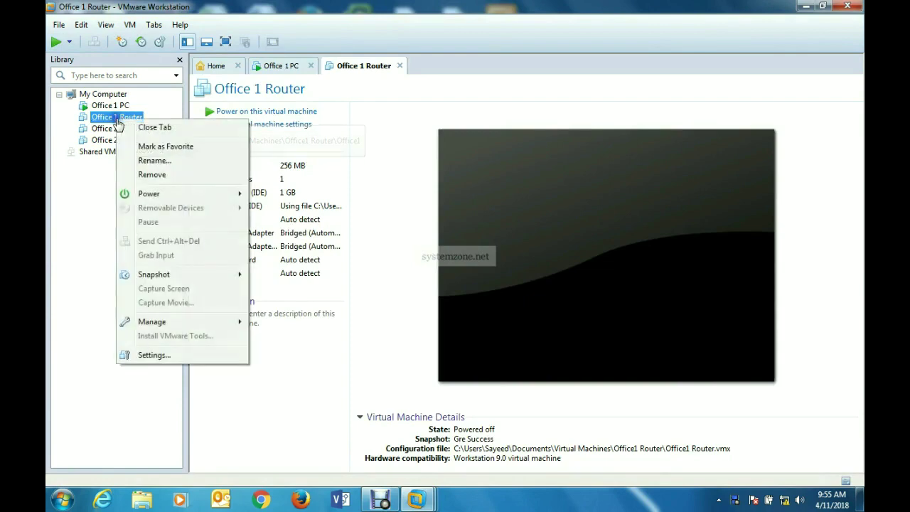
# - Power on the Office 1 Router, Office 2 Router and Office 2 PC VMs from the Library
pyautogui.moveTo(227, 193)
pyautogui.click(270, 194)
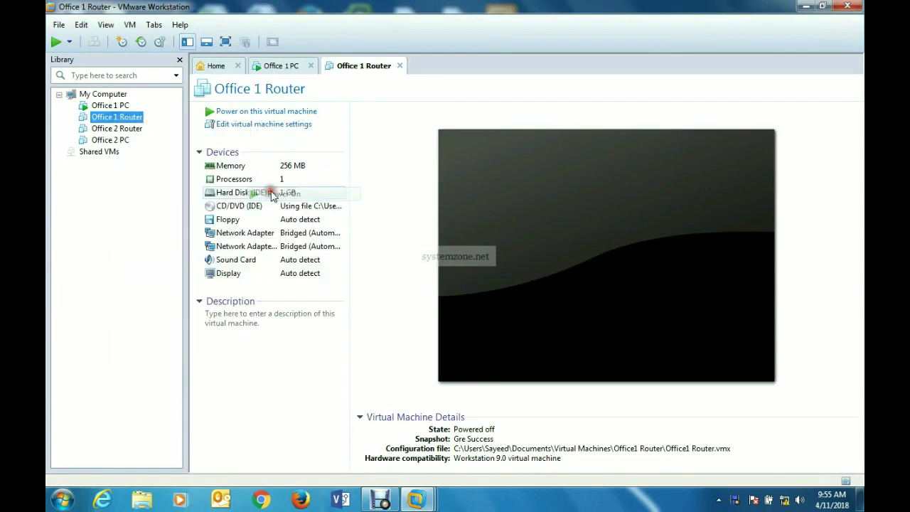
pyautogui.click(121, 132)
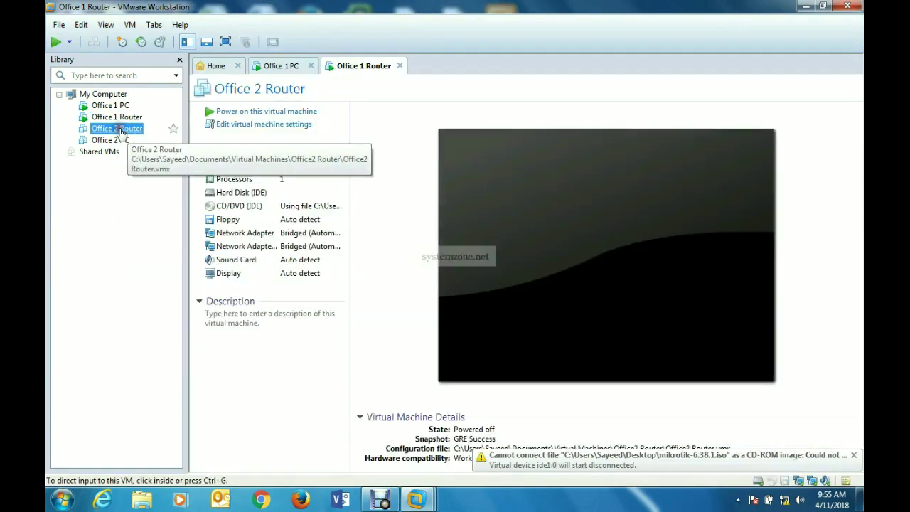
pyautogui.rightClick(121, 132)
pyautogui.moveTo(220, 206)
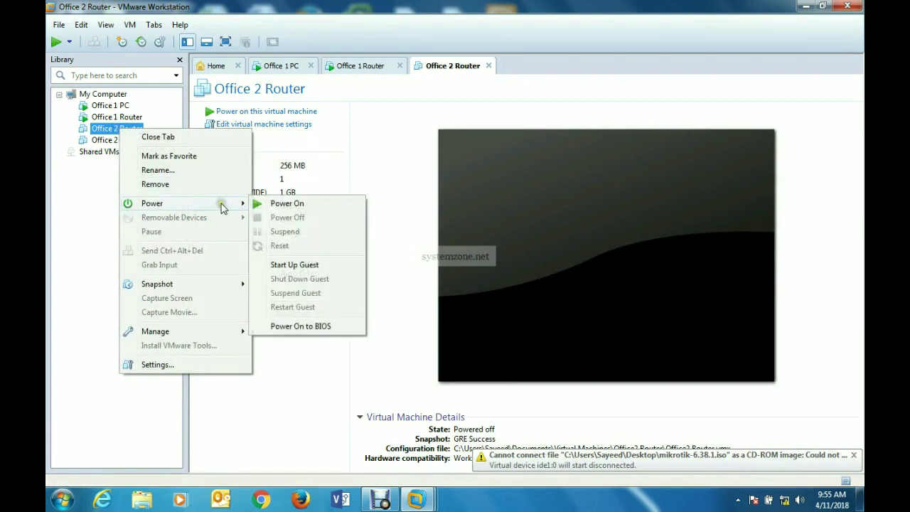
pyautogui.click(276, 203)
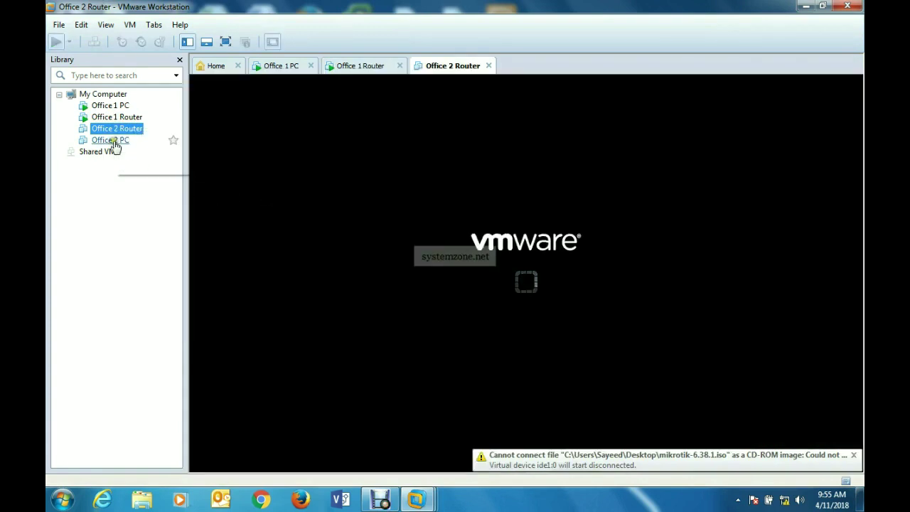
pyautogui.click(112, 141)
pyautogui.rightClick(115, 144)
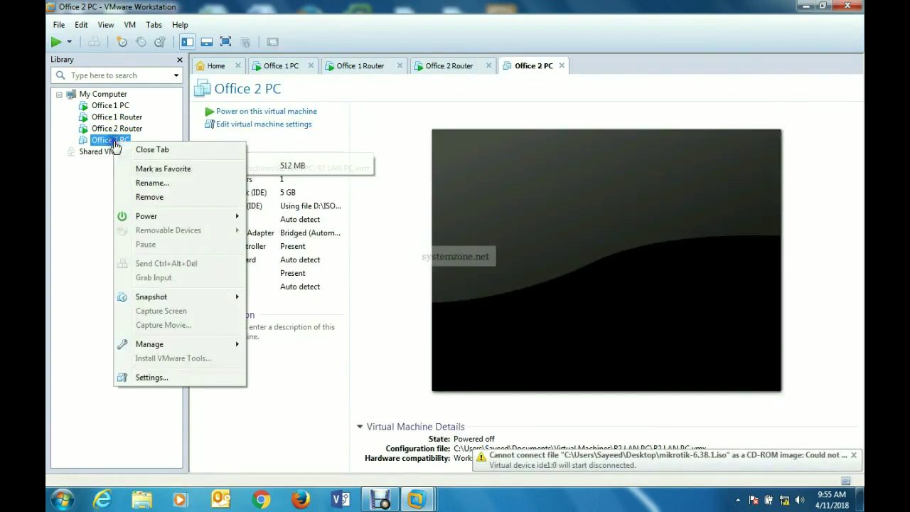
pyautogui.moveTo(233, 220)
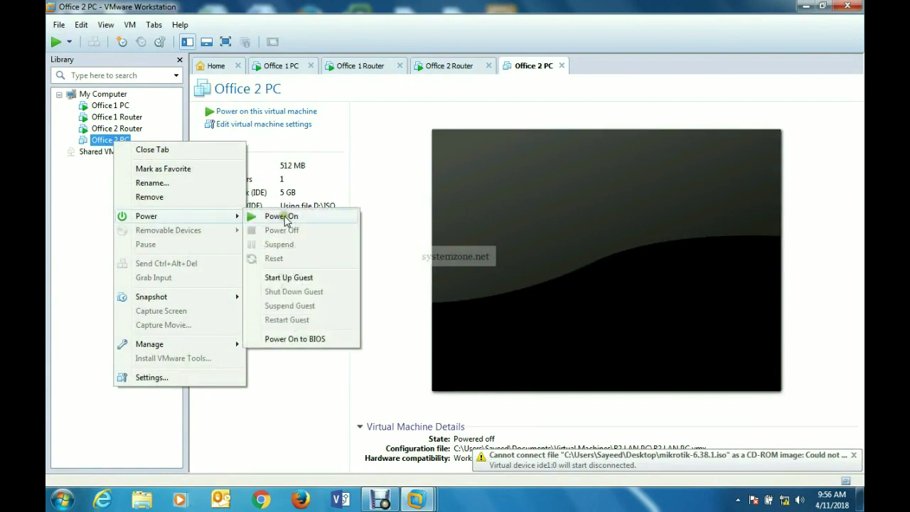
pyautogui.click(283, 216)
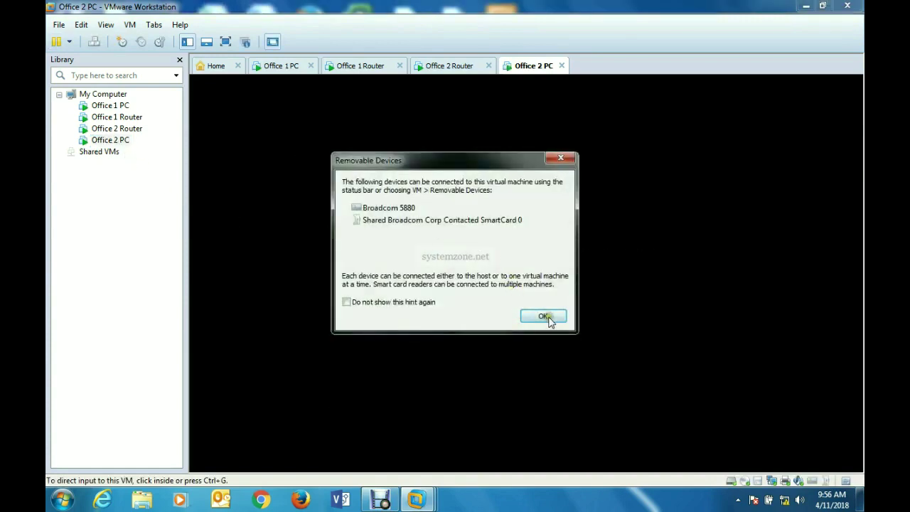
# - Dismiss the removable devices notice, check each VM's console has booted, then minimize Workstation
pyautogui.click(544, 313)
pyautogui.click(110, 105)
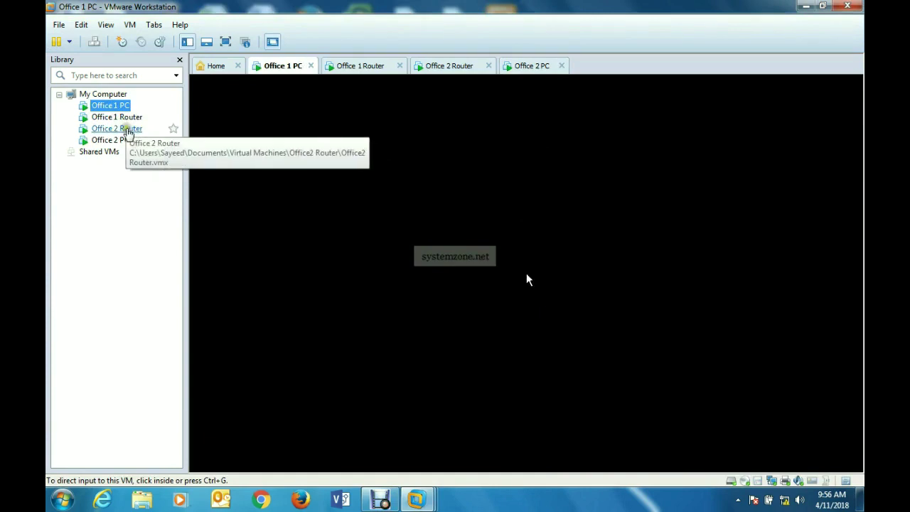
pyautogui.click(123, 118)
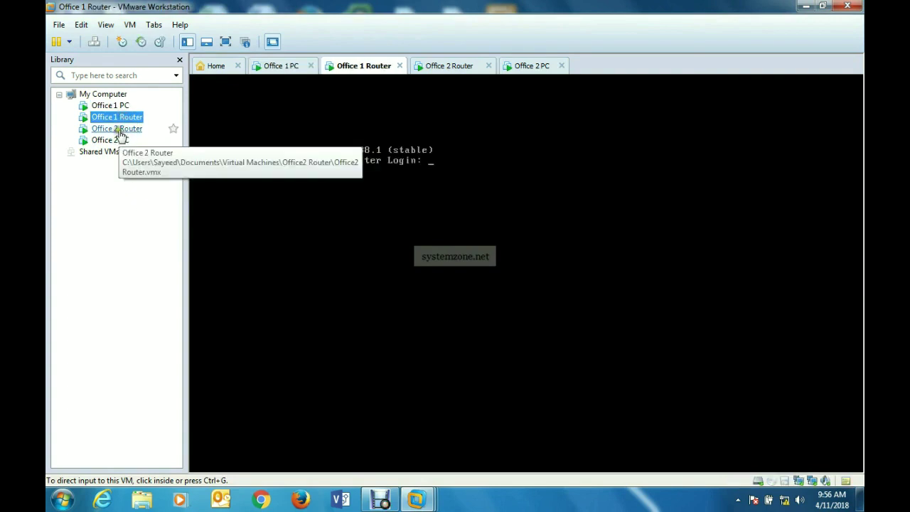
pyautogui.click(119, 132)
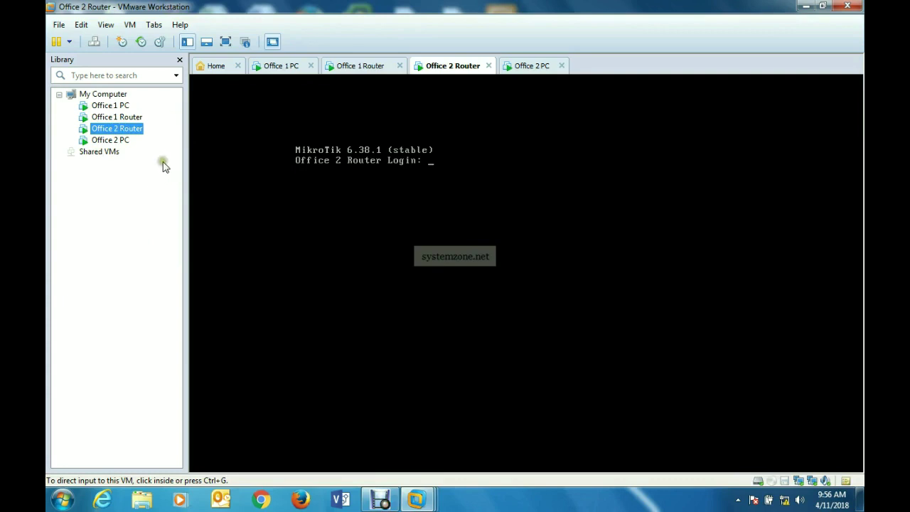
pyautogui.click(110, 106)
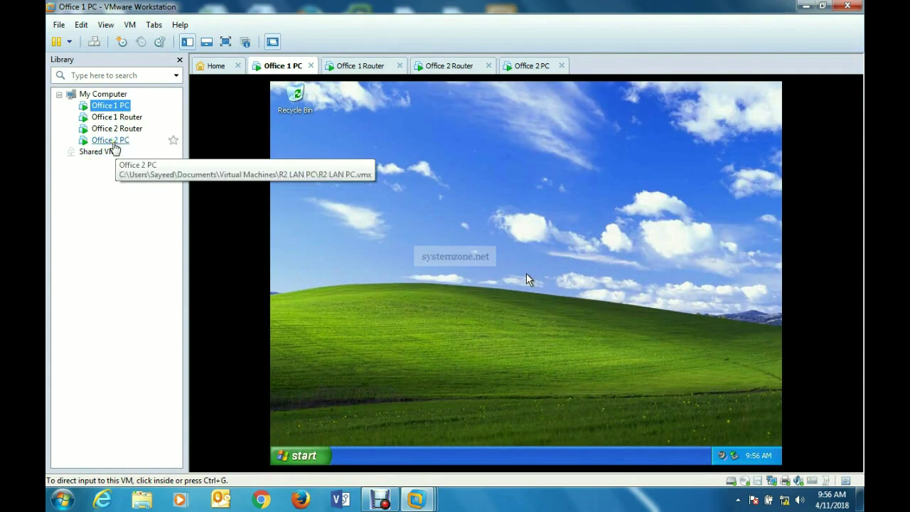
pyautogui.click(112, 140)
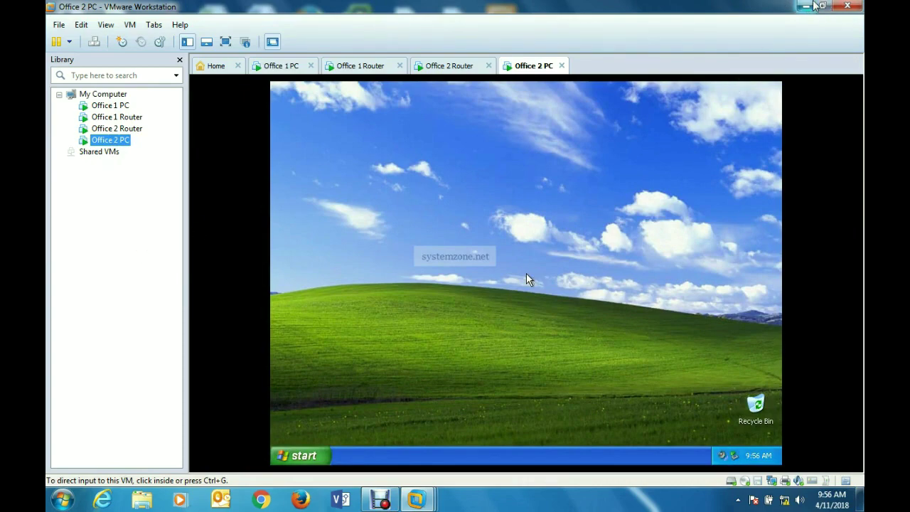
pyautogui.click(807, 7)
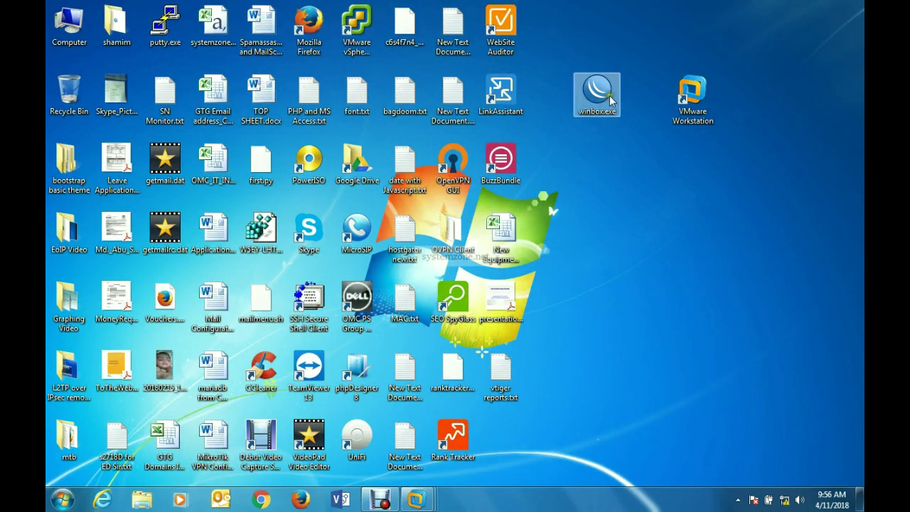
# - Launch WinBox and connect to the Office 1 Router by its MAC address, dismissing the welcome notice
pyautogui.doubleClick(608, 95)
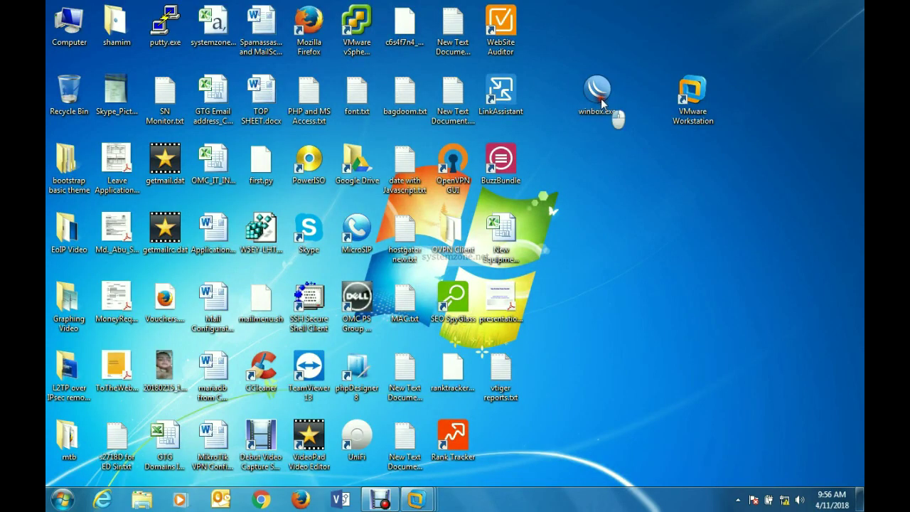
pyautogui.click(490, 261)
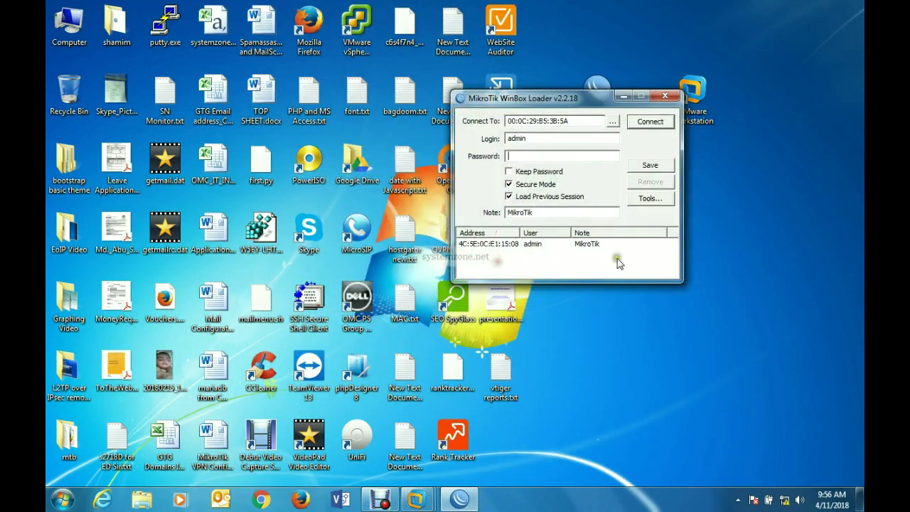
pyautogui.click(612, 122)
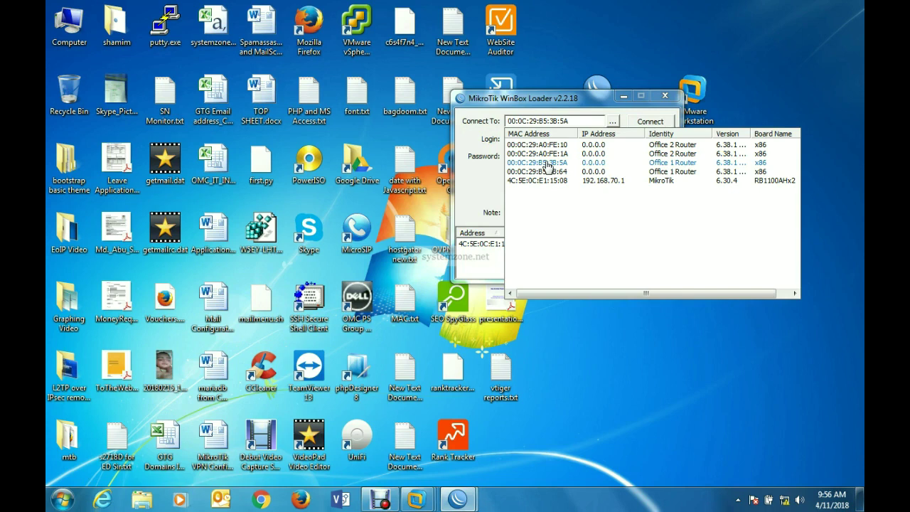
pyautogui.click(546, 163)
pyautogui.click(647, 123)
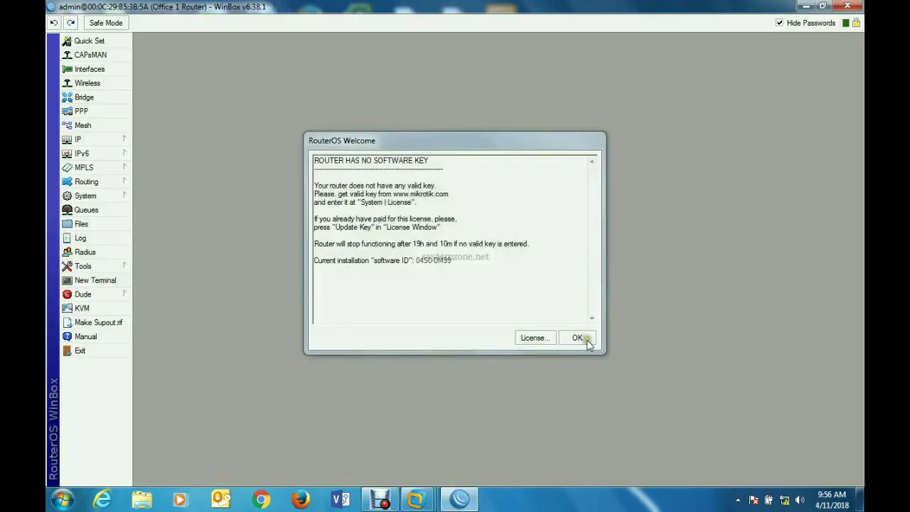
pyautogui.click(584, 338)
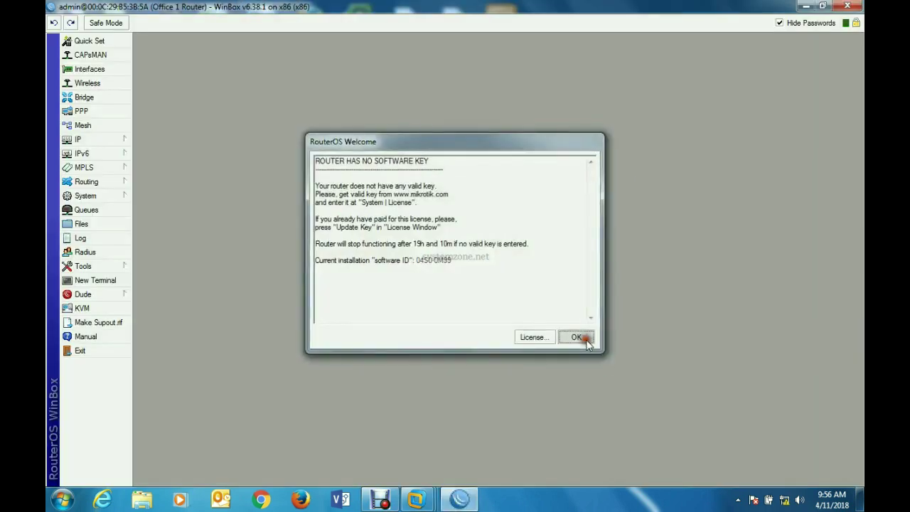
# - Add the WAN address 192.168.70.2/30 on ether1 in IP > Addresses
pyautogui.click(121, 138)
pyautogui.click(156, 169)
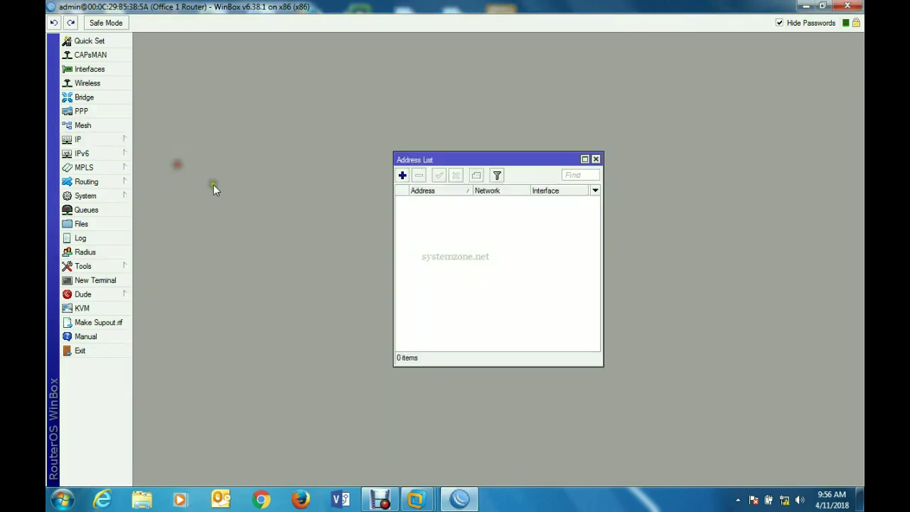
pyautogui.click(403, 175)
pyautogui.write('192.168.70.2/30')
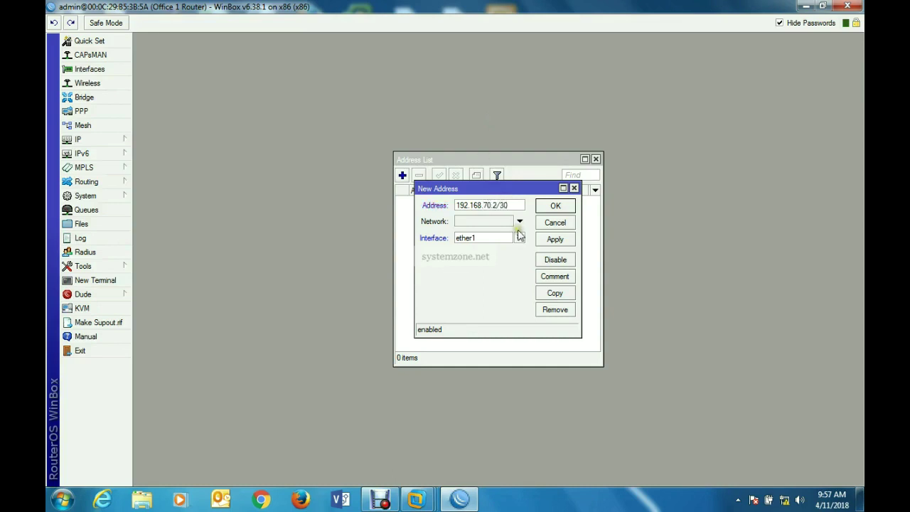
pyautogui.click(555, 241)
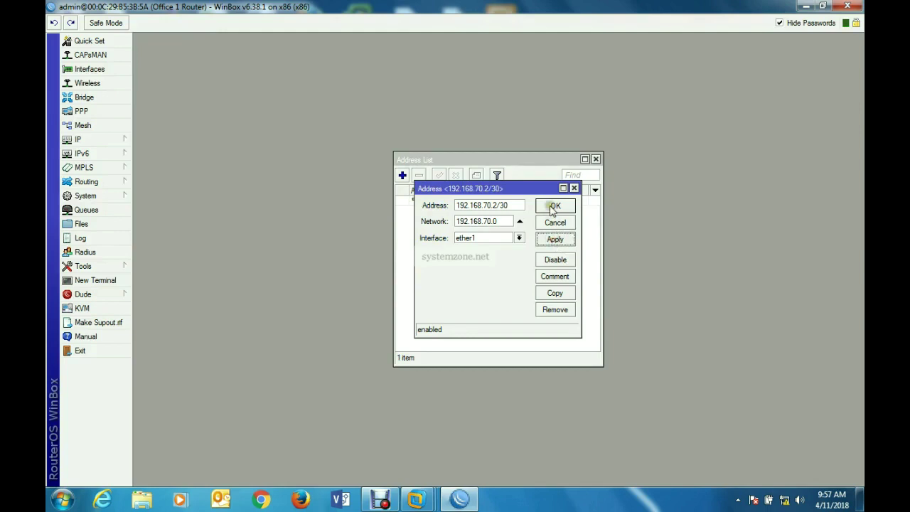
pyautogui.click(553, 206)
# - Add the LAN address 10.10.11.1/24 on ether2 and close the Address List
pyautogui.click(402, 175)
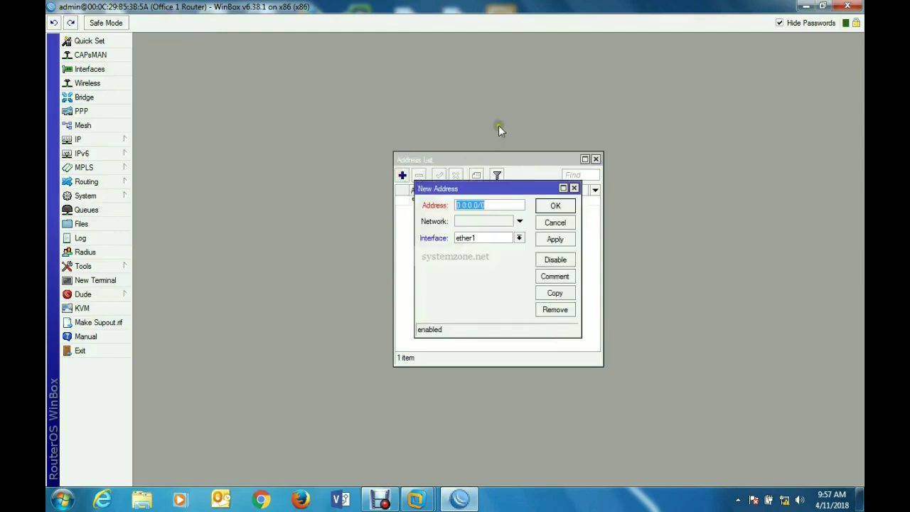
pyautogui.write('10.10.11.1/24')
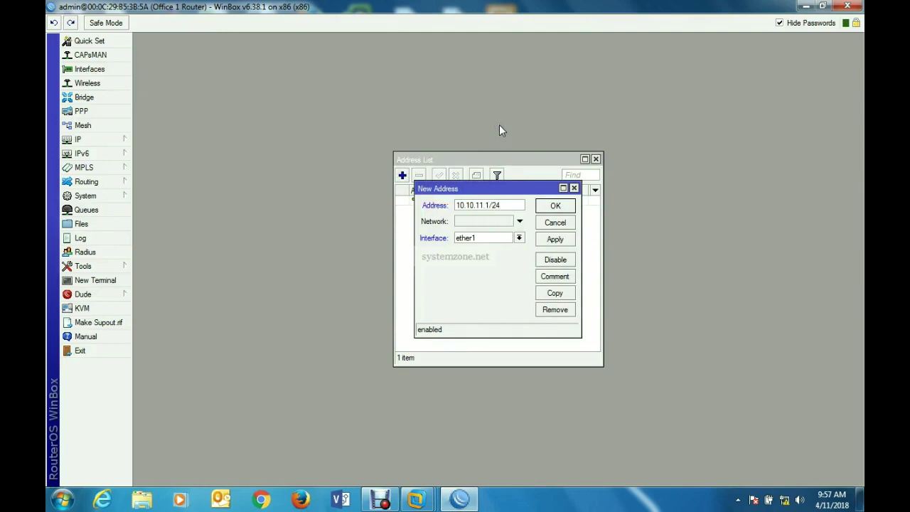
pyautogui.click(519, 238)
pyautogui.click(504, 255)
pyautogui.click(554, 239)
pyautogui.click(555, 206)
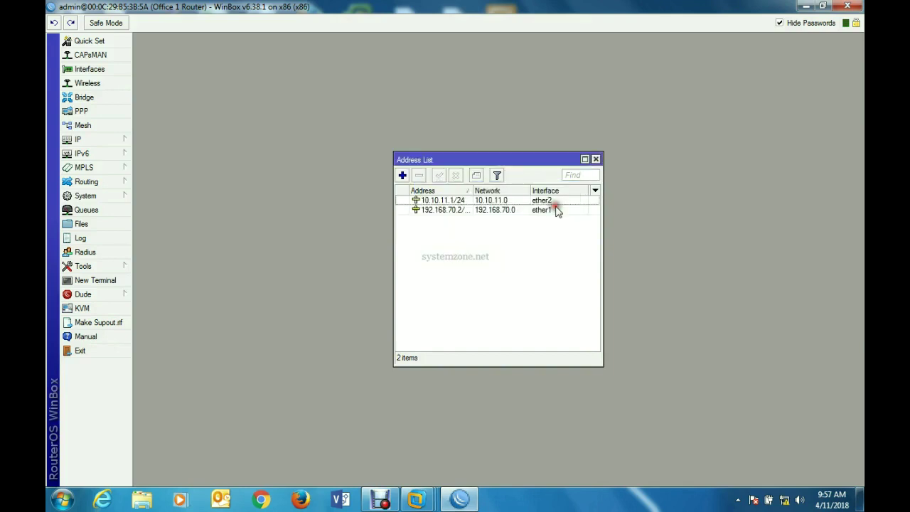
pyautogui.click(595, 160)
# - Enter 8.8.8.8 as the DNS server in IP > DNS and apply it
pyautogui.click(120, 140)
pyautogui.click(192, 226)
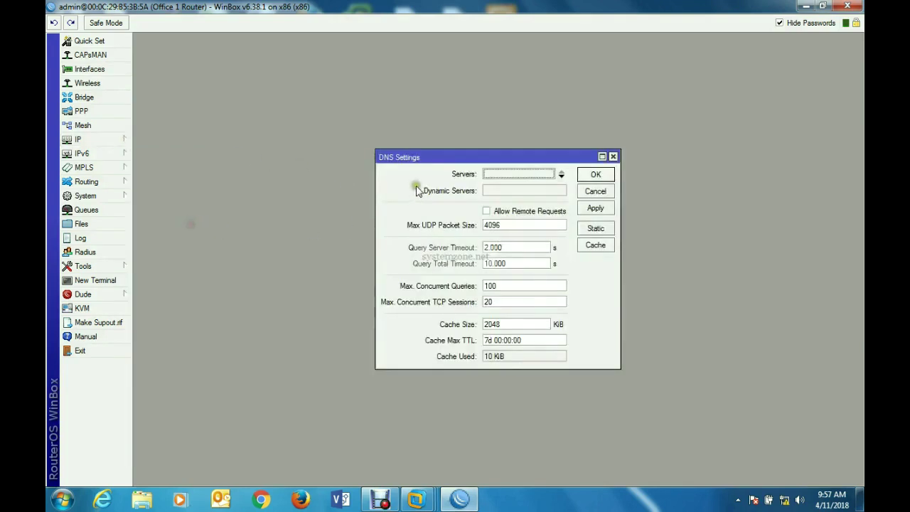
pyautogui.write('8.8.8.8')
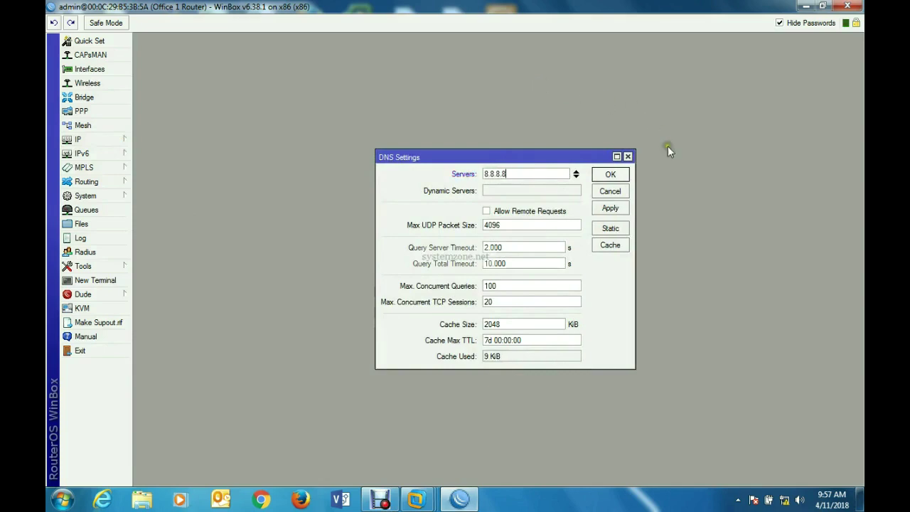
pyautogui.click(612, 209)
pyautogui.click(610, 175)
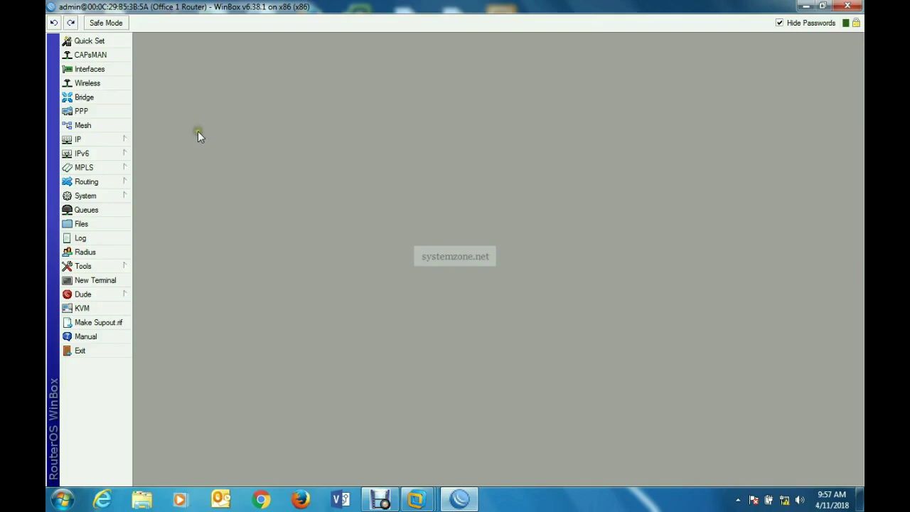
# - Add a route with destination 0.0.0.0/0 and gateway 192.168.70.1 in the Route List
pyautogui.click(123, 140)
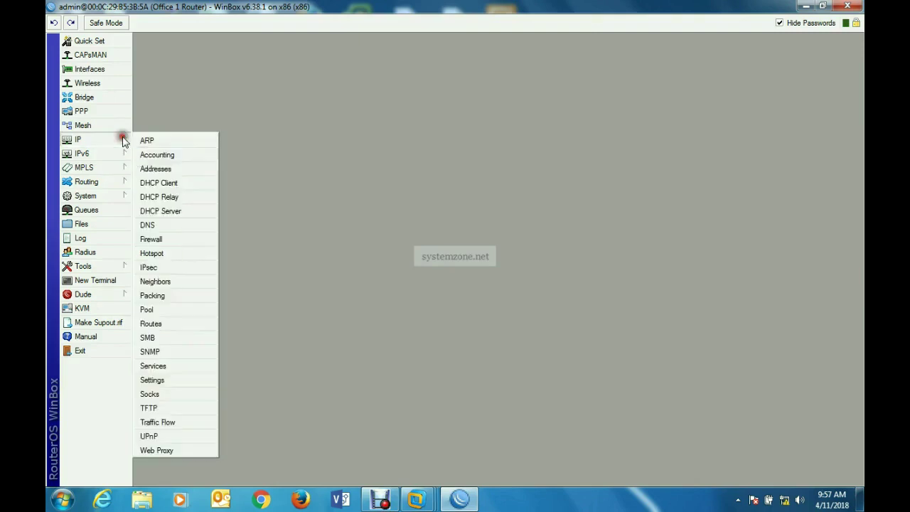
pyautogui.click(173, 324)
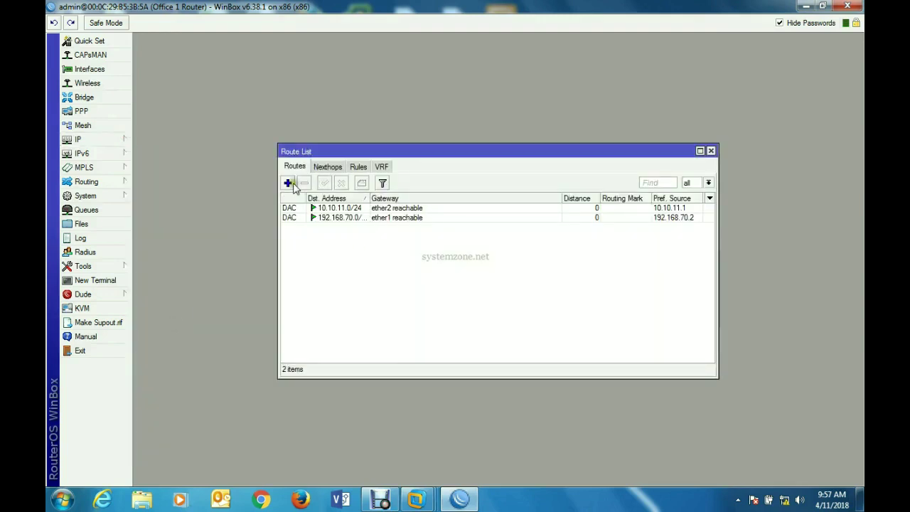
pyautogui.click(288, 184)
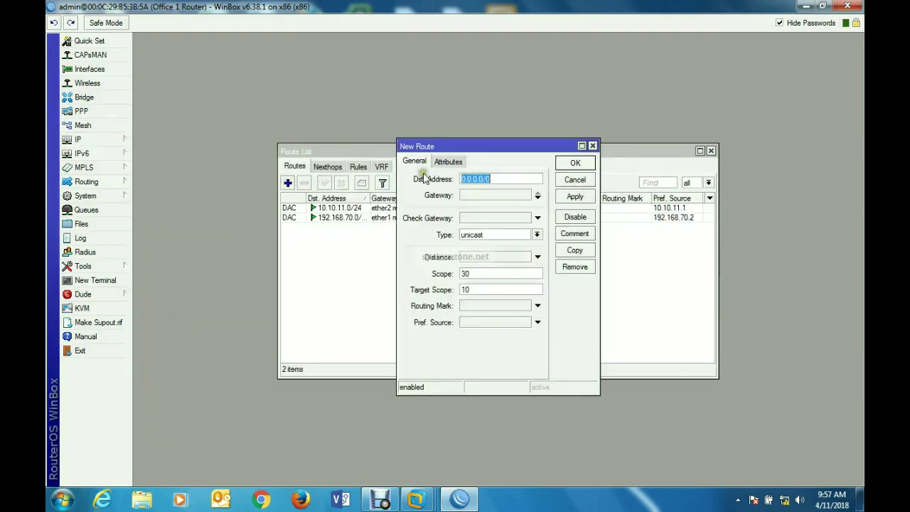
pyautogui.click(484, 194)
pyautogui.write('0.0.0.0')
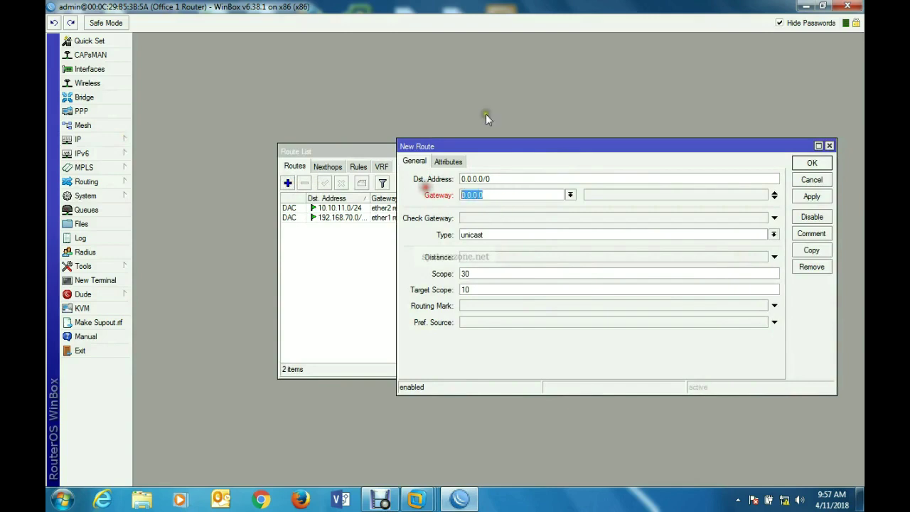
pyautogui.write('19')
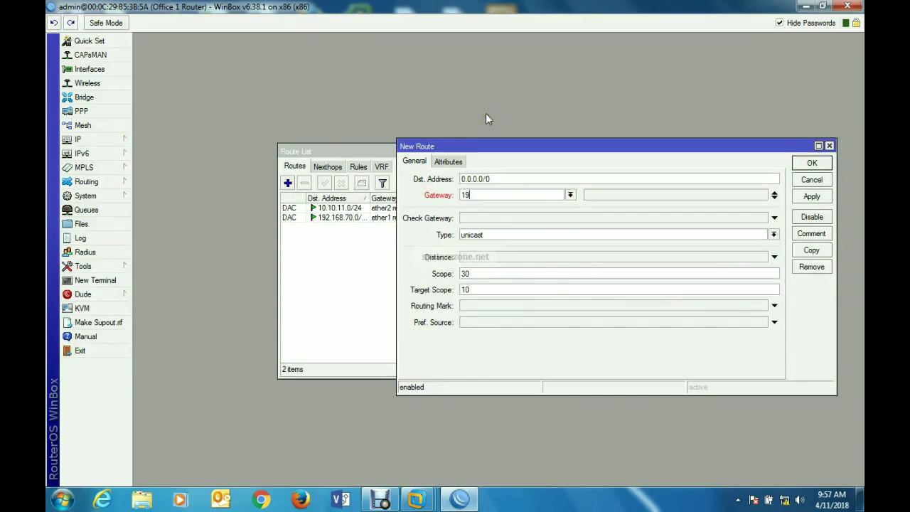
pyautogui.write('2.168.70.1')
pyautogui.click(809, 199)
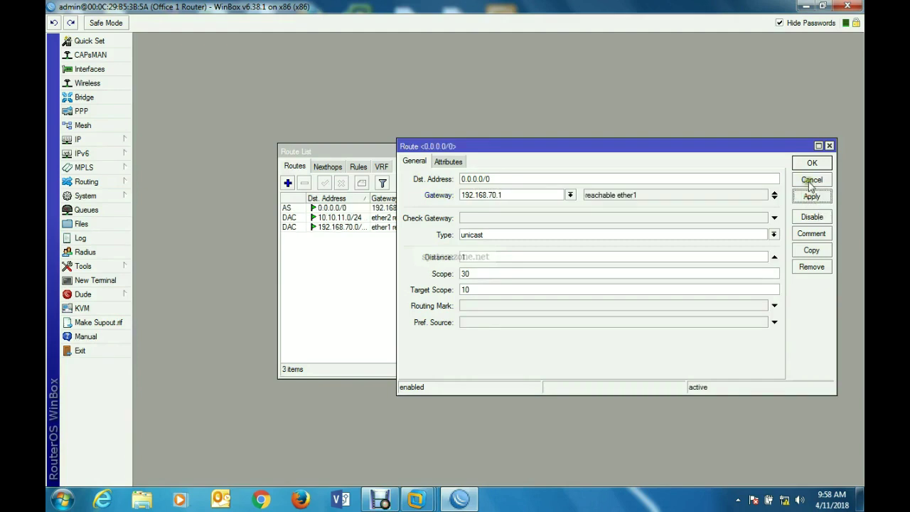
pyautogui.click(810, 163)
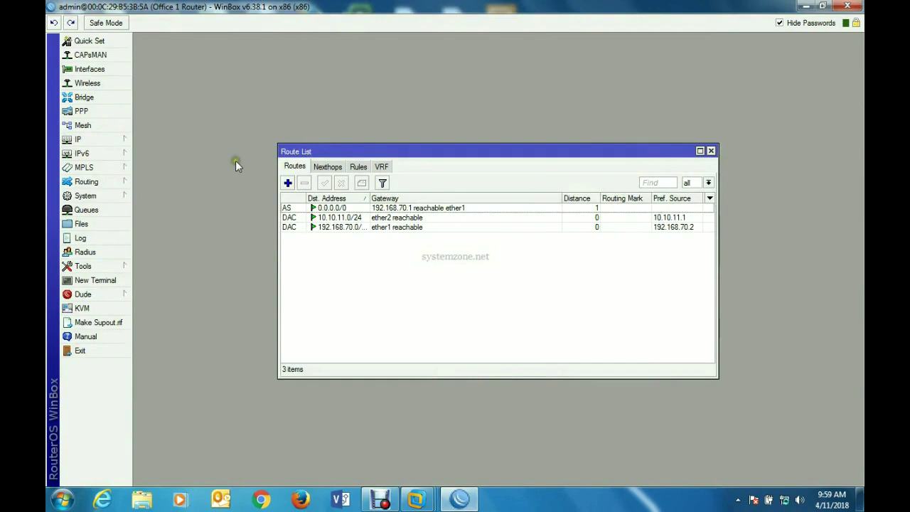
# - Create a srcnat NAT rule with action masquerade under IP > Firewall, then open a New Terminal
pyautogui.click(125, 141)
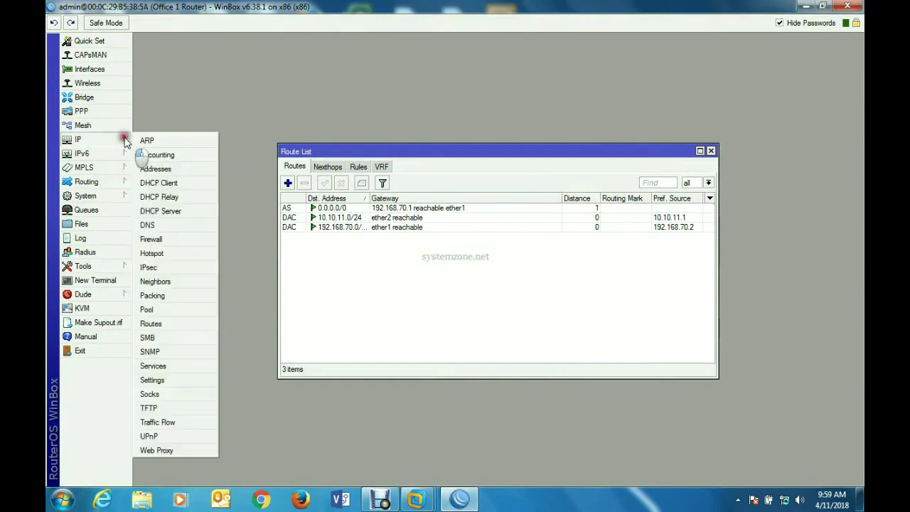
pyautogui.click(180, 242)
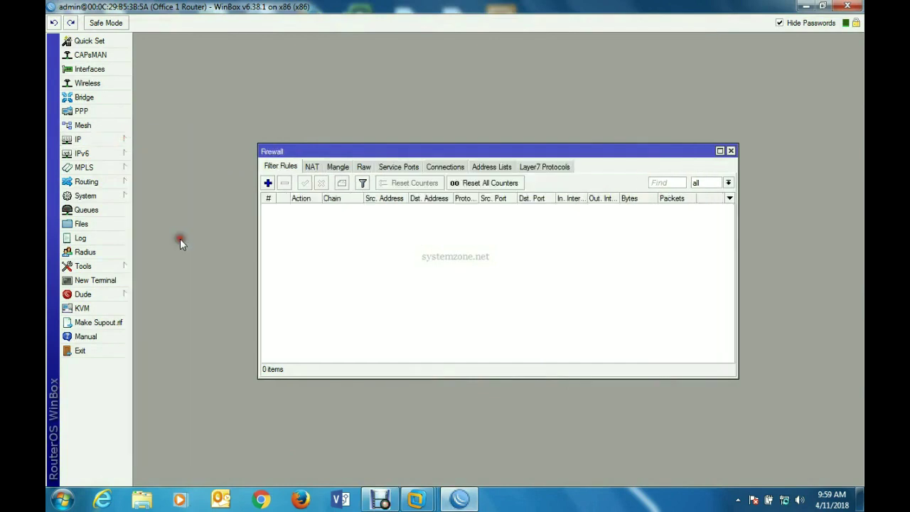
pyautogui.click(312, 169)
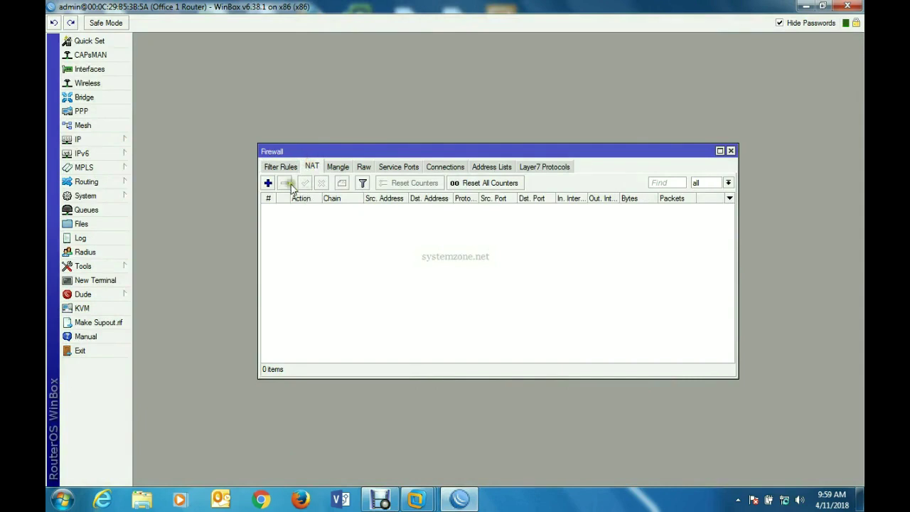
pyautogui.click(268, 183)
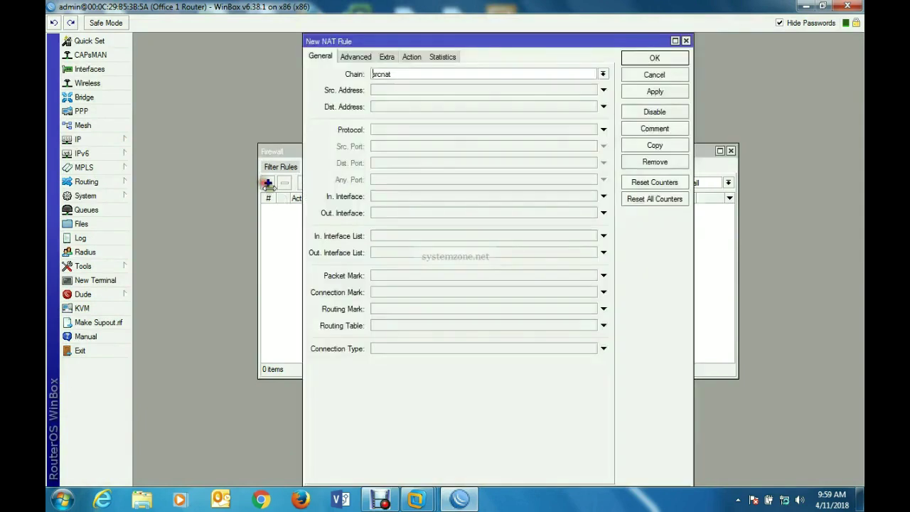
pyautogui.click(412, 56)
pyautogui.click(413, 76)
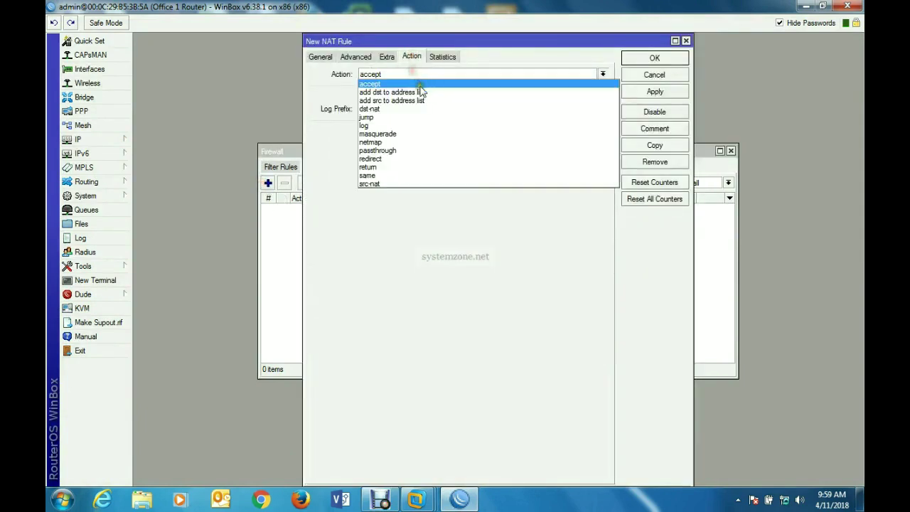
pyautogui.click(404, 134)
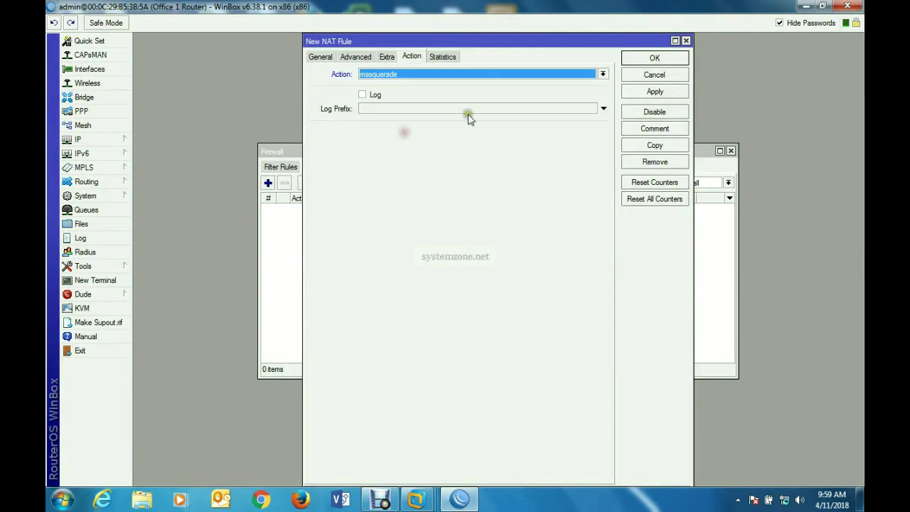
pyautogui.click(671, 90)
pyautogui.click(657, 59)
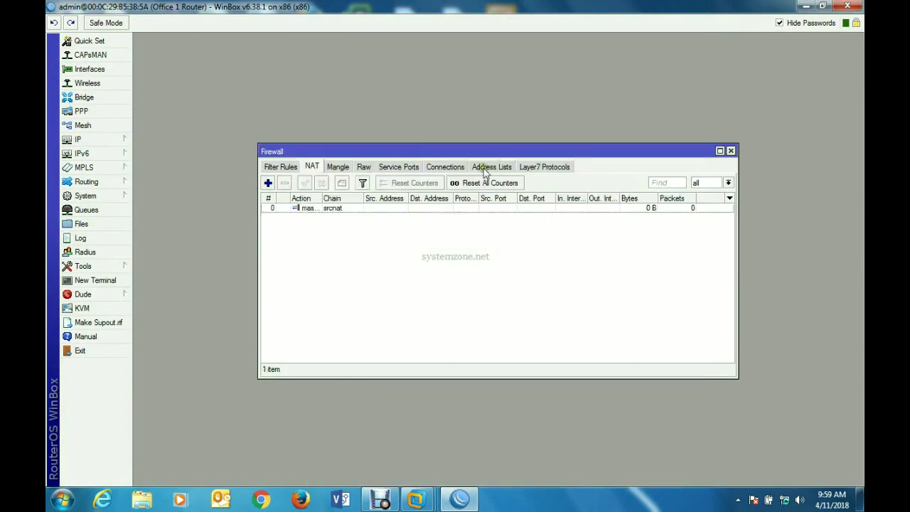
pyautogui.click(112, 281)
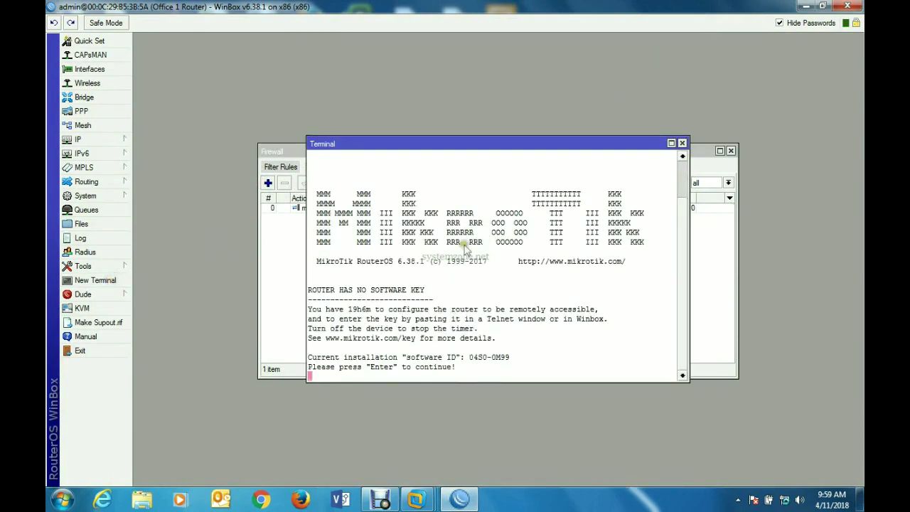
# - Ping google.com from the router terminal, getting 4 of 4 replies, then return to VMware Workstation
pyautogui.press('Return')
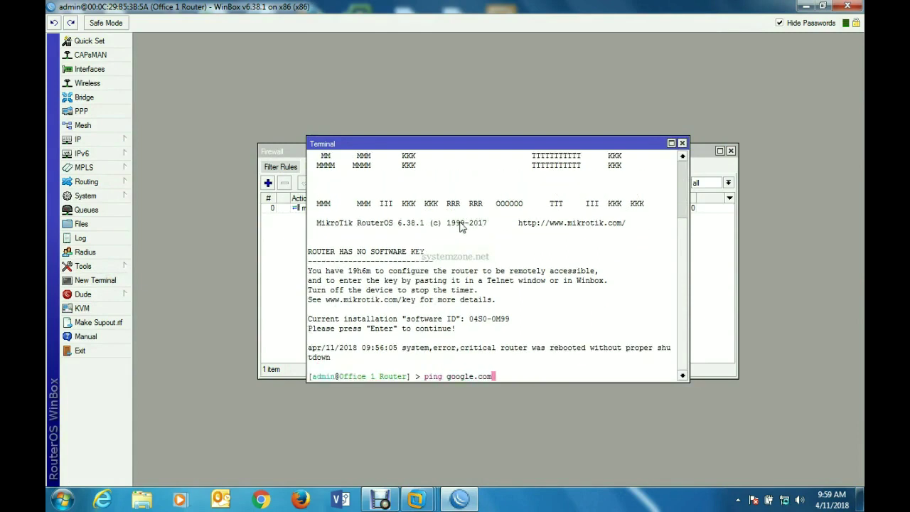
pyautogui.write('ping google.com')
pyautogui.press('Return')
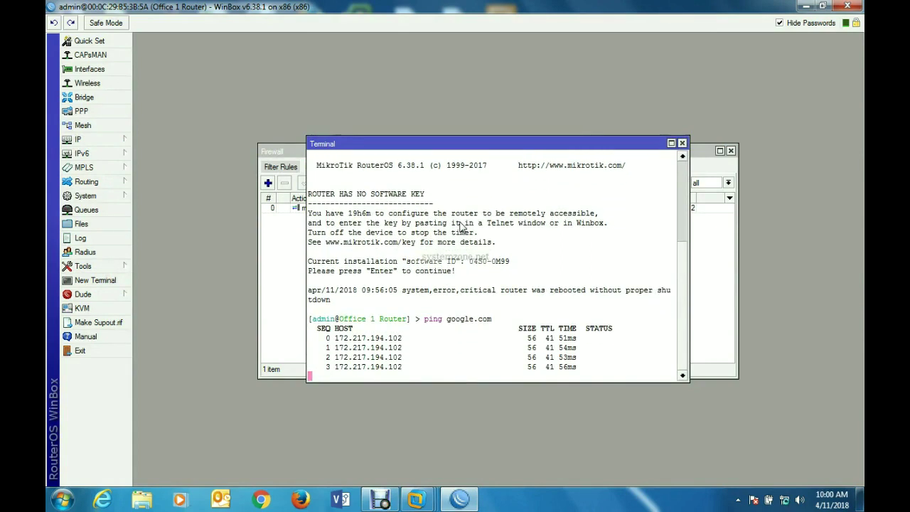
pyautogui.hotkey('ctrl', 'c')
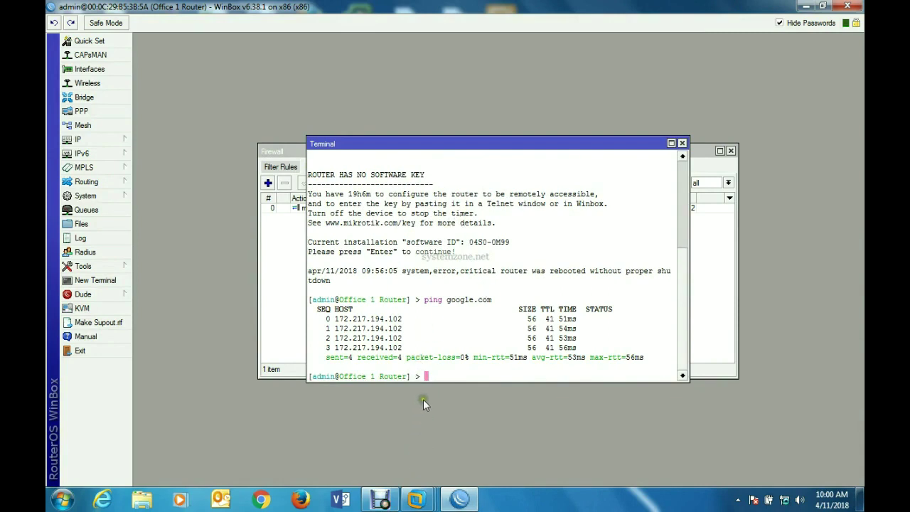
pyautogui.moveTo(384, 502)
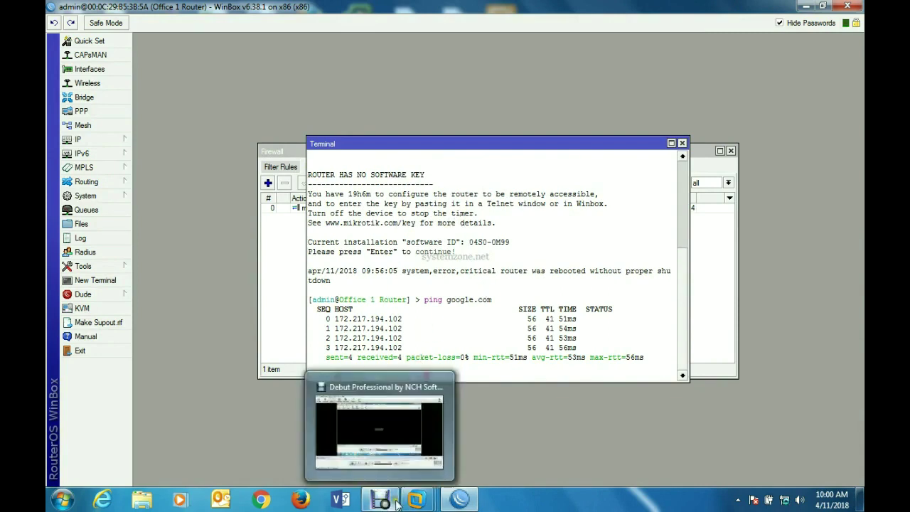
pyautogui.moveTo(416, 500)
pyautogui.moveTo(153, 418)
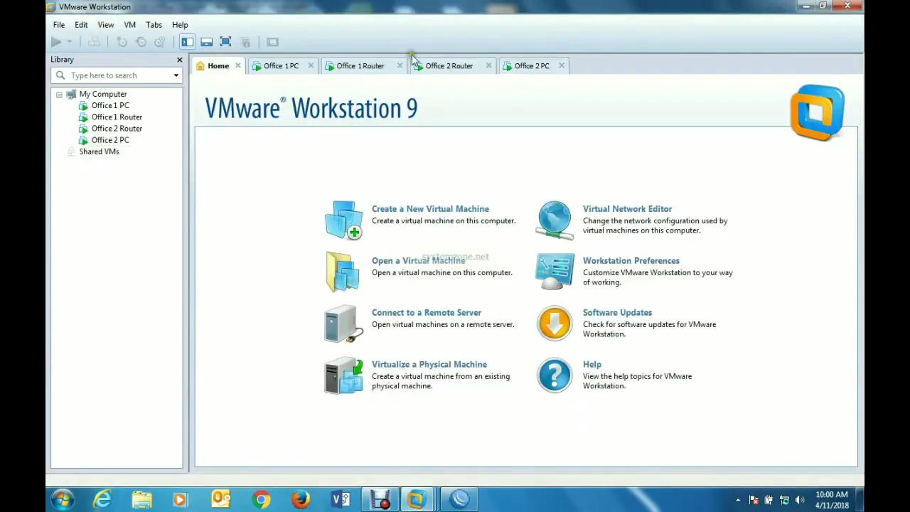
# - On the Office 1 PC, open Internet Protocol (TCP/IP) properties of the Local Area Connection
pyautogui.click(270, 65)
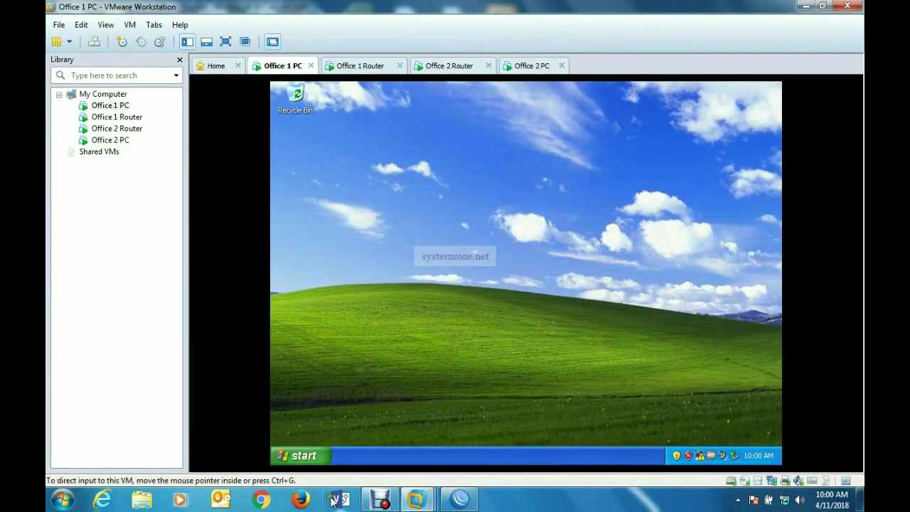
pyautogui.click(312, 455)
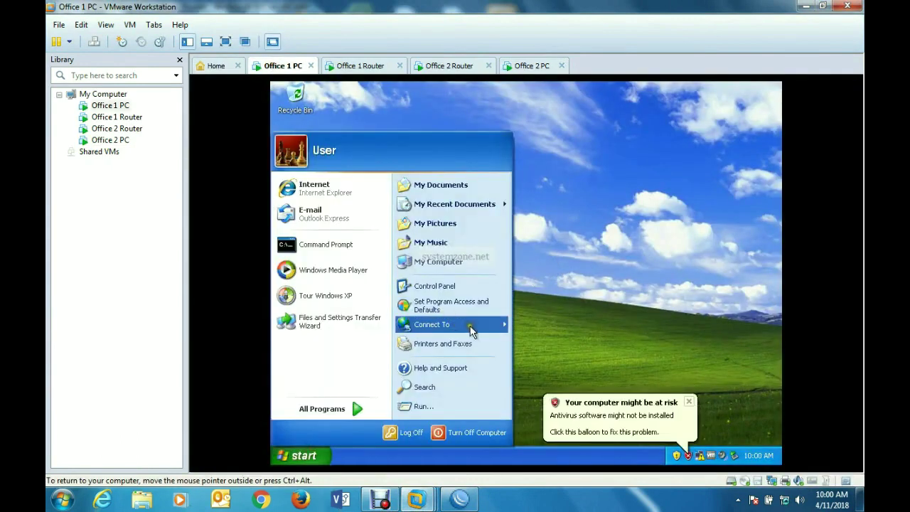
pyautogui.moveTo(507, 326)
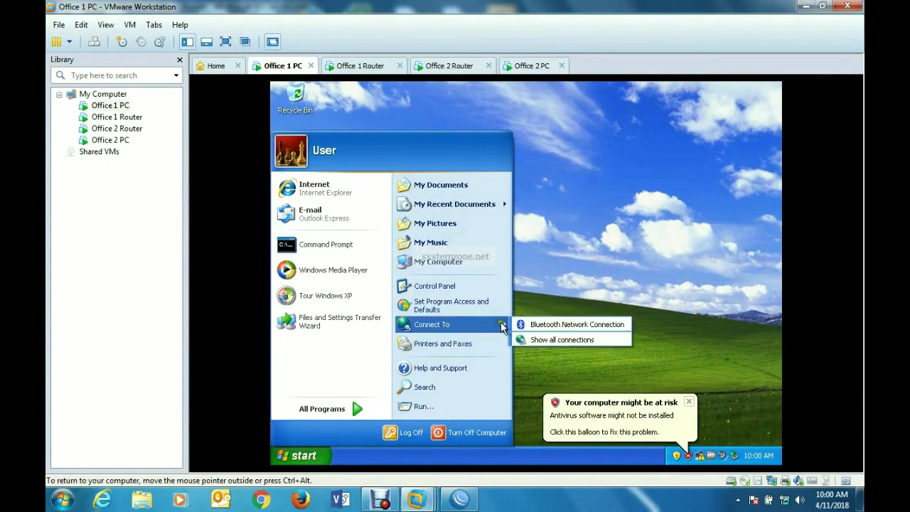
pyautogui.click(539, 337)
pyautogui.click(691, 403)
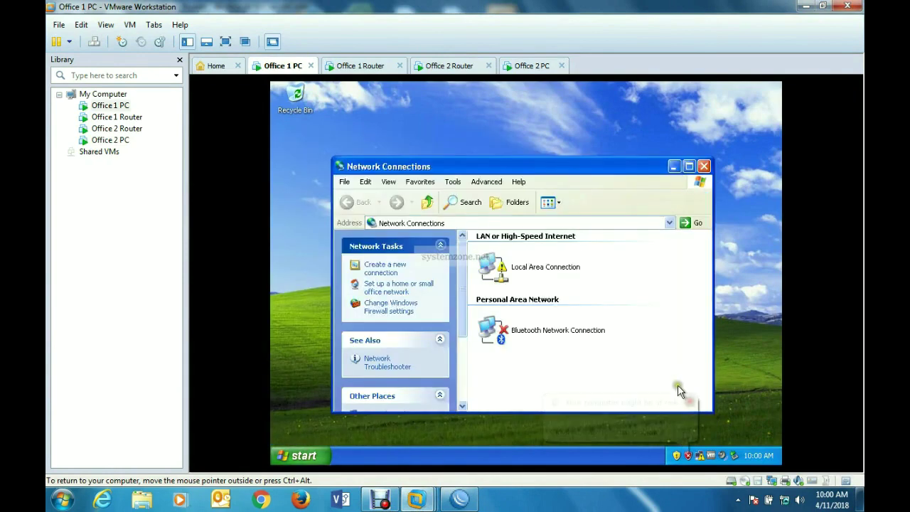
pyautogui.click(521, 268)
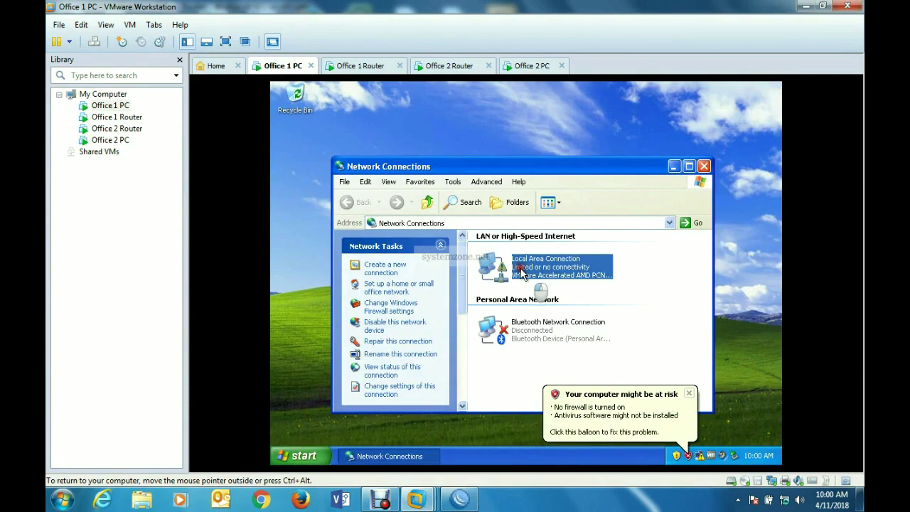
pyautogui.doubleClick(521, 270)
pyautogui.click(444, 372)
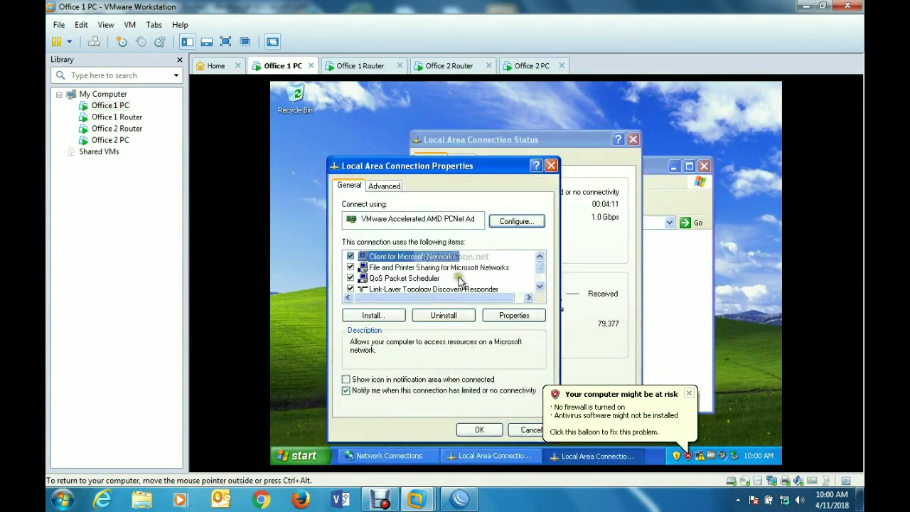
pyautogui.scroll(-1, 435, 278)
pyautogui.doubleClick(435, 278)
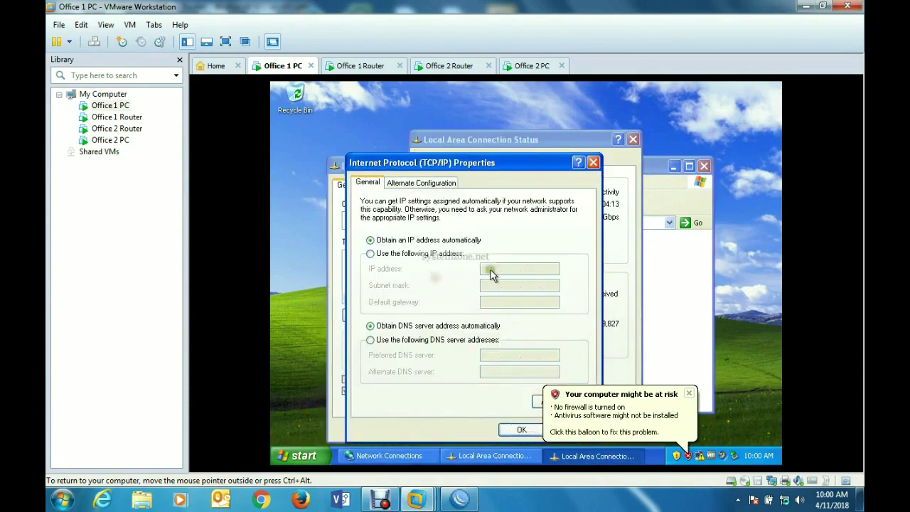
# - Set static IP 10.10.11.2, mask 255.255.255.0, gateway 10.10.11.1 and DNS 8.8.8.8
pyautogui.click(426, 253)
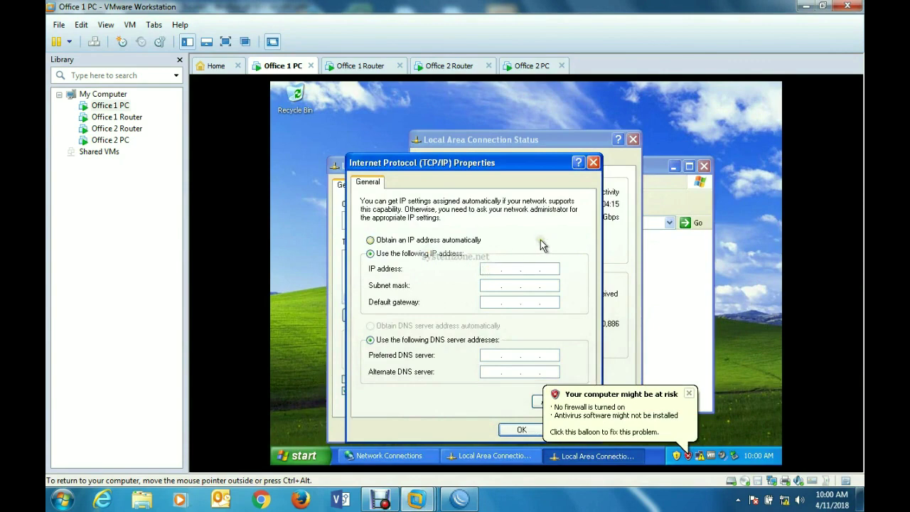
pyautogui.write('10.10.11.2')
pyautogui.click(512, 285)
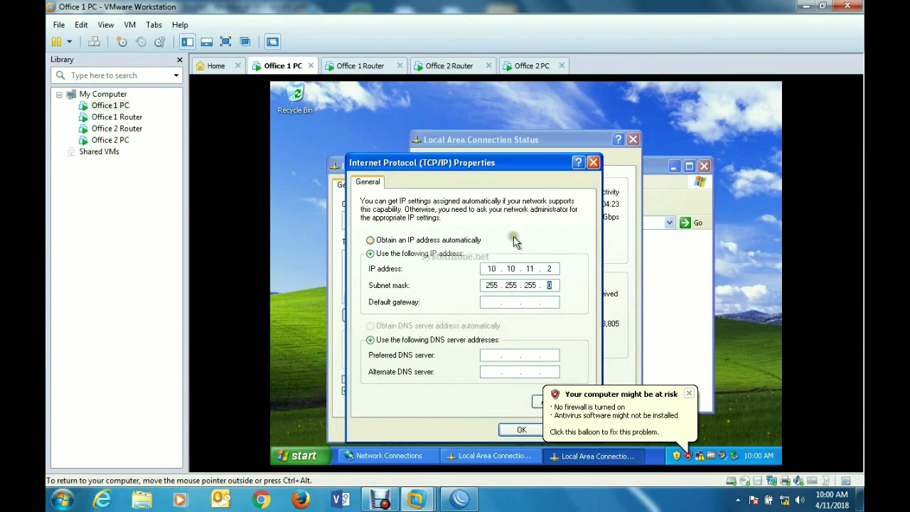
pyautogui.click(491, 302)
pyautogui.write('10 . 10 . 11 . 1')
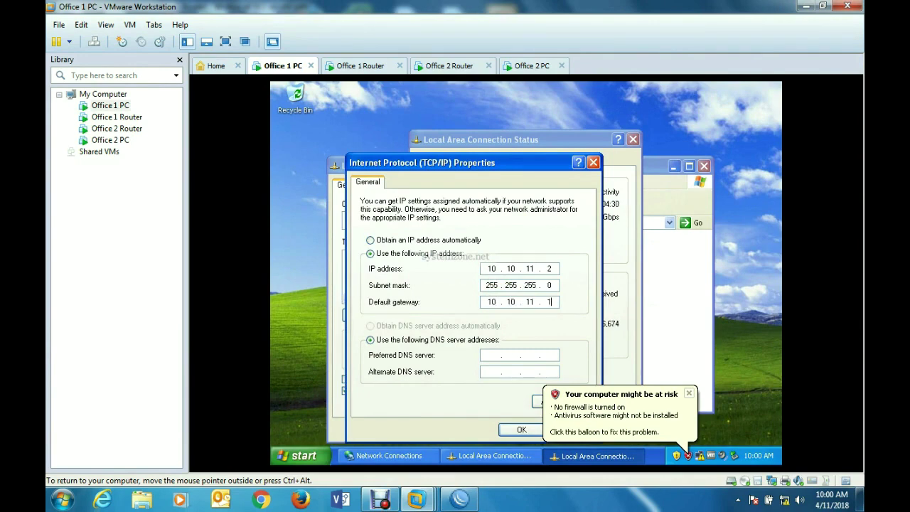
pyautogui.click(486, 357)
pyautogui.click(688, 393)
pyautogui.click(521, 429)
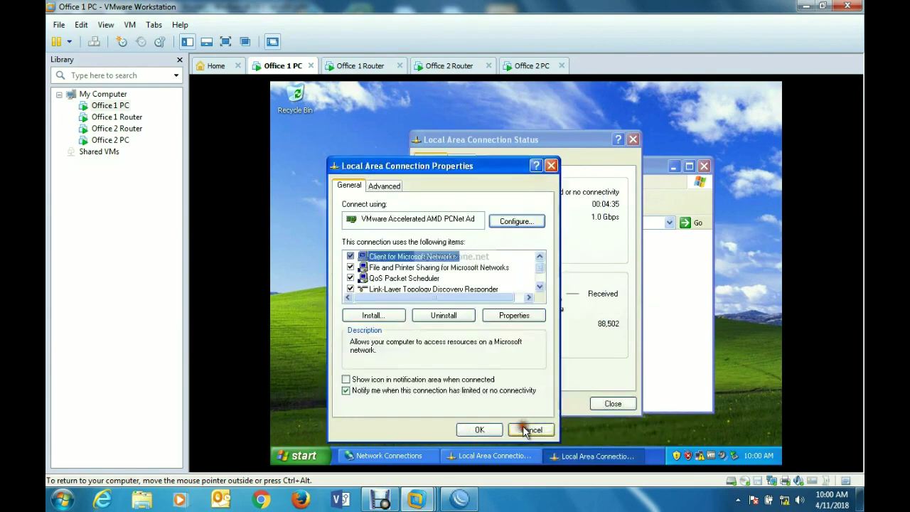
# - Close the connection properties, status and Network Connections windows on the Office 1 PC
pyautogui.click(476, 430)
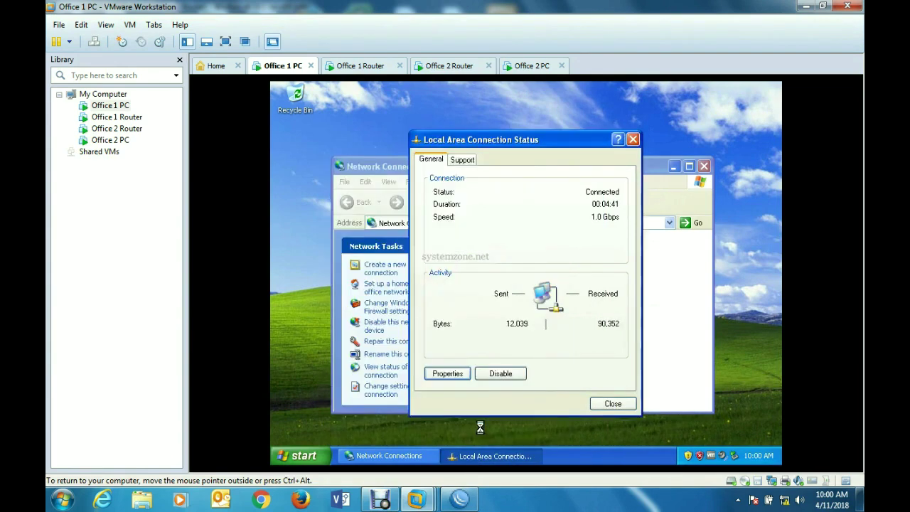
pyautogui.click(614, 404)
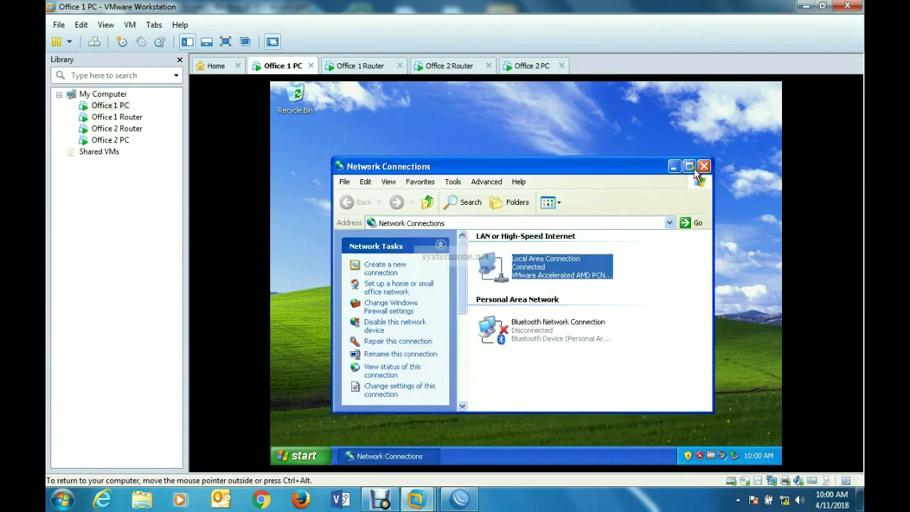
pyautogui.click(704, 165)
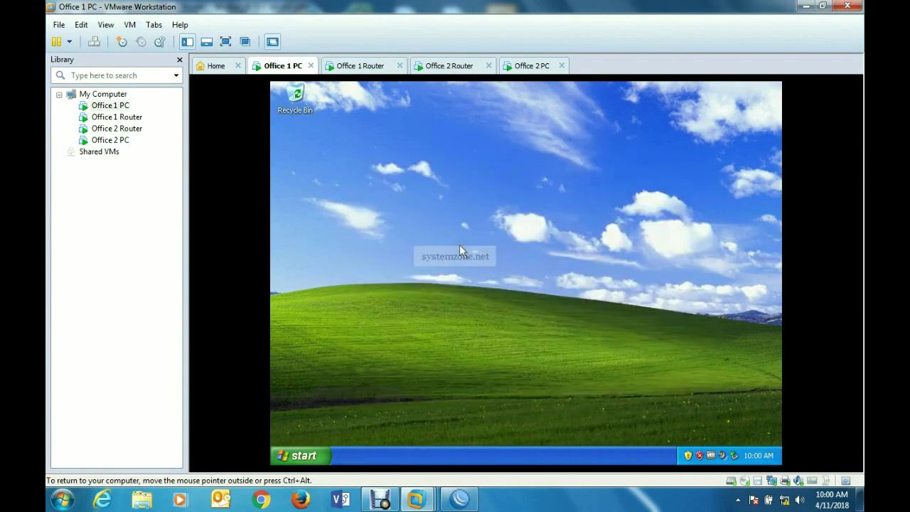
# - Run cmd and ping google.com from the Office 1 PC, getting 2 of 2 replies
pyautogui.press('super+r')
pyautogui.press('Return')
pyautogui.write('p')
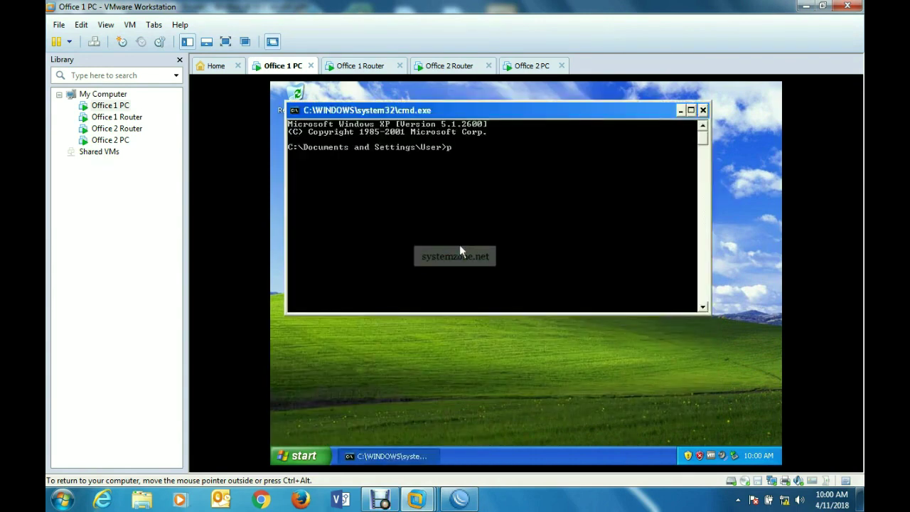
pyautogui.write('ing google.com')
pyautogui.press('Return')
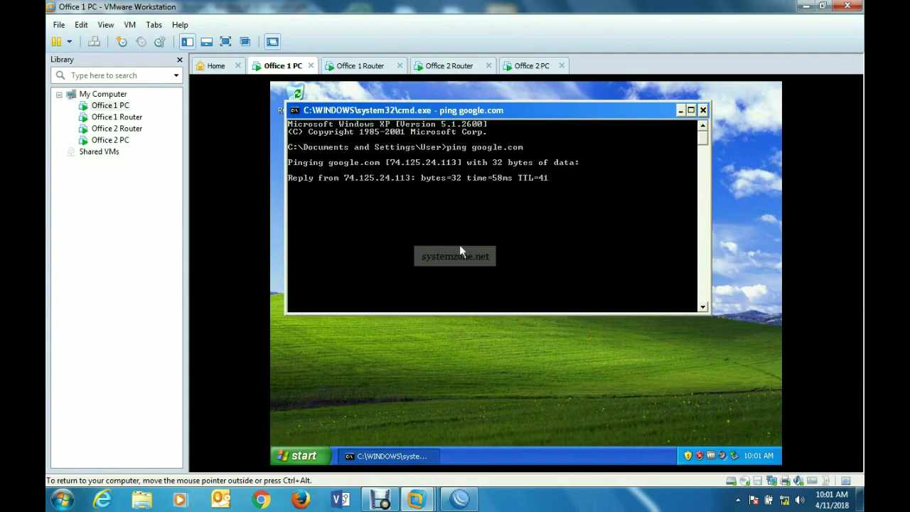
pyautogui.hotkey('ctrl', 'c')
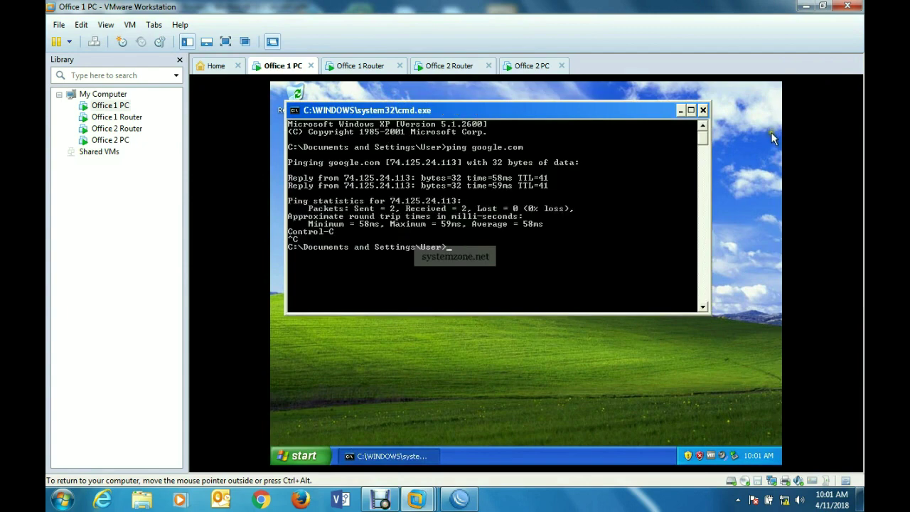
pyautogui.moveTo(582, 106); pyautogui.dragTo(610, 113)
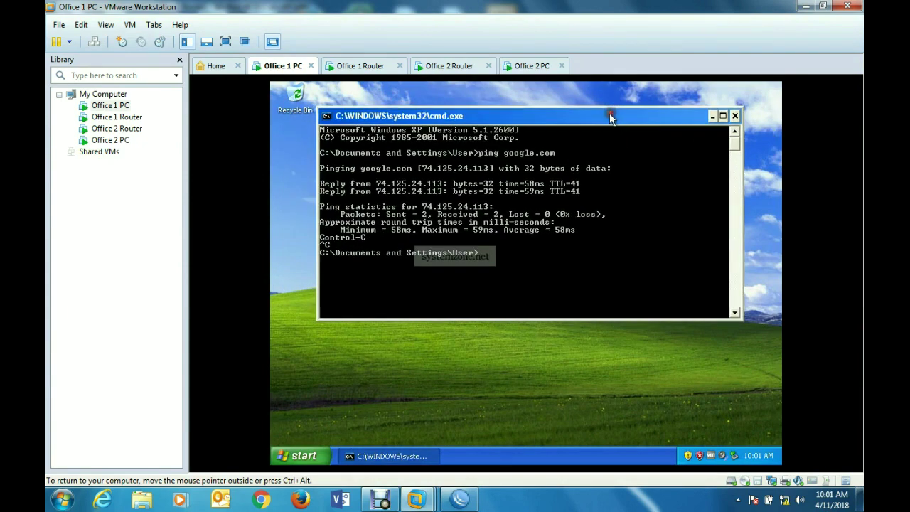
# - Return to the Office 1 router session and close the Terminal, Firewall and Route List windows
pyautogui.click(806, 7)
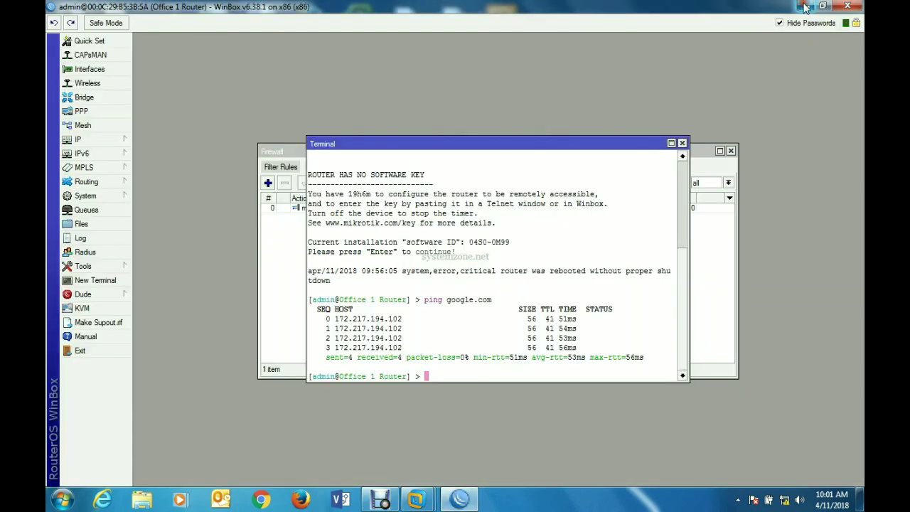
pyautogui.click(682, 143)
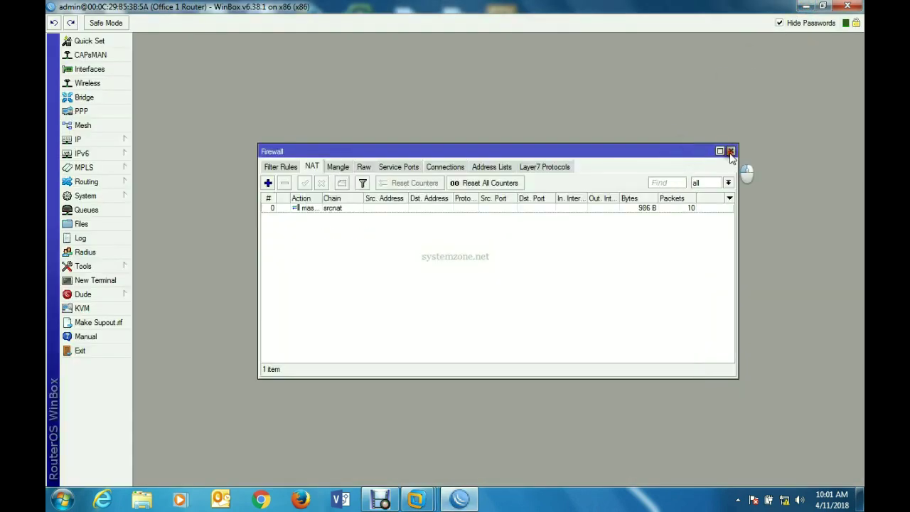
pyautogui.click(730, 151)
pyautogui.click(710, 151)
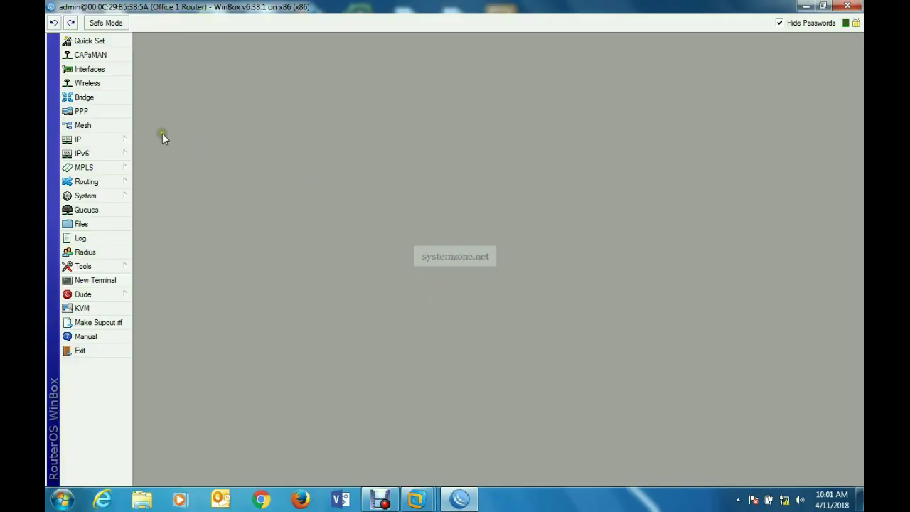
# - Bring up the System > Certificates list and move it up and left
pyautogui.click(112, 195)
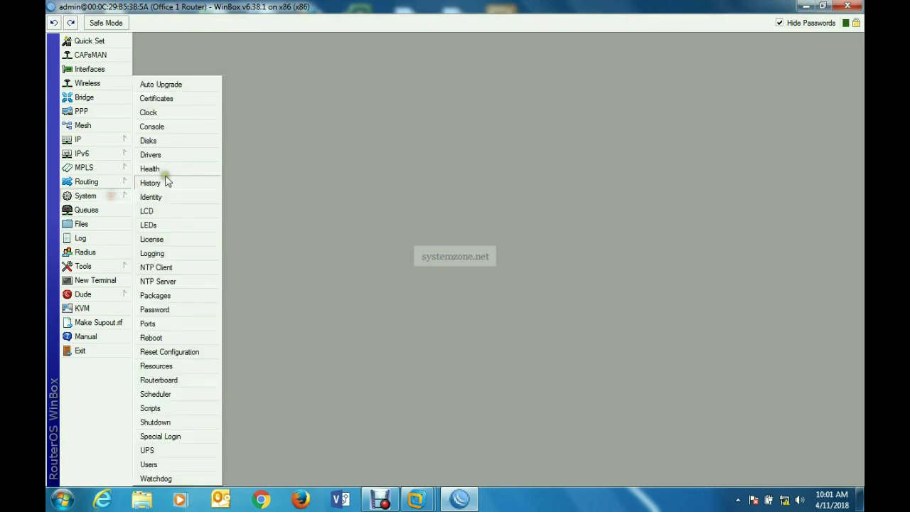
pyautogui.click(185, 98)
pyautogui.moveTo(285, 151); pyautogui.dragTo(271, 106)
# - Add certificate 'ca' (common name ca) with only crl sign and key cert. sign usage, then reopen it
pyautogui.click(198, 138)
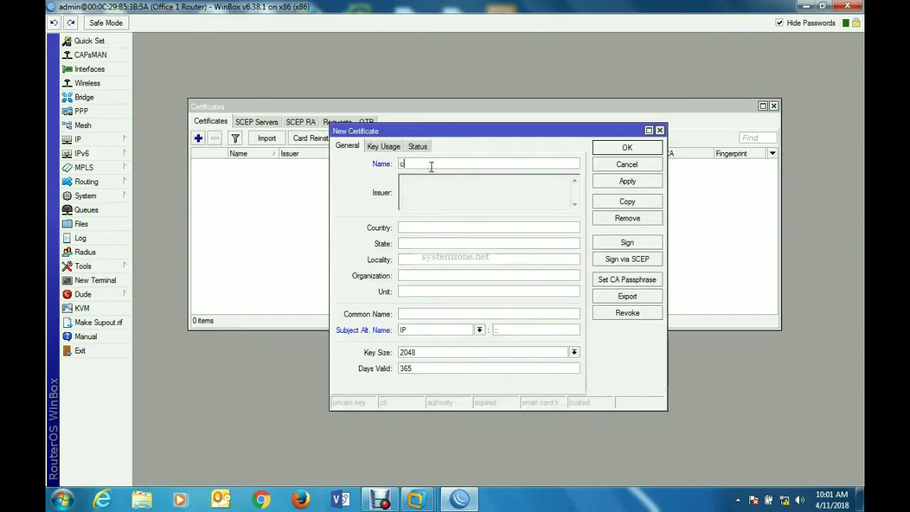
pyautogui.click(423, 313)
pyautogui.click(385, 149)
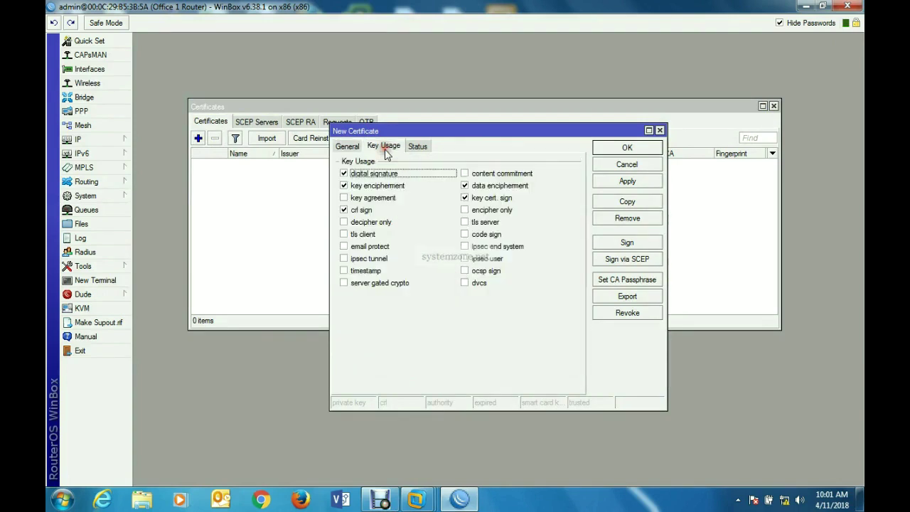
pyautogui.click(344, 185)
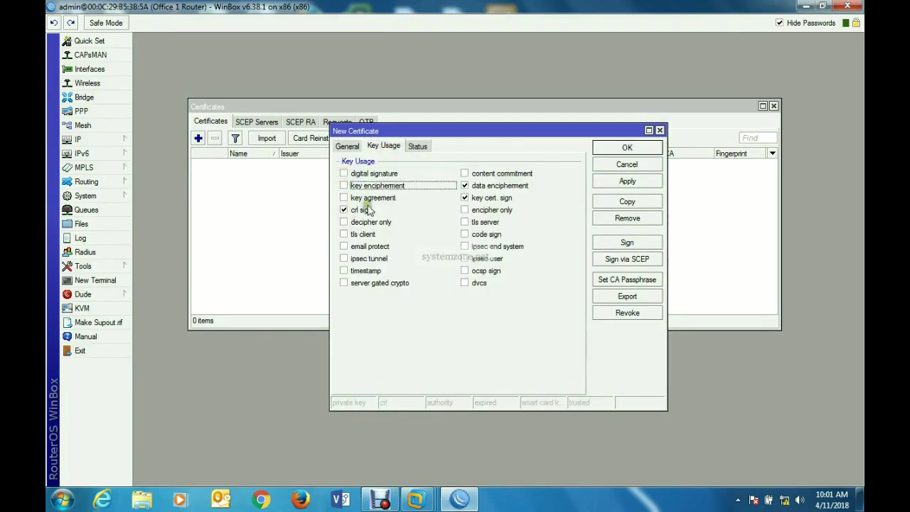
pyautogui.click(465, 185)
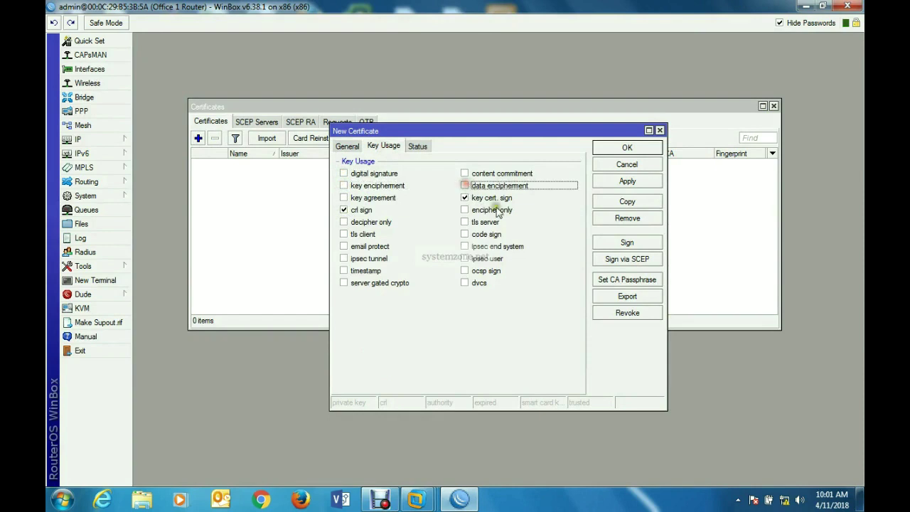
pyautogui.click(629, 181)
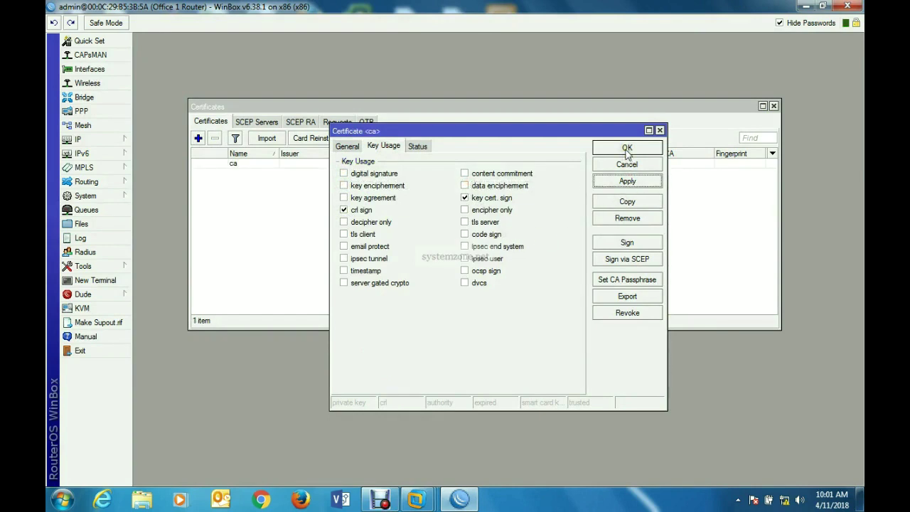
pyautogui.click(626, 150)
pyautogui.click(283, 164)
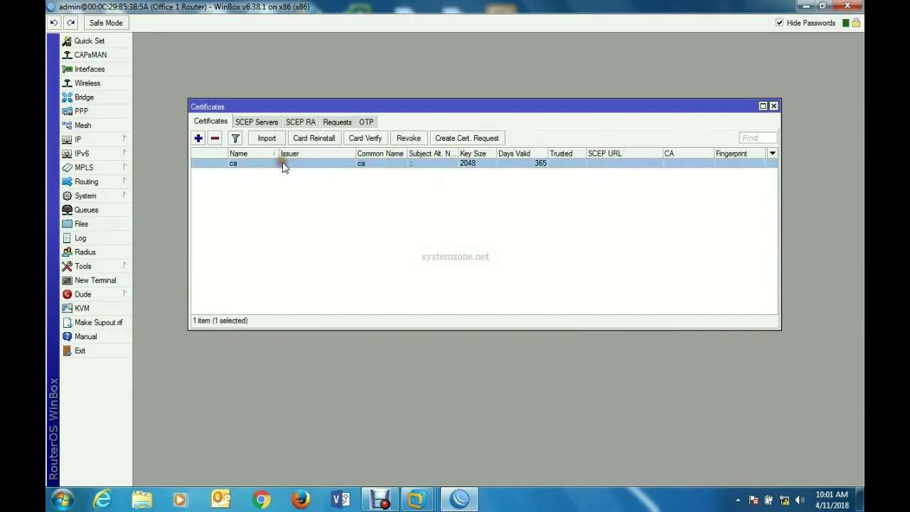
pyautogui.doubleClick(283, 165)
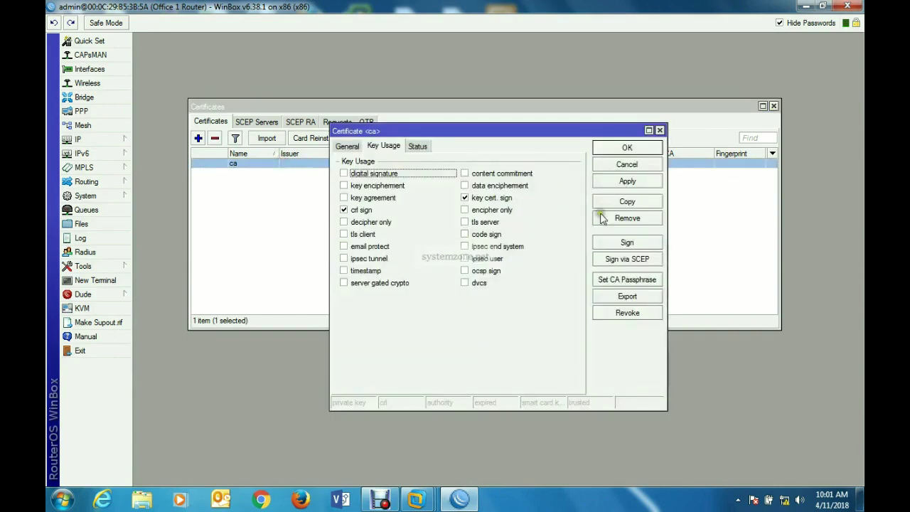
# - Sign the ca certificate with 192.168.70.2 as CA CRL Host and close its dialog
pyautogui.click(625, 242)
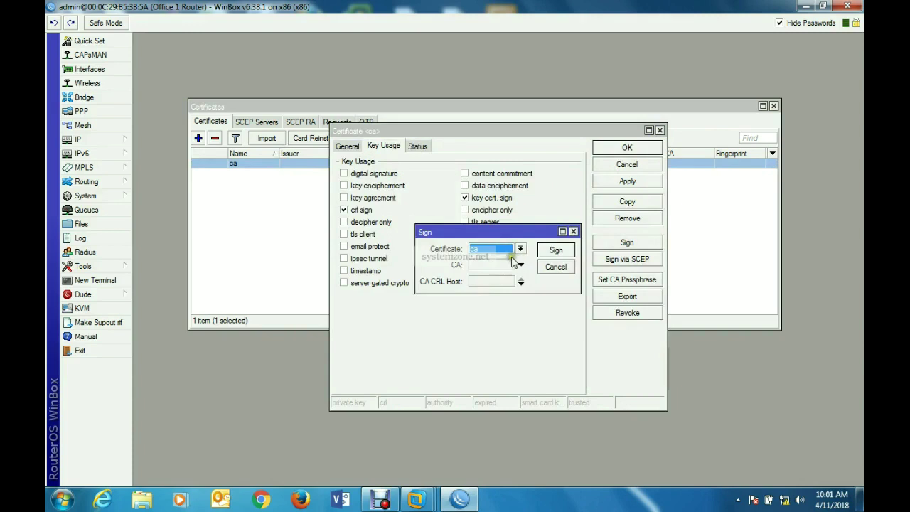
pyautogui.click(480, 280)
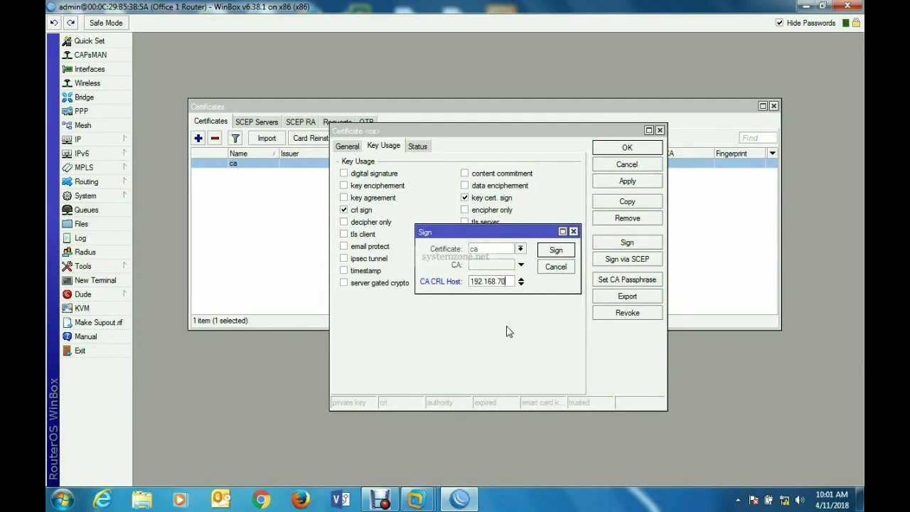
pyautogui.click(555, 251)
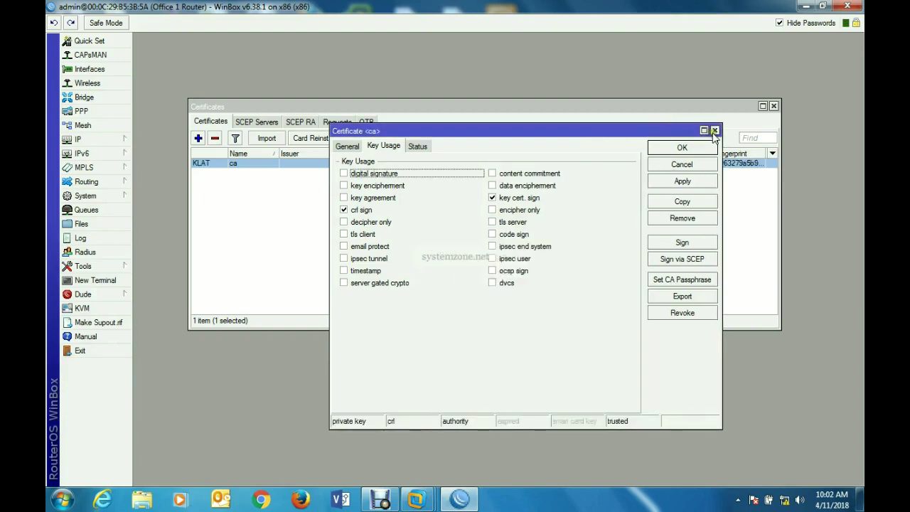
pyautogui.click(714, 131)
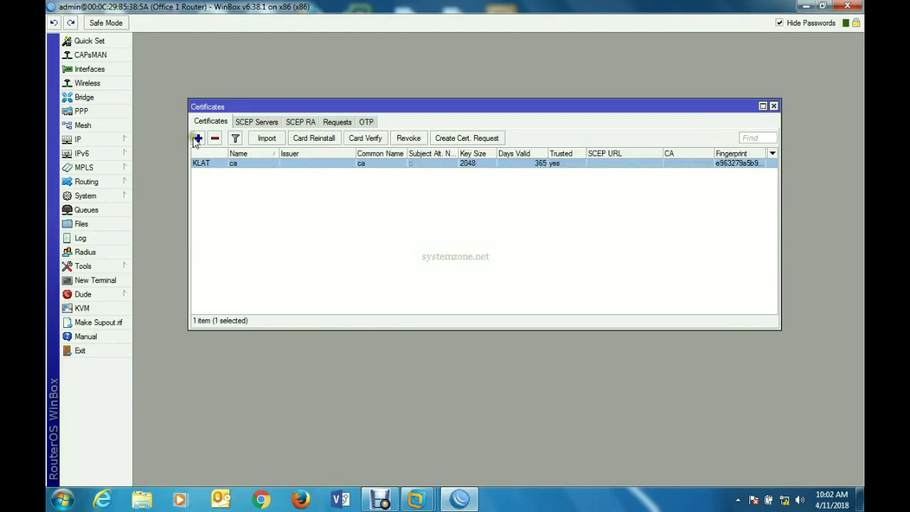
# - Add a certificate named server (common name server, 2048-bit, 365 days) and clear its key usages
pyautogui.click(198, 138)
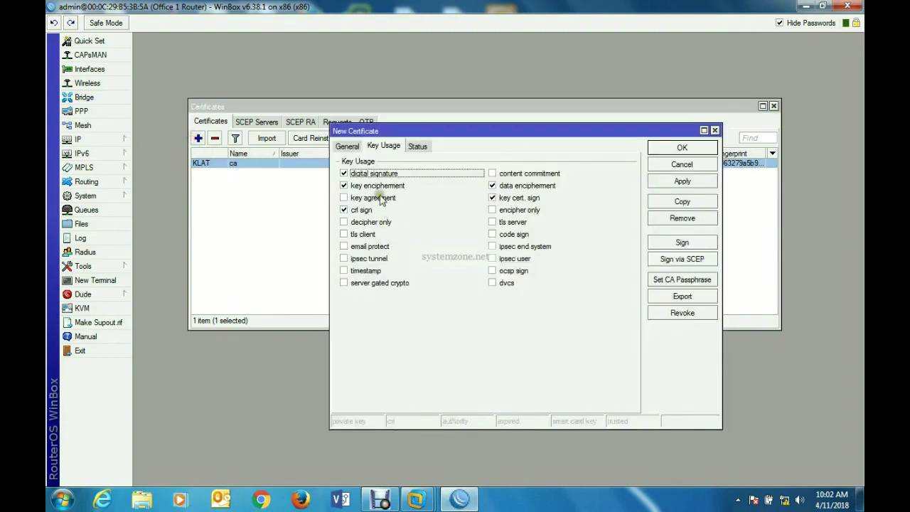
pyautogui.click(348, 145)
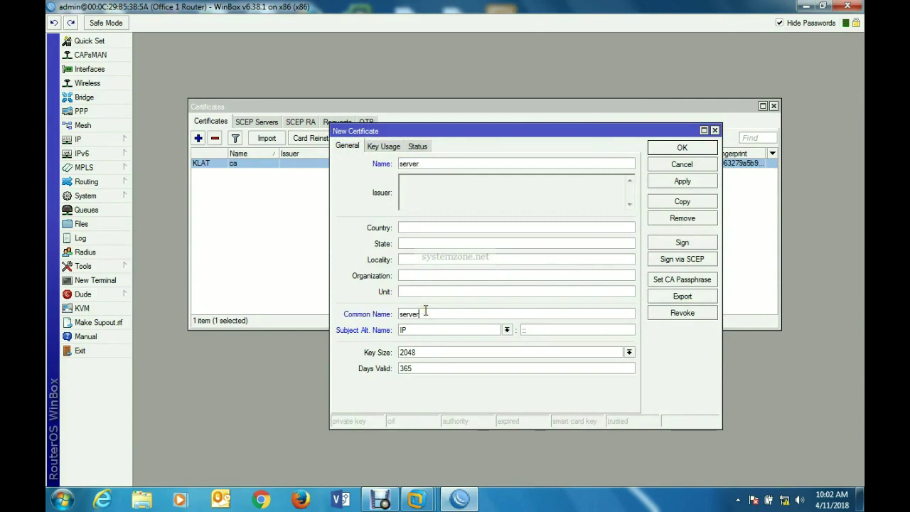
pyautogui.click(384, 147)
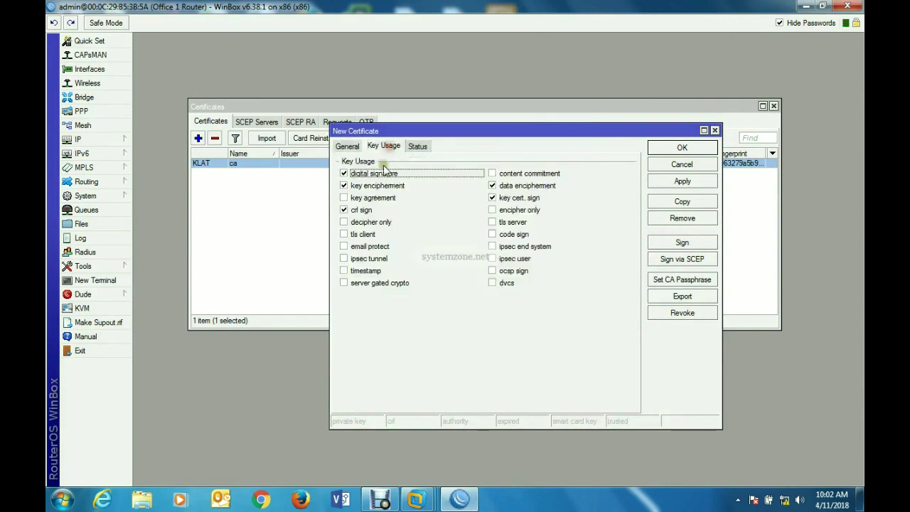
pyautogui.click(344, 174)
pyautogui.click(344, 185)
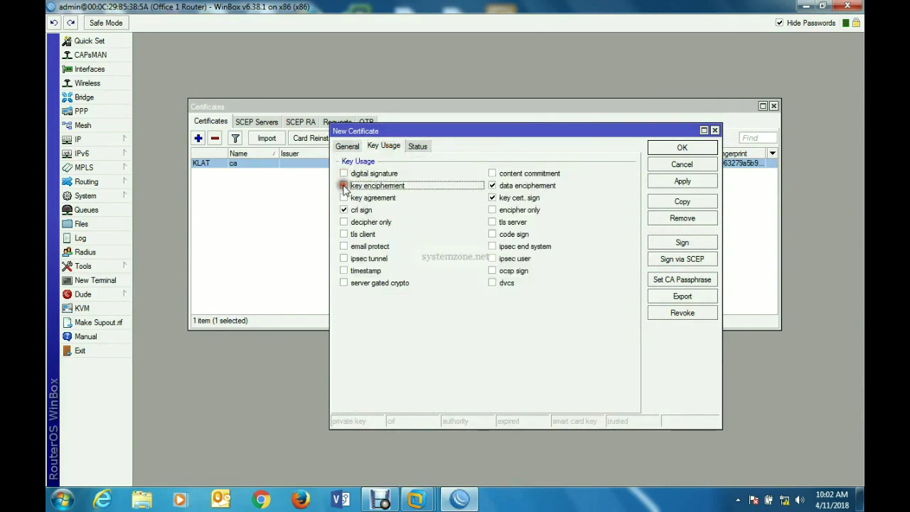
pyautogui.click(344, 210)
pyautogui.click(493, 197)
pyautogui.click(493, 186)
pyautogui.click(347, 145)
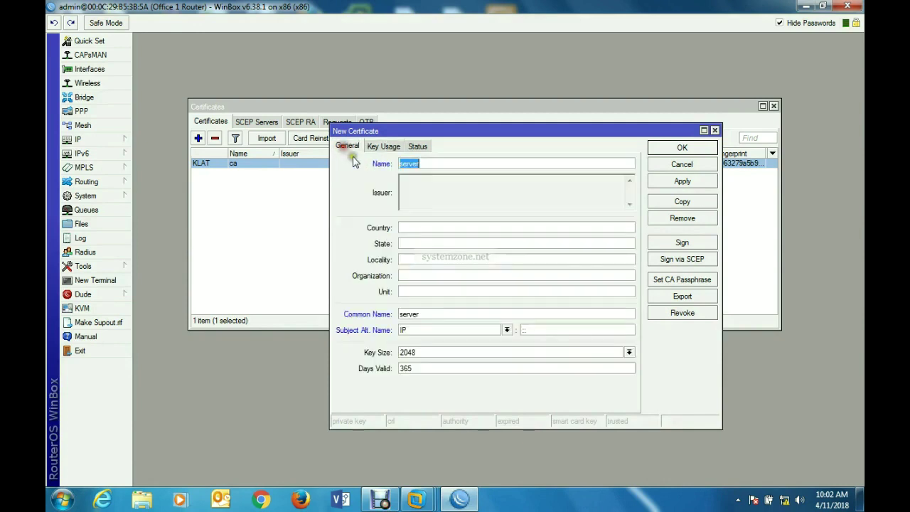
pyautogui.click(382, 146)
pyautogui.click(684, 183)
# - Recheck the server certificate's key usage boxes, including tls client and tls server, apply and close
pyautogui.click(344, 173)
pyautogui.click(344, 186)
pyautogui.click(344, 210)
pyautogui.click(344, 234)
pyautogui.click(492, 222)
pyautogui.click(492, 198)
pyautogui.click(492, 186)
pyautogui.click(671, 182)
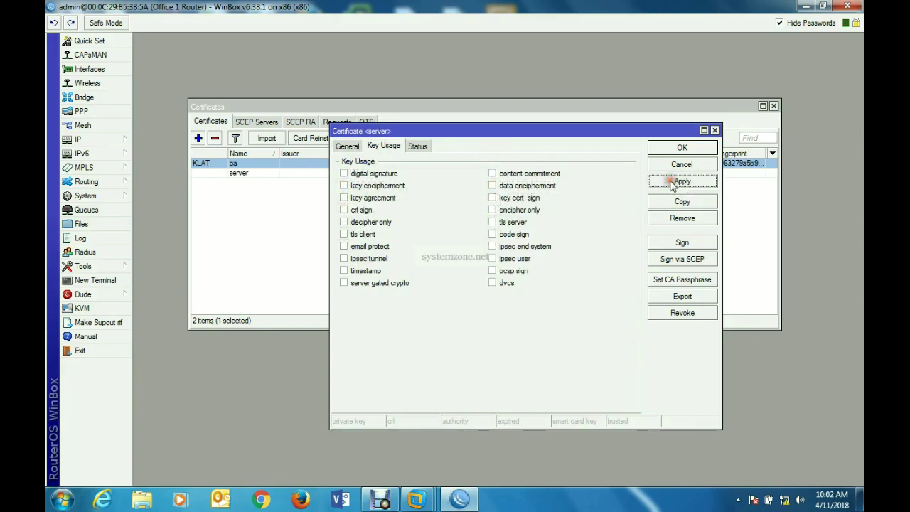
pyautogui.click(714, 130)
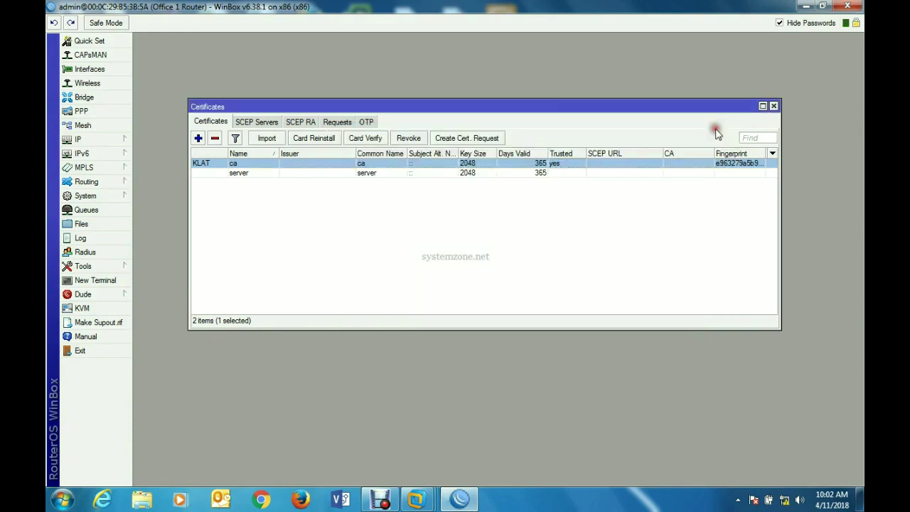
# - Sign the server certificate using ca as the certificate authority
pyautogui.doubleClick(261, 175)
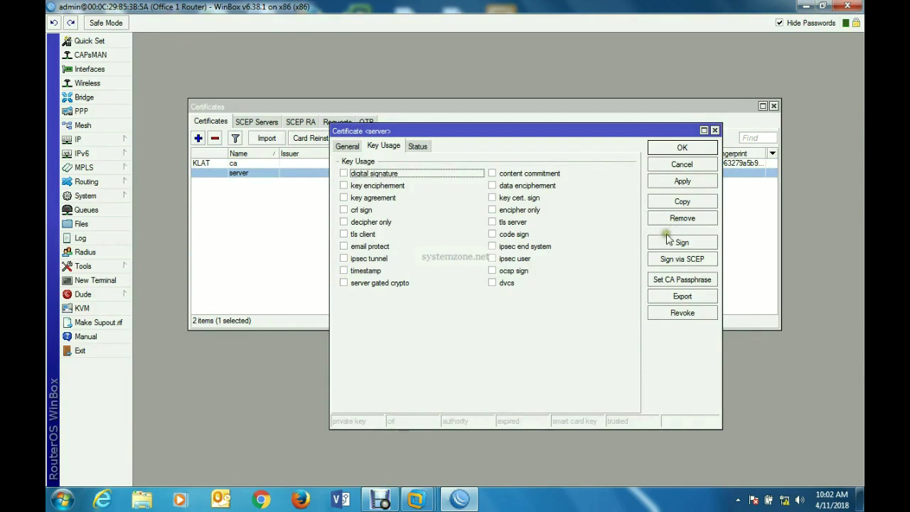
pyautogui.click(681, 241)
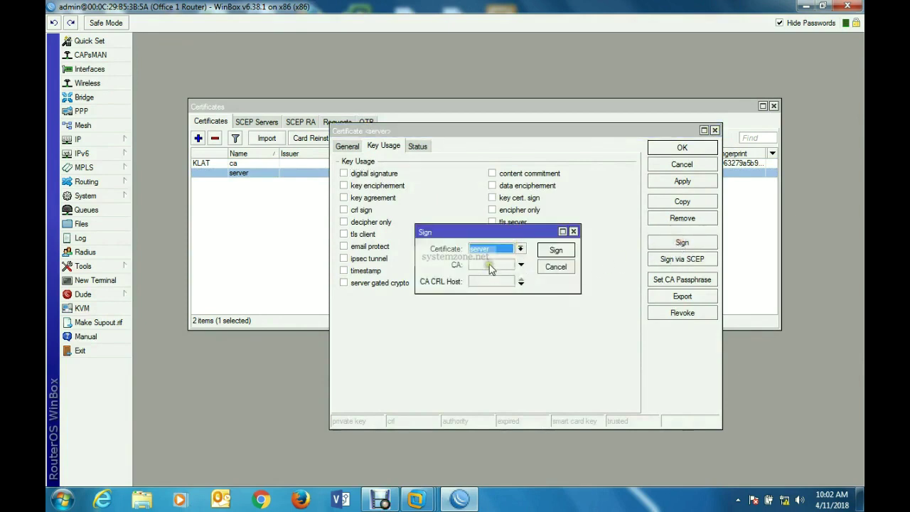
pyautogui.click(520, 264)
pyautogui.click(508, 264)
pyautogui.click(501, 274)
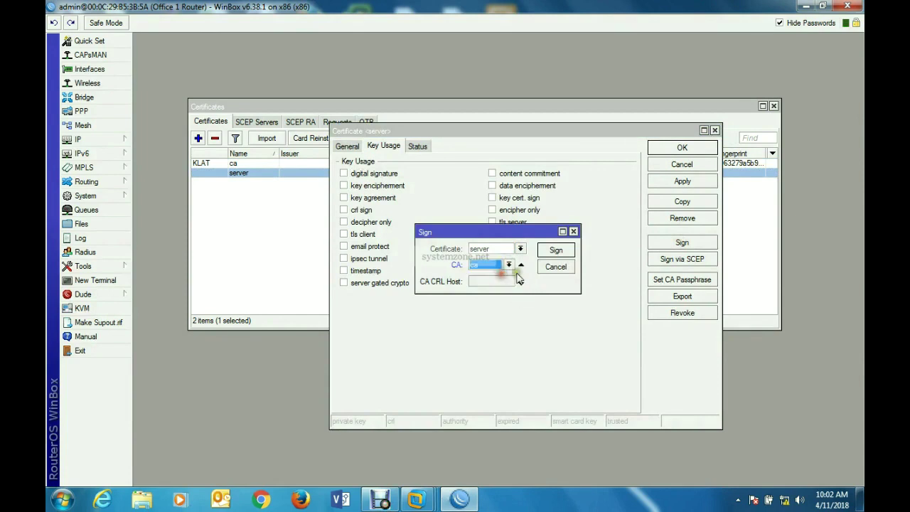
pyautogui.click(556, 251)
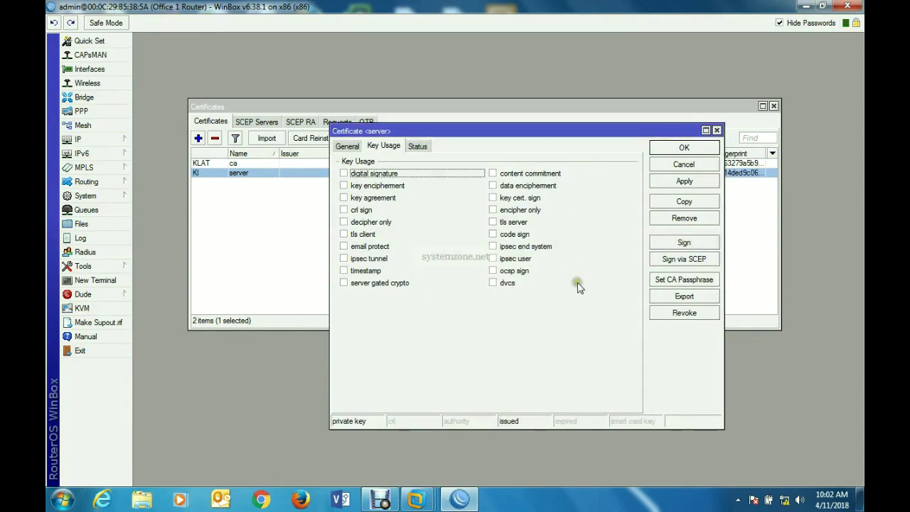
# - Mark the server certificate Trusted, save it, and close the Certificates window
pyautogui.click(347, 145)
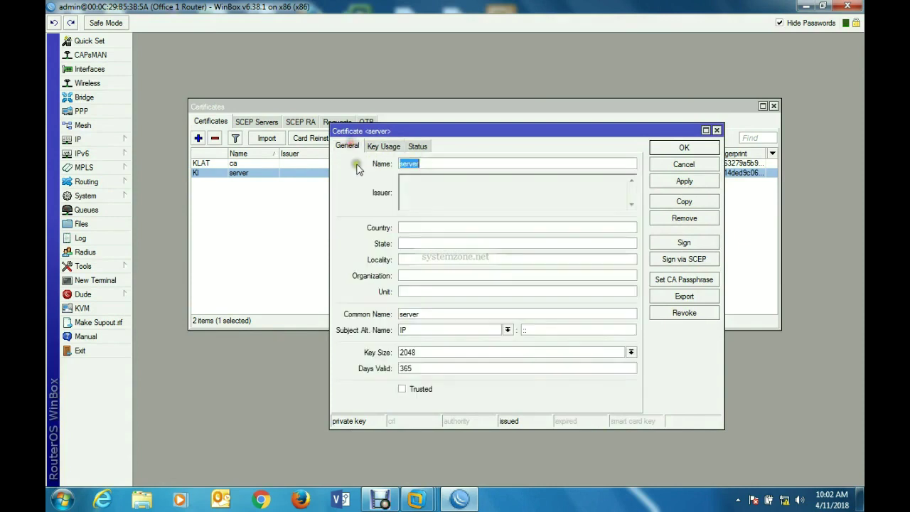
pyautogui.click(400, 389)
pyautogui.click(684, 180)
pyautogui.click(682, 148)
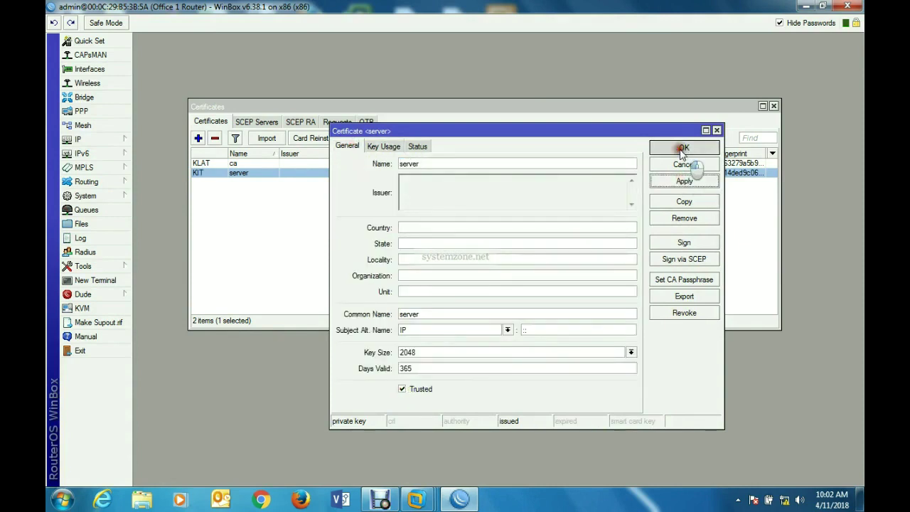
pyautogui.click(774, 107)
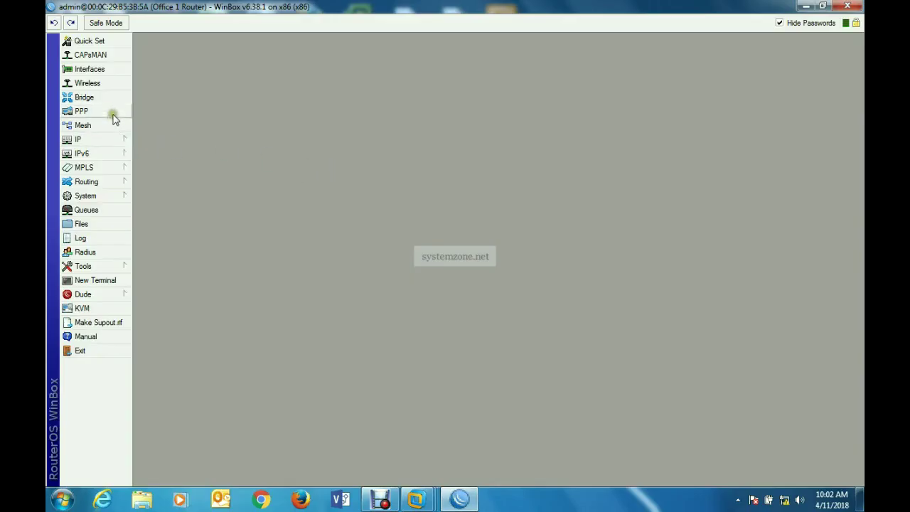
# - Enable the OVPN server on port 1194 with the server certificate
pyautogui.click(82, 111)
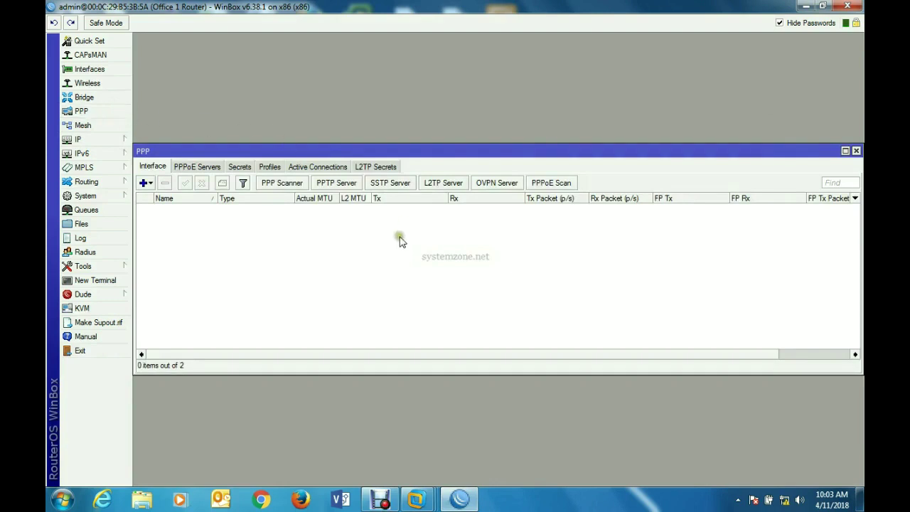
pyautogui.moveTo(862, 274); pyautogui.dragTo(676, 278)
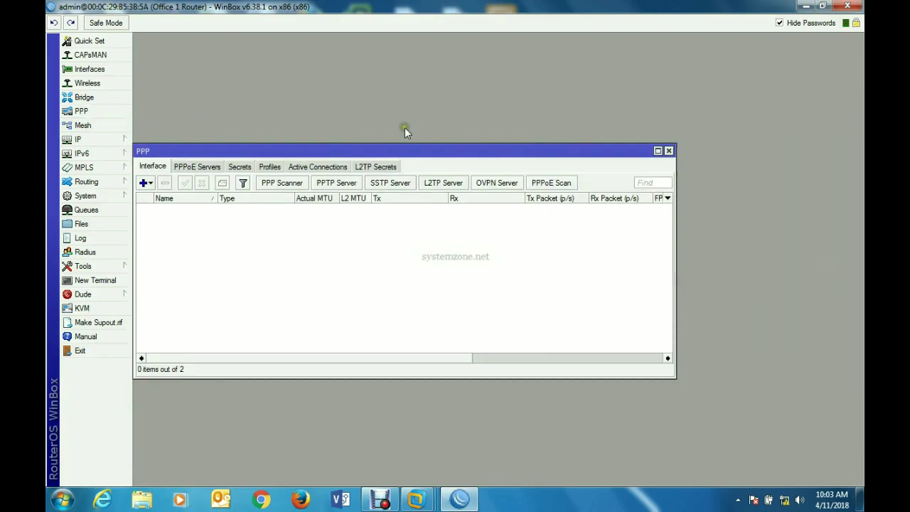
pyautogui.moveTo(407, 153); pyautogui.dragTo(484, 116)
pyautogui.click(573, 146)
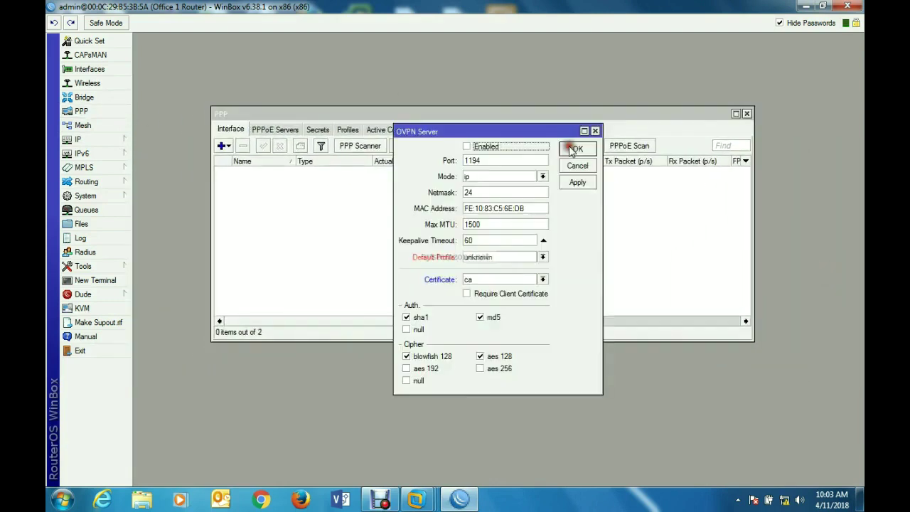
pyautogui.click(468, 148)
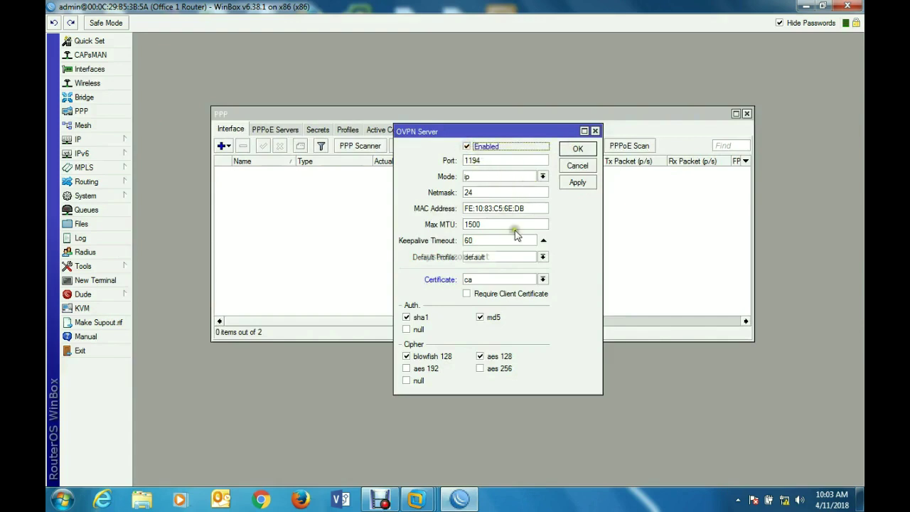
pyautogui.click(543, 281)
pyautogui.click(512, 297)
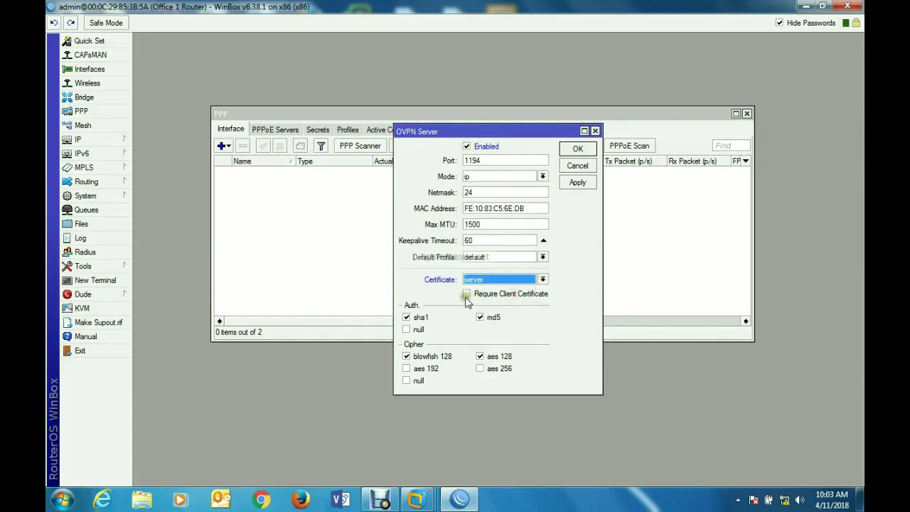
# - Limit OVPN auth to sha1 and ciphers to aes 256 only, then save the settings
pyautogui.click(480, 318)
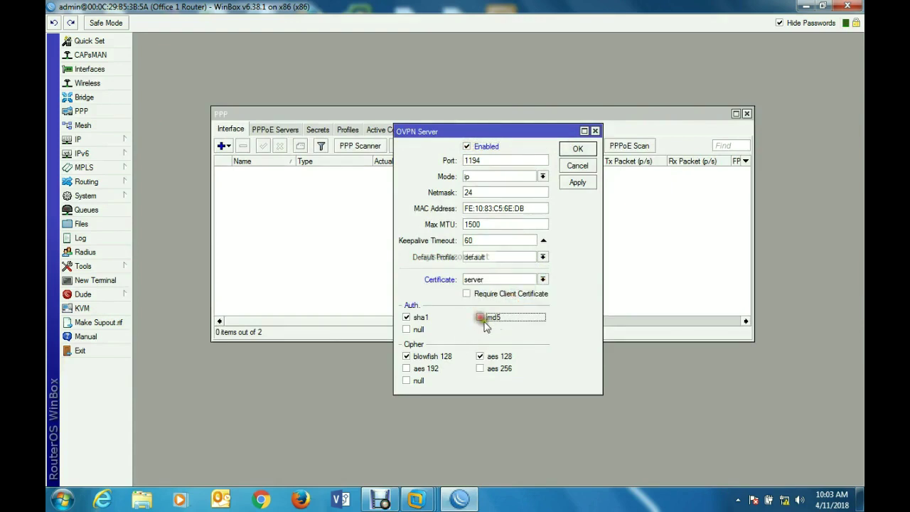
pyautogui.click(480, 356)
pyautogui.click(405, 356)
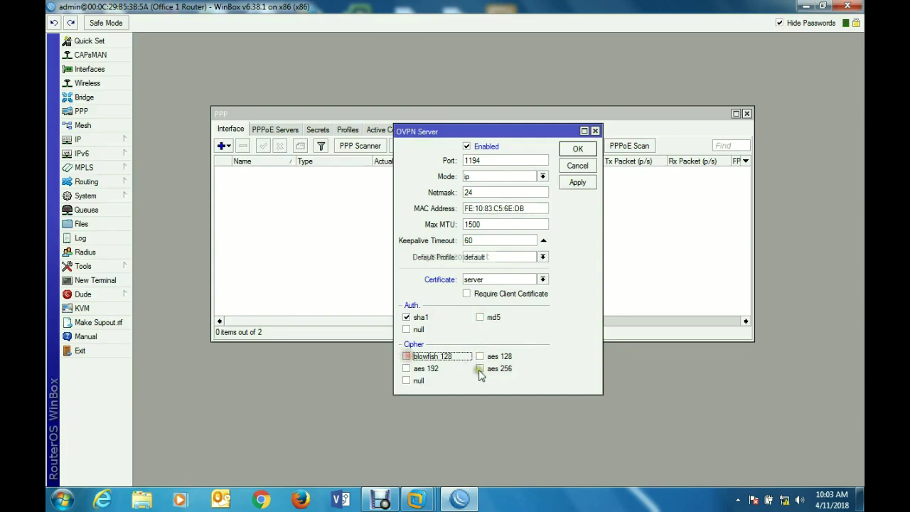
pyautogui.click(479, 369)
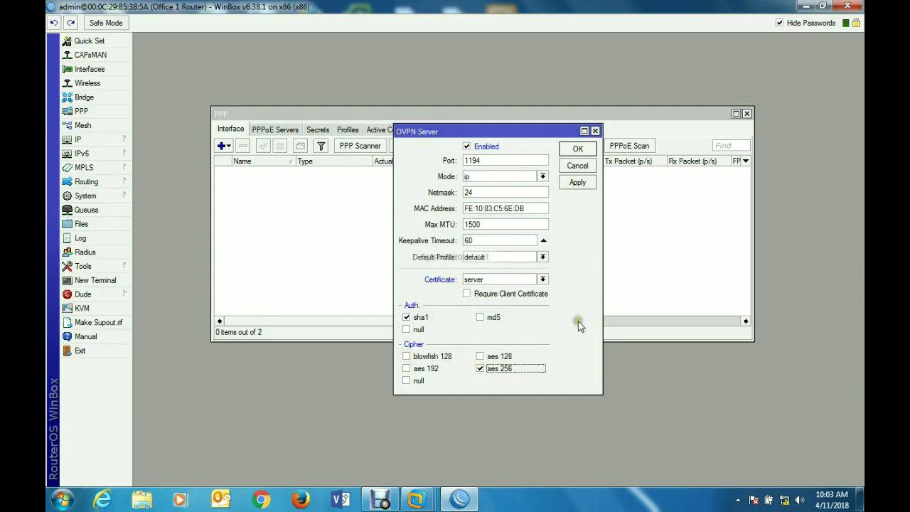
pyautogui.click(578, 184)
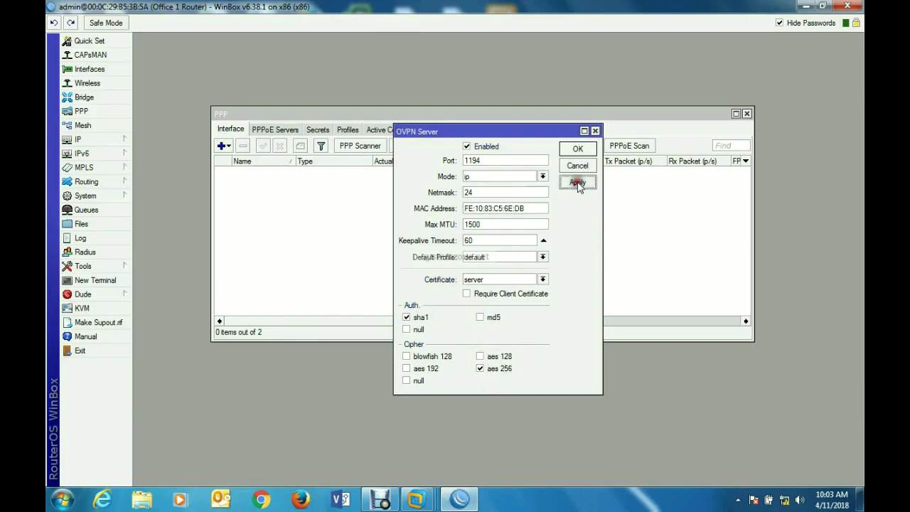
pyautogui.click(578, 150)
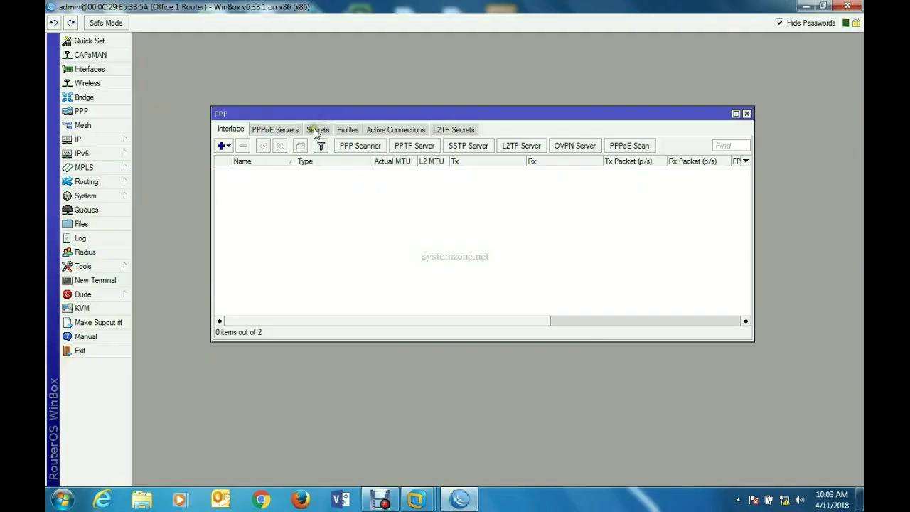
# - Add a PPP secret with a user name and password, restricted to the ovpn service
pyautogui.click(318, 130)
pyautogui.click(221, 145)
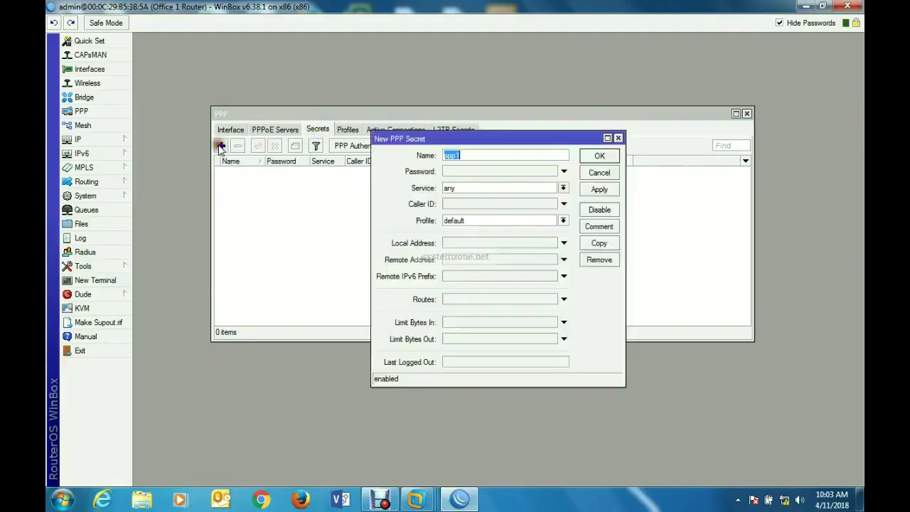
pyautogui.write('sayeed')
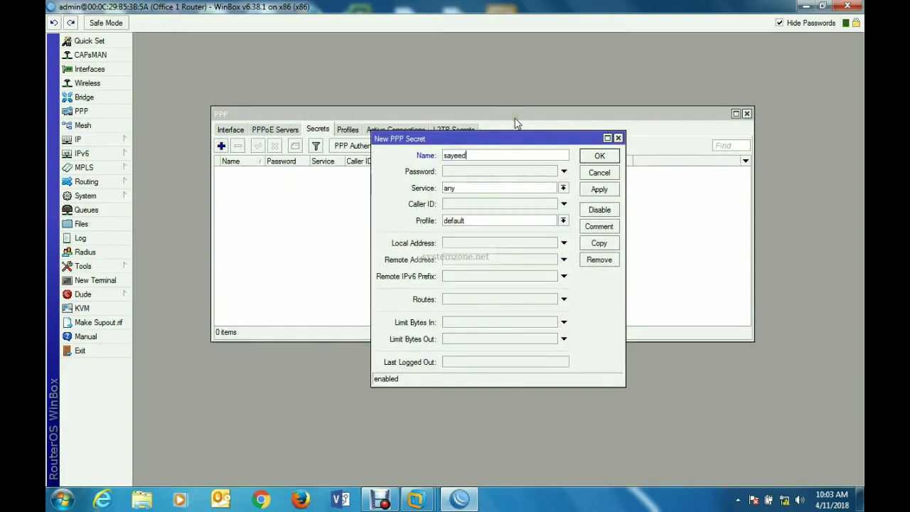
pyautogui.click(516, 171)
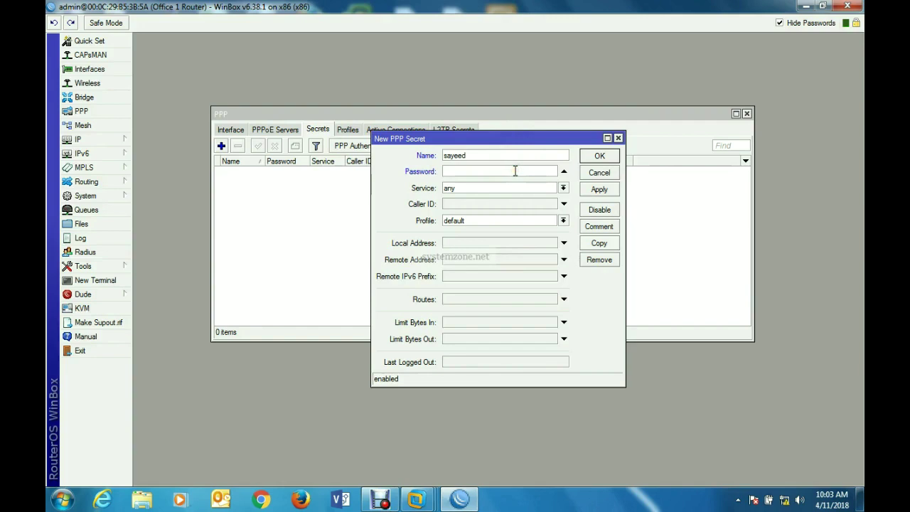
pyautogui.write('1234567')
pyautogui.click(526, 189)
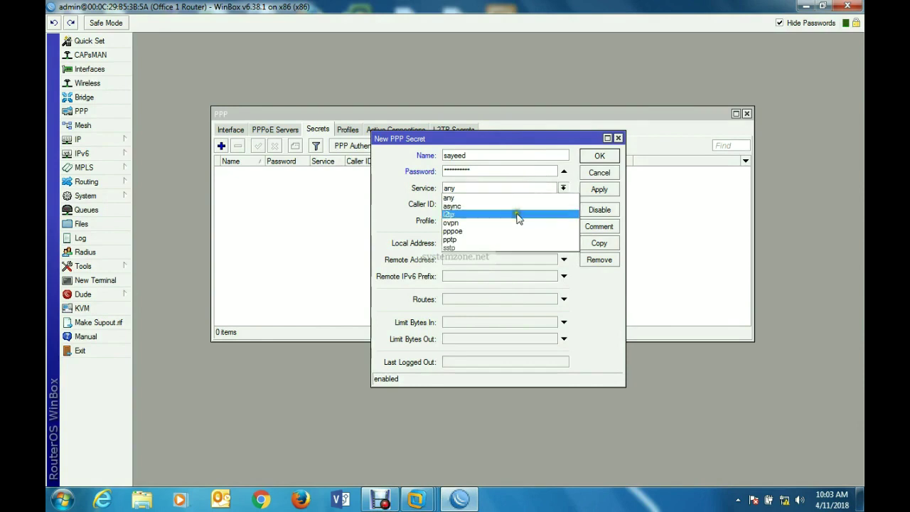
pyautogui.click(483, 223)
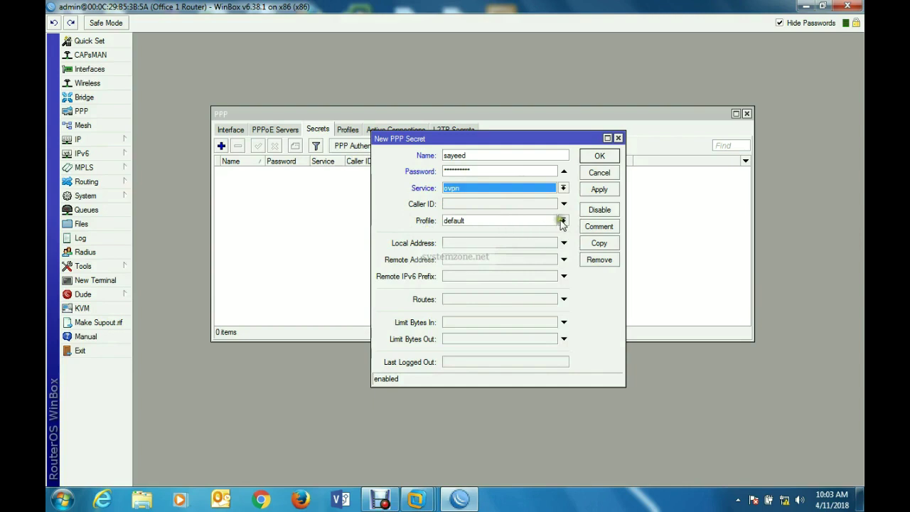
# - Give the secret local 172.22.22.1, remote 172.22.22.2 and route 10.10.12.0/24 172.22.22.2 1, then save
pyautogui.click(461, 244)
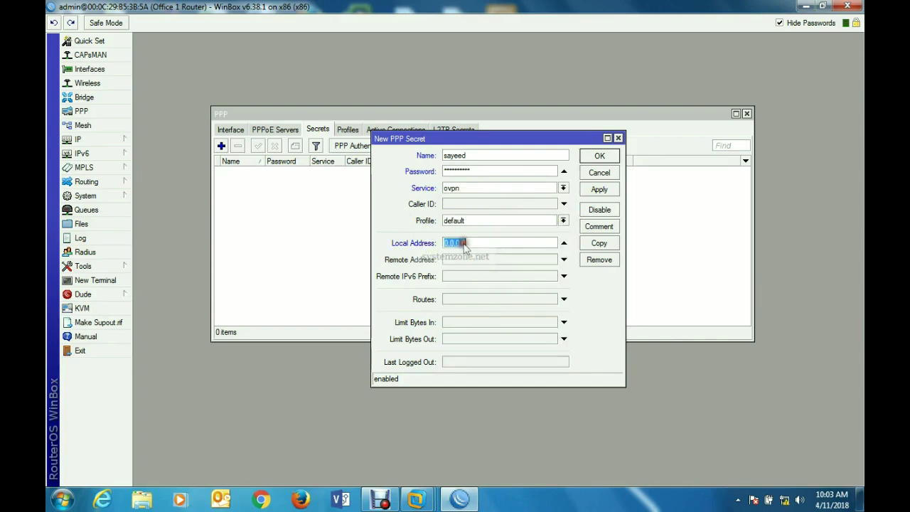
pyautogui.write('172.22.22.1')
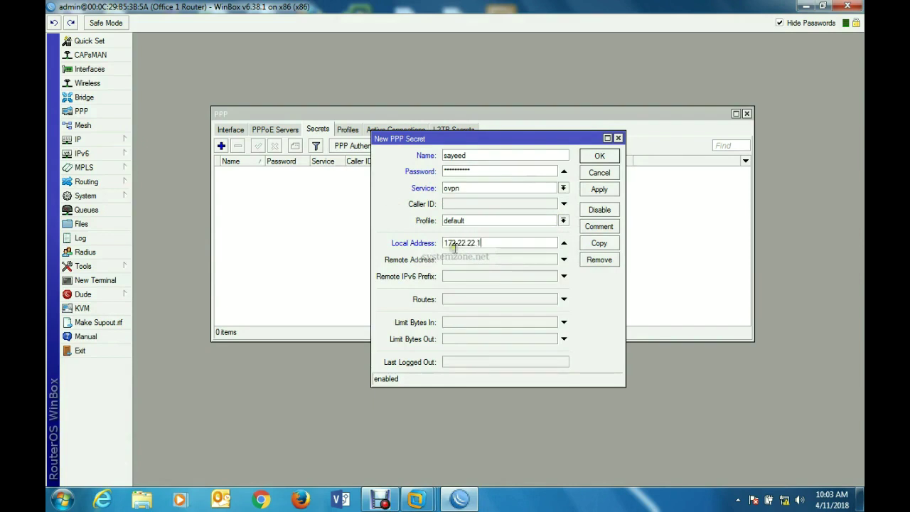
pyautogui.click(458, 260)
pyautogui.write('172.22.22.2')
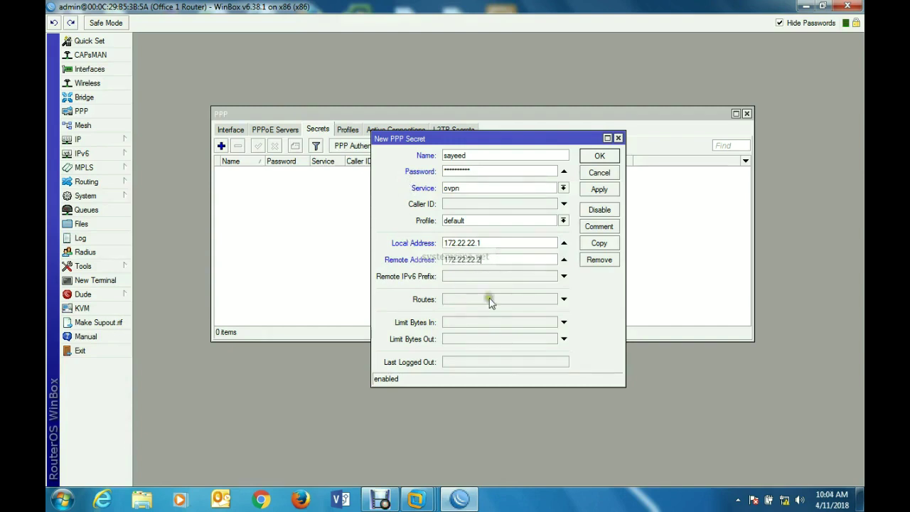
pyautogui.click(489, 299)
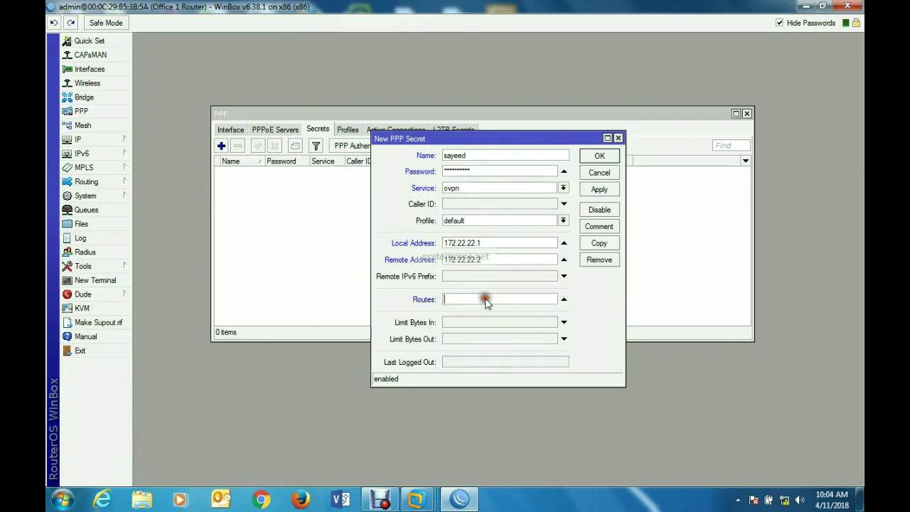
pyautogui.write('10.10.12.0/24 172.22.22')
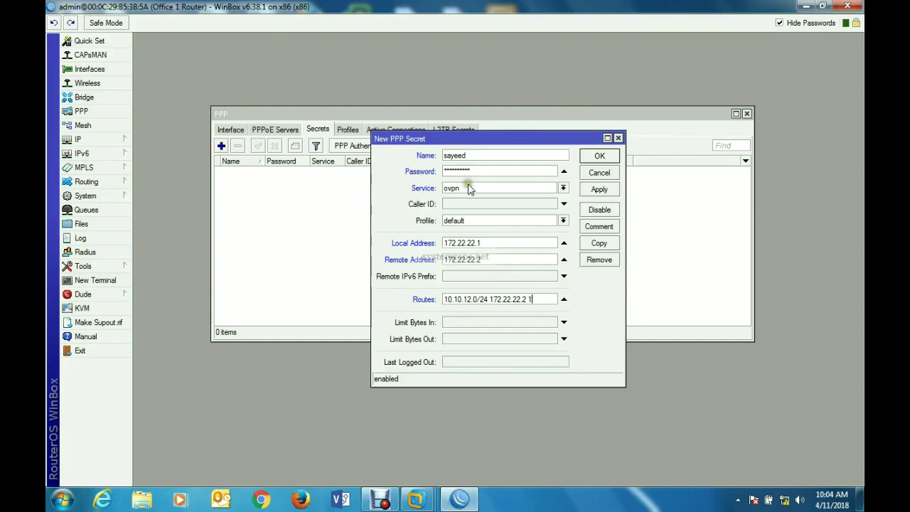
pyautogui.click(601, 191)
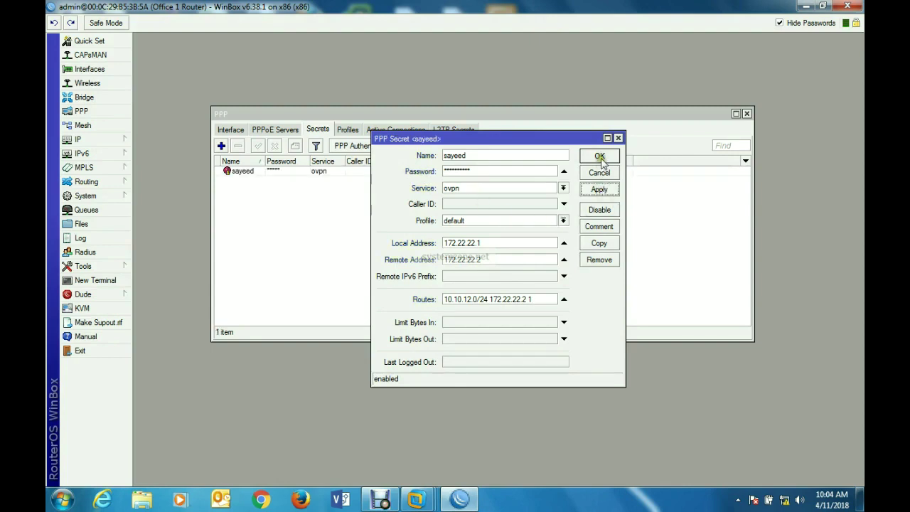
pyautogui.click(599, 157)
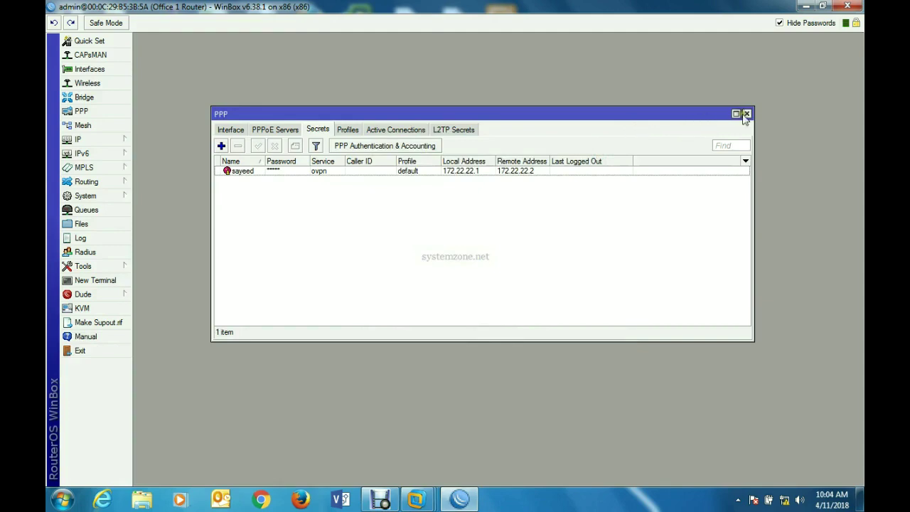
# - Minimize WinBox, refresh the desktop, and launch winbox.exe, allowing it to run
pyautogui.click(806, 6)
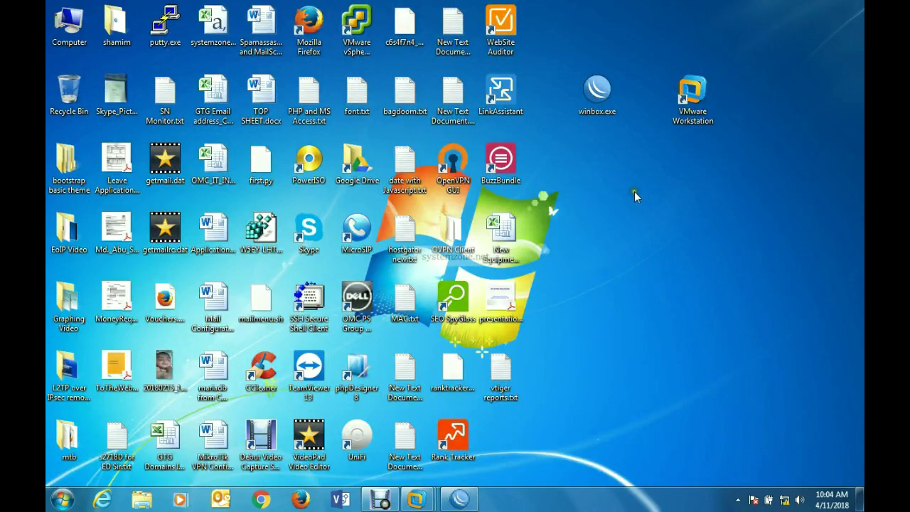
pyautogui.rightClick(634, 191)
pyautogui.click(648, 218)
pyautogui.doubleClick(595, 98)
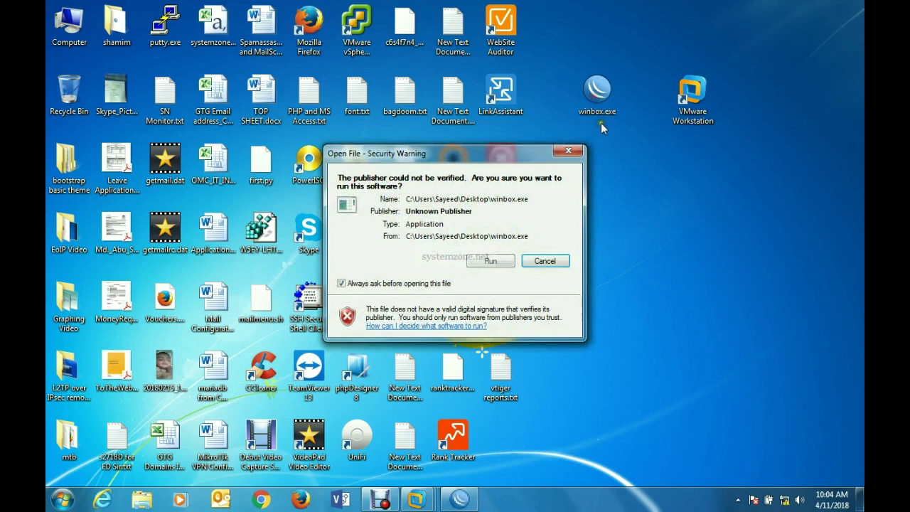
pyautogui.click(496, 260)
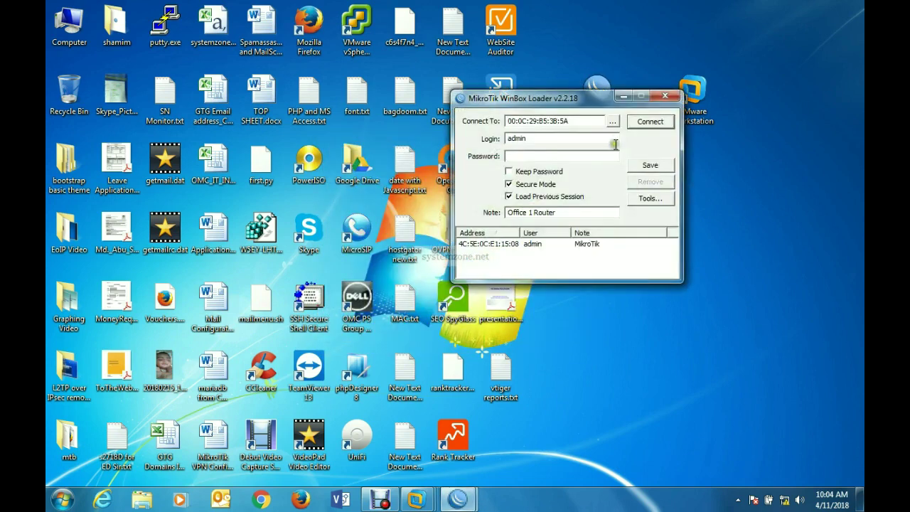
# - Connect to the Office 2 Router chosen from the neighbour list
pyautogui.click(611, 122)
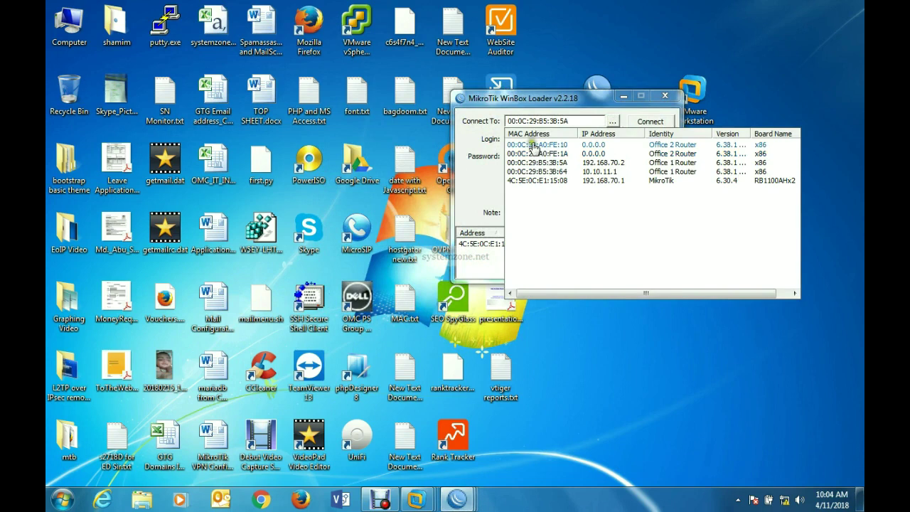
pyautogui.click(535, 146)
pyautogui.click(650, 121)
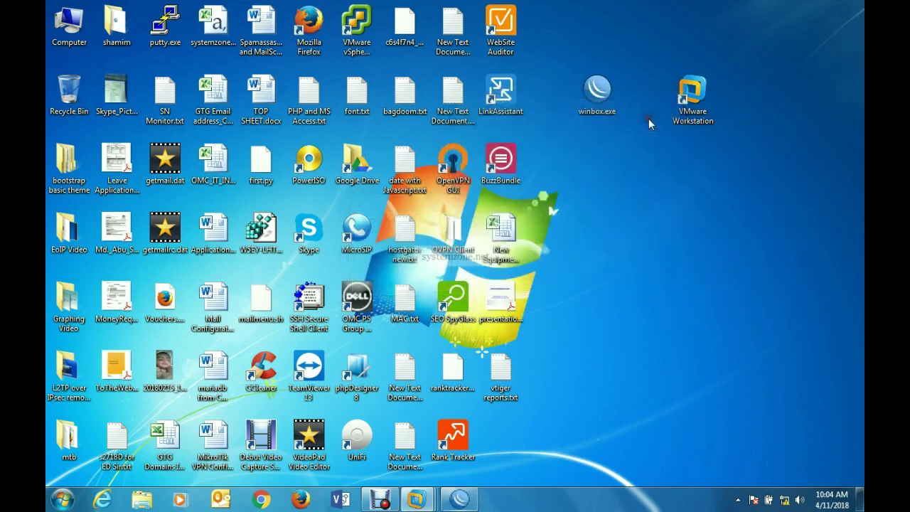
# - Dismiss the welcome message and add WAN address 192.168.80.2/30 on ether1 under IP > Addresses
pyautogui.click(581, 337)
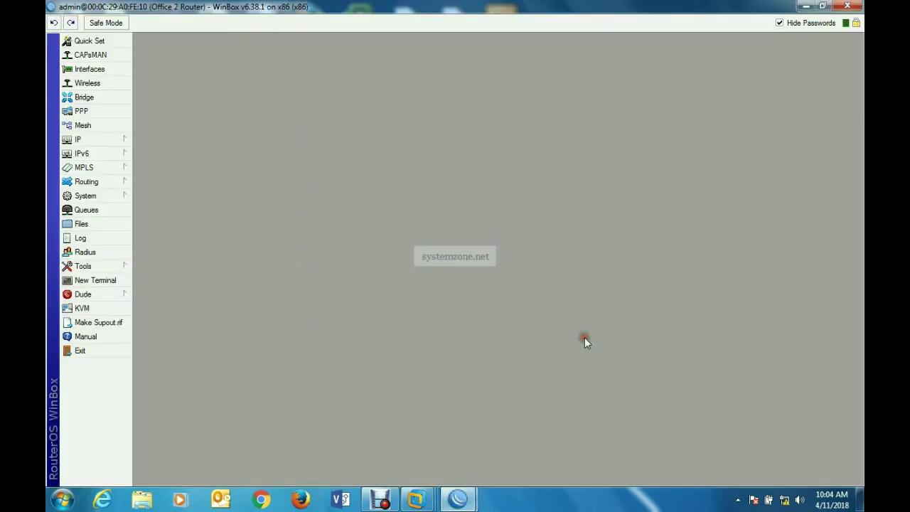
pyautogui.click(114, 138)
pyautogui.click(172, 165)
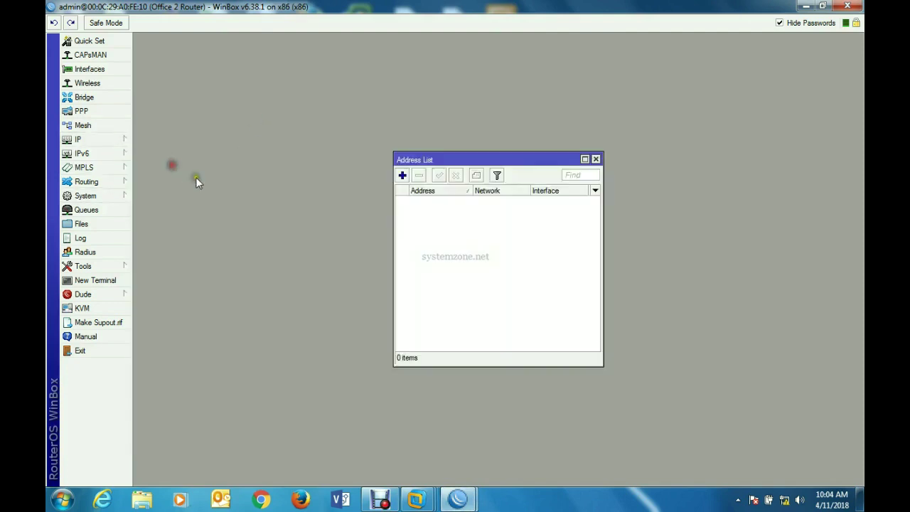
pyautogui.click(401, 176)
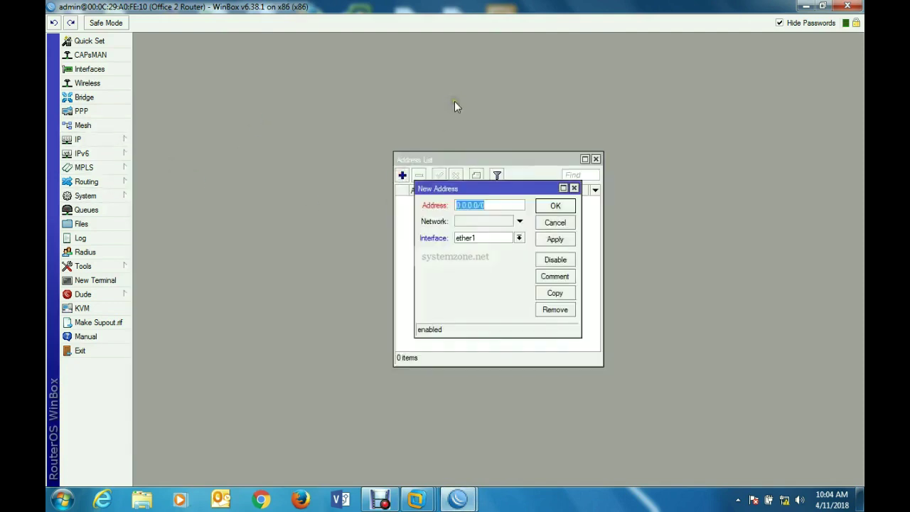
pyautogui.write('172')
pyautogui.press('BackSpace')
pyautogui.press('BackSpace')
pyautogui.press('BackSpace')
pyautogui.write('192.168.80.')
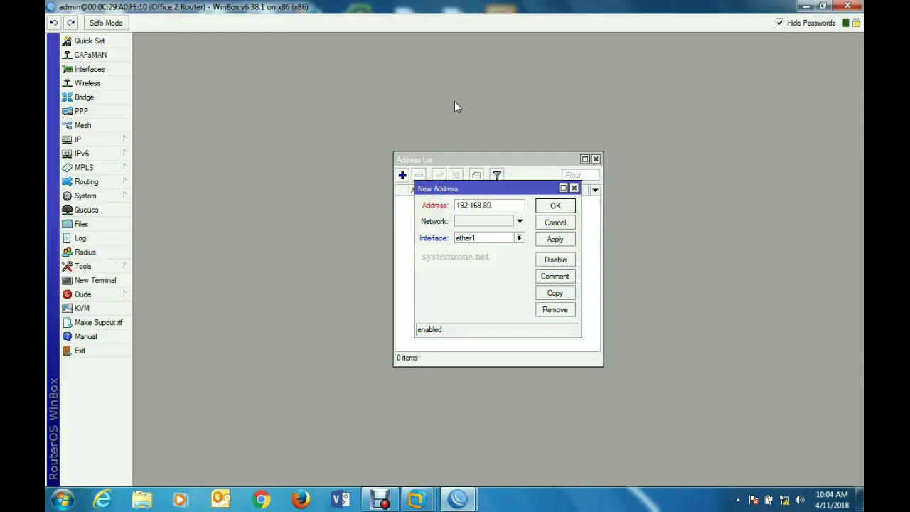
pyautogui.write('2/30')
pyautogui.click(558, 242)
pyautogui.click(555, 207)
# - Add LAN address 10.10.12.0/24 on ether2
pyautogui.click(402, 175)
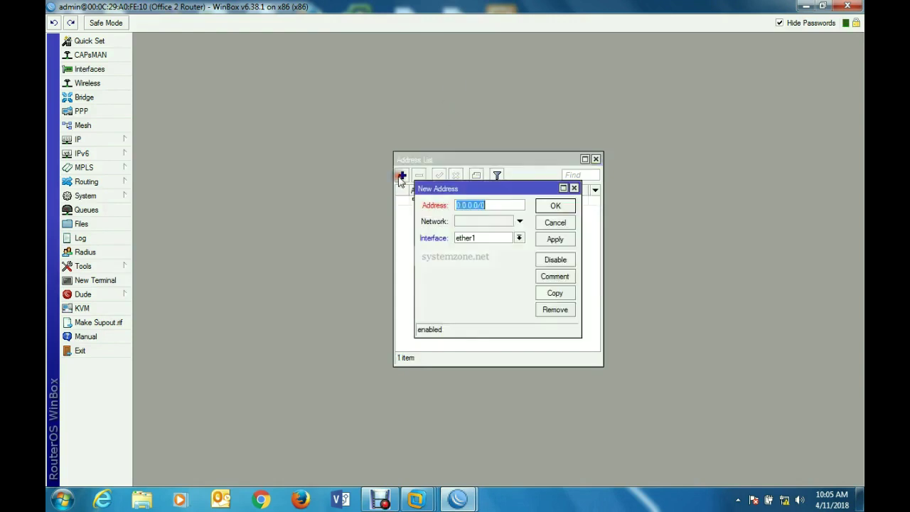
pyautogui.write('10.10.12.0/24')
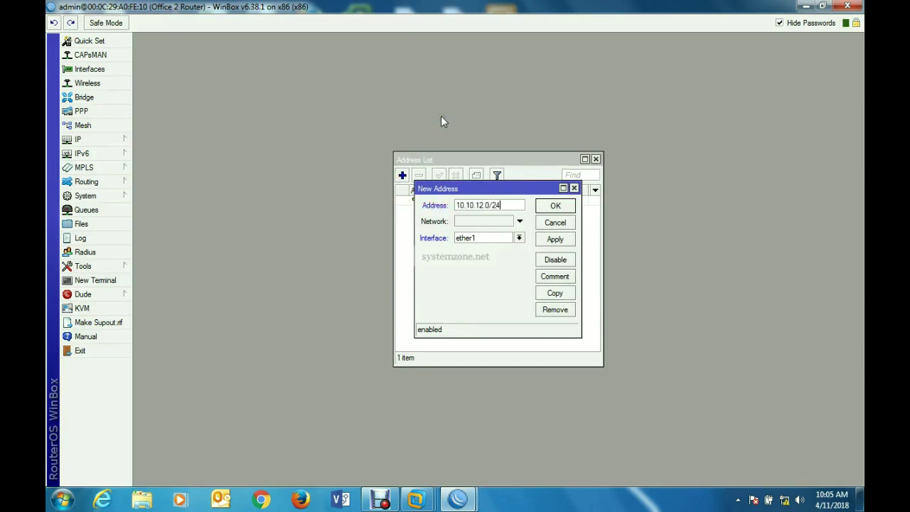
pyautogui.click(519, 238)
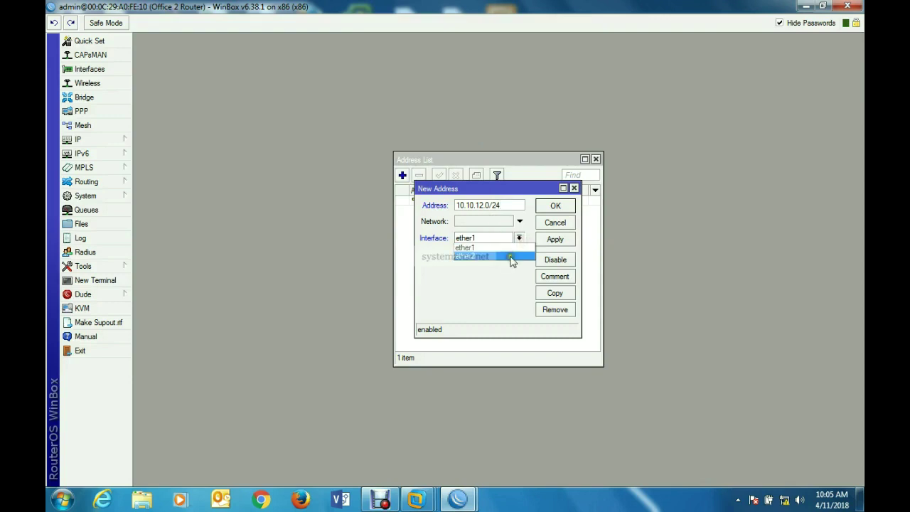
pyautogui.click(516, 256)
pyautogui.click(555, 239)
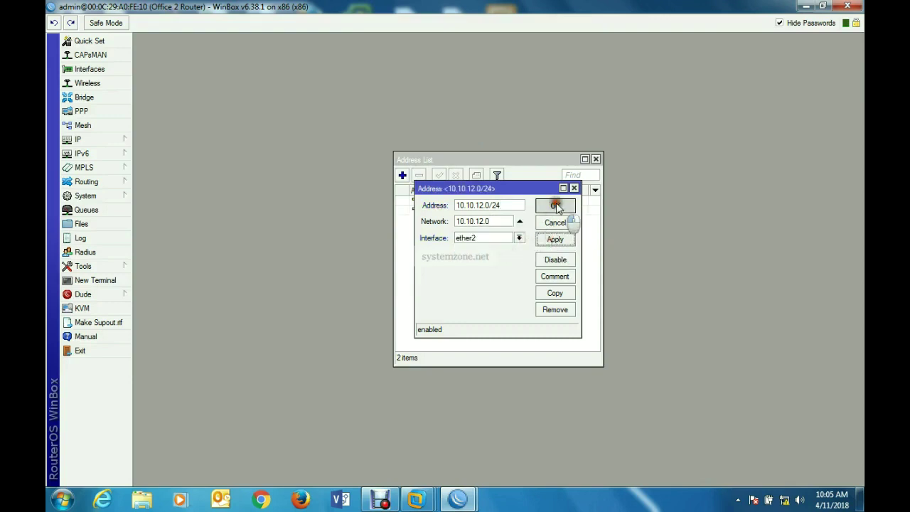
pyautogui.click(555, 206)
pyautogui.click(103, 140)
# - Set the DNS server to 8.8.8.8
pyautogui.click(169, 225)
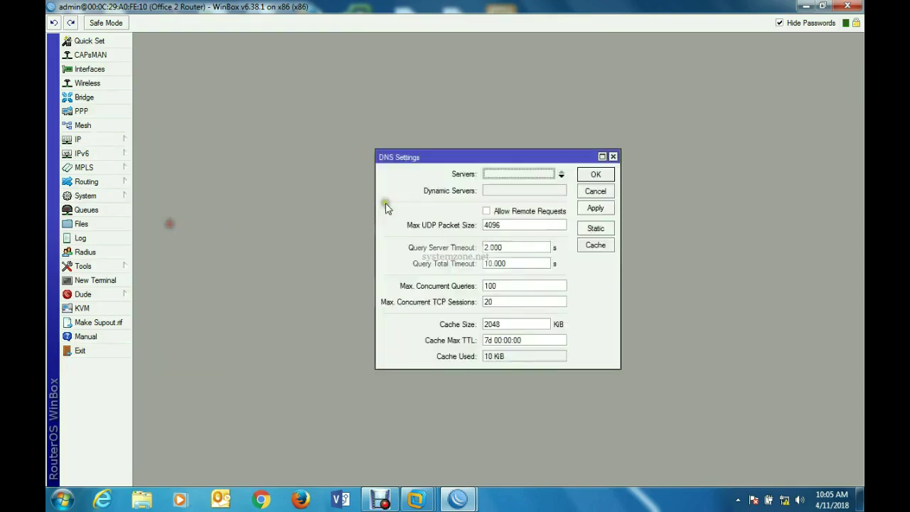
pyautogui.doubleClick(508, 172)
pyautogui.write('8.8.8.8')
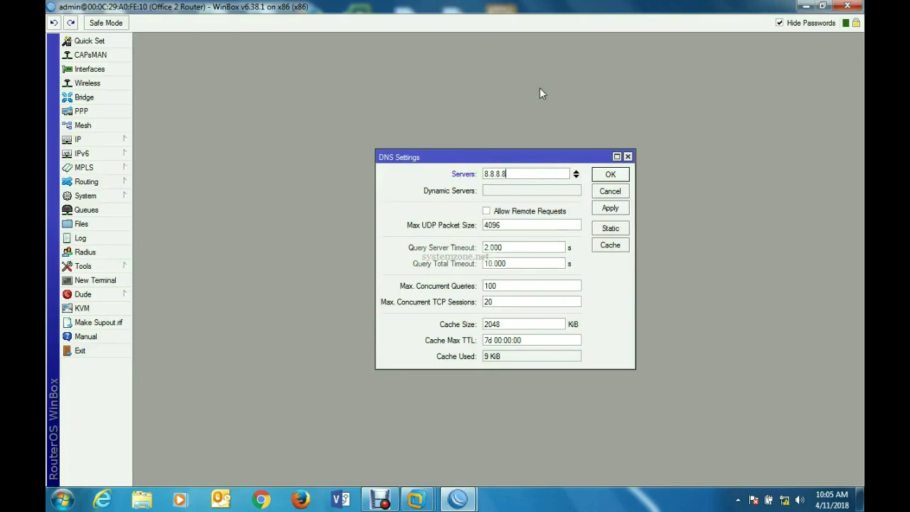
pyautogui.click(610, 208)
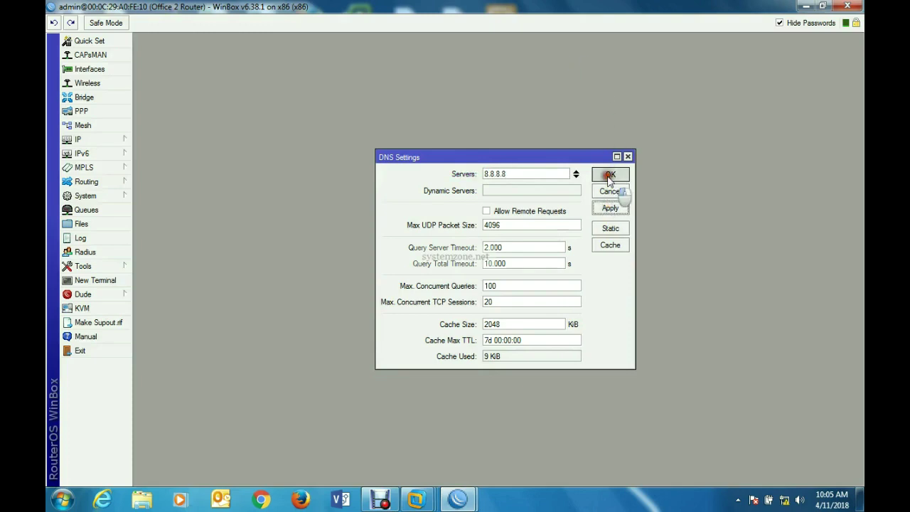
pyautogui.click(610, 174)
# - Add a srcnat NAT rule with action masquerade and close the Firewall window
pyautogui.click(126, 139)
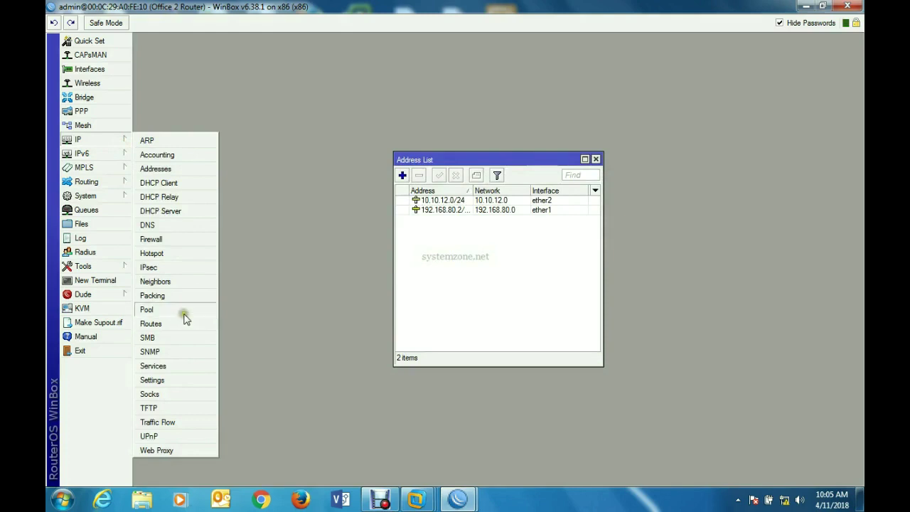
pyautogui.click(189, 239)
pyautogui.click(312, 166)
pyautogui.click(268, 182)
pyautogui.click(412, 56)
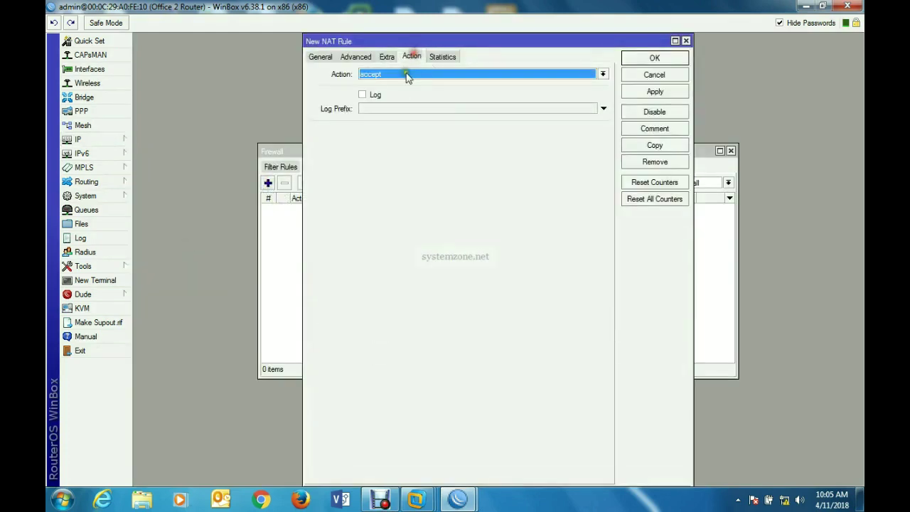
pyautogui.click(395, 74)
pyautogui.click(388, 134)
pyautogui.click(318, 56)
pyautogui.click(651, 92)
pyautogui.click(646, 58)
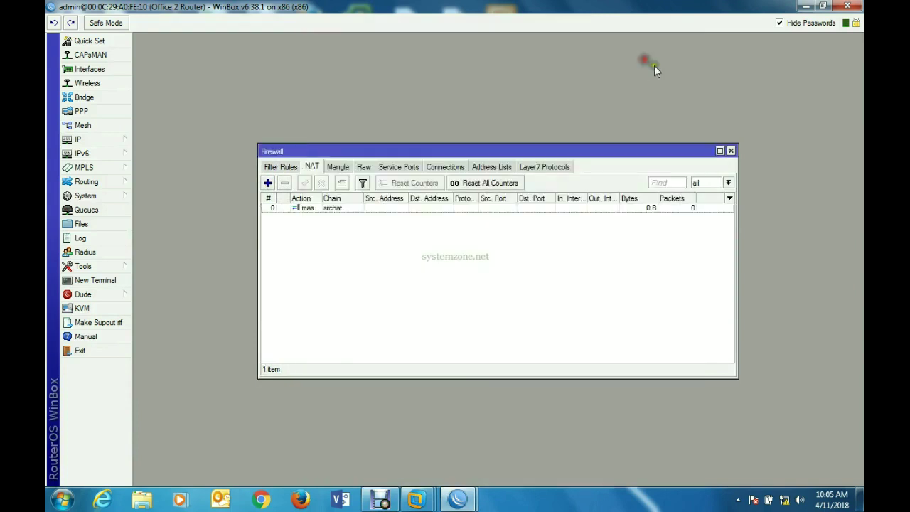
pyautogui.click(731, 152)
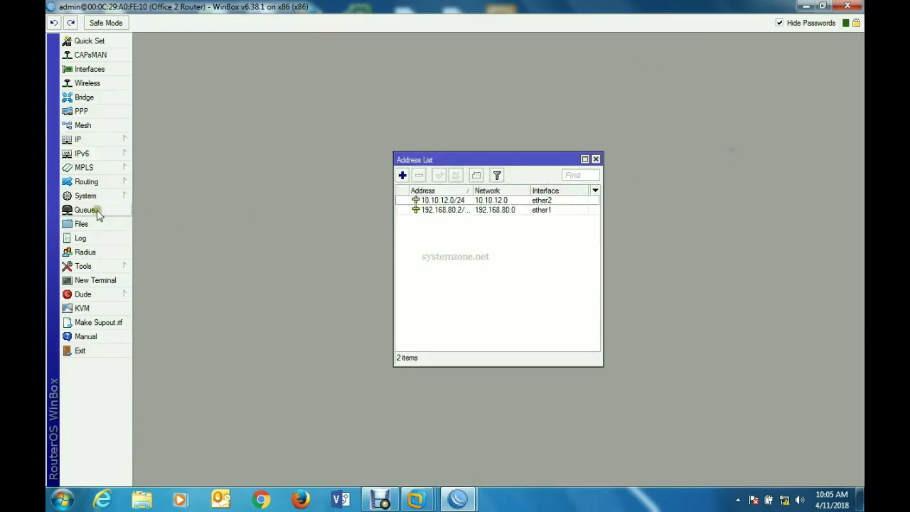
pyautogui.click(112, 140)
# - Add a default route 0.0.0.0/0 with gateway 192.168.80.1 to the Office 2 router's route list
pyautogui.click(181, 324)
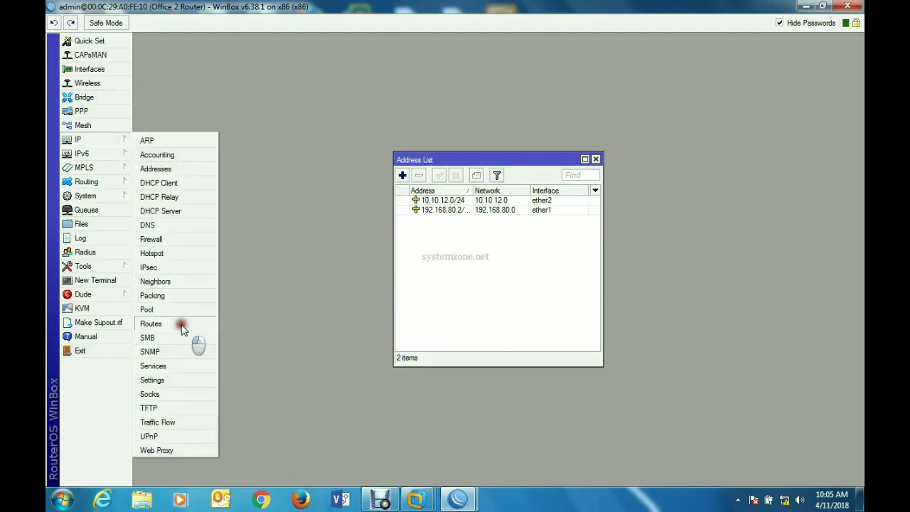
pyautogui.click(288, 182)
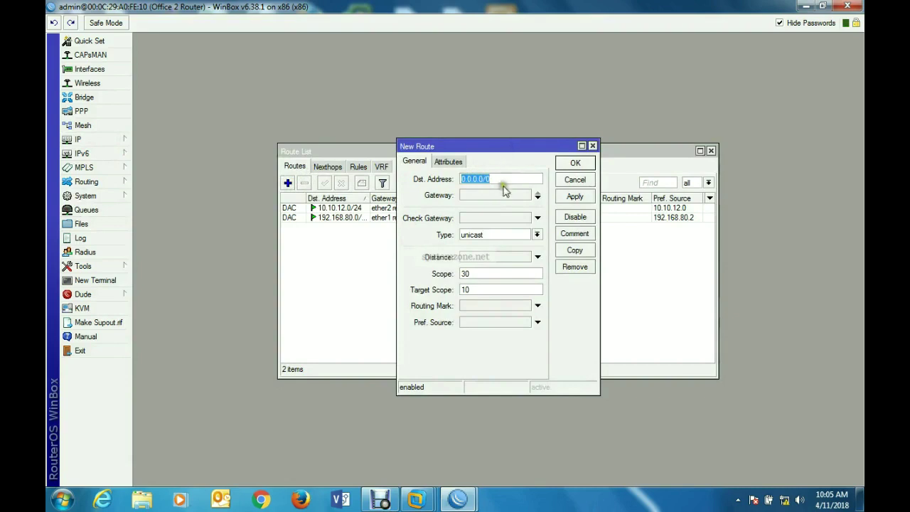
pyautogui.click(498, 195)
pyautogui.click(482, 195)
pyautogui.doubleClick(483, 195)
pyautogui.write('192.168.80.1')
pyautogui.click(827, 197)
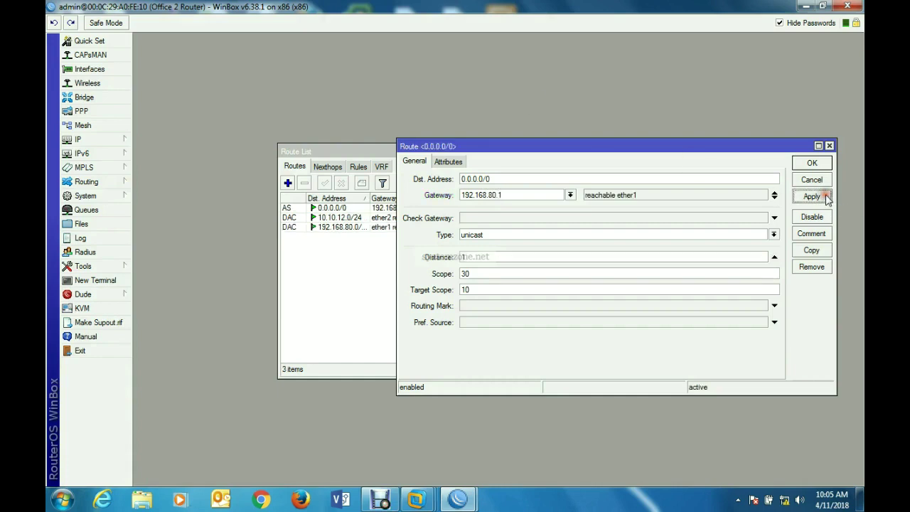
pyautogui.click(811, 163)
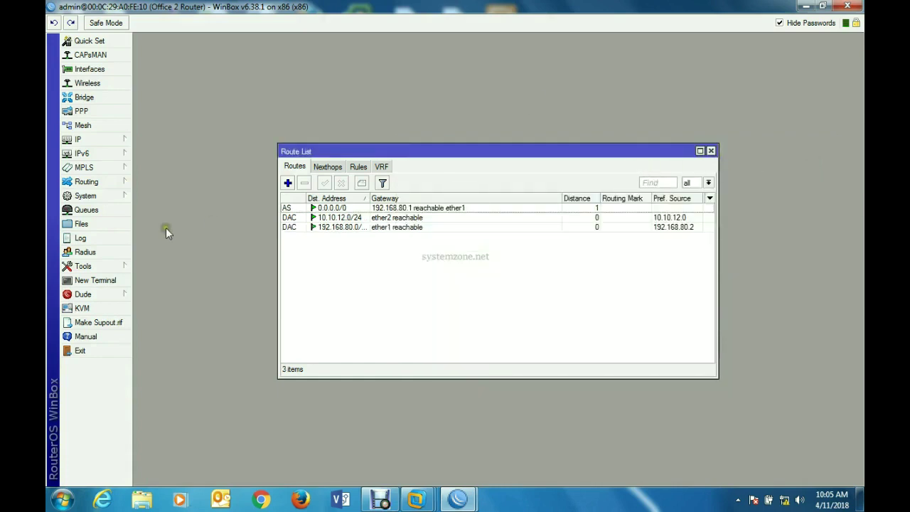
# - Ping google.com from the Office 2 router's terminal and confirm 3 of 3 replies
pyautogui.click(106, 279)
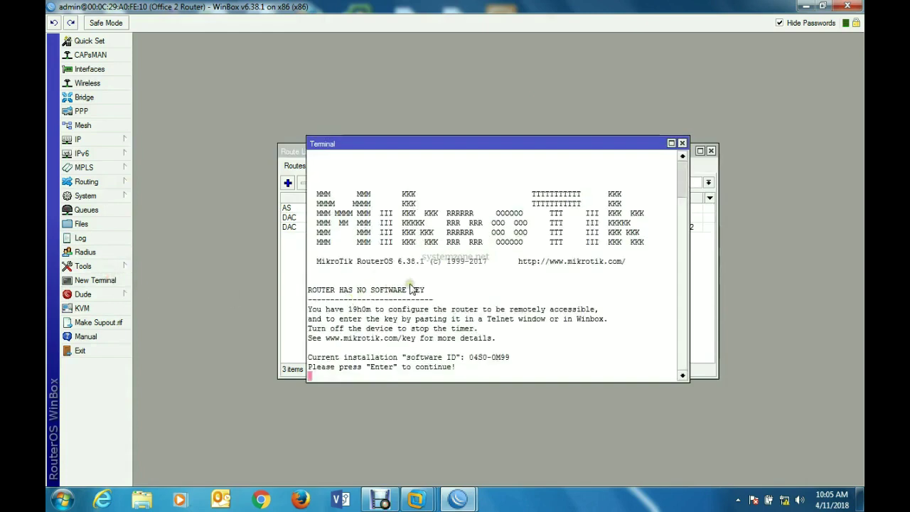
pyautogui.press('Return')
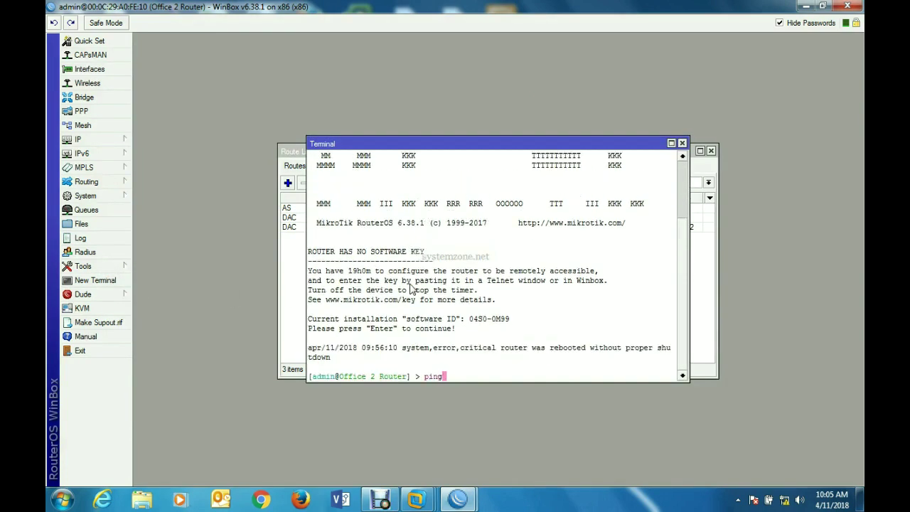
pyautogui.write('ping google.com')
pyautogui.press('Return')
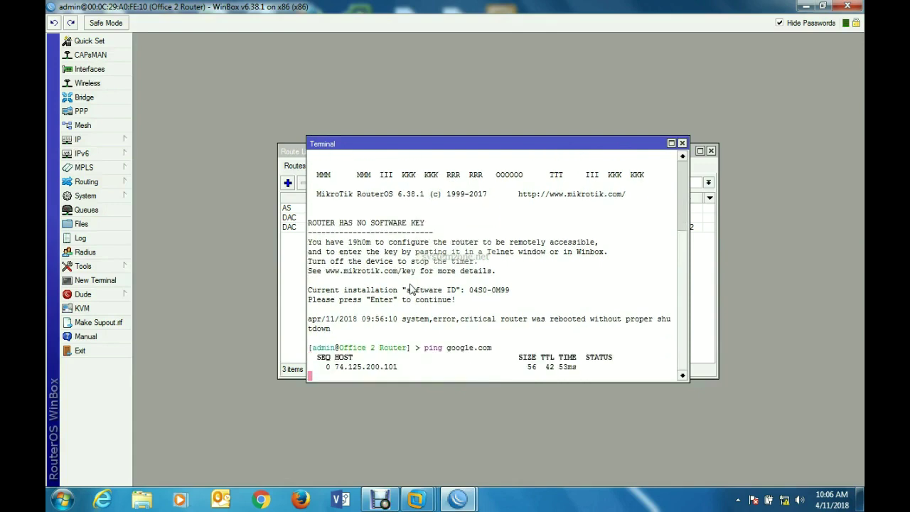
pyautogui.hotkey('ctrl', 'c')
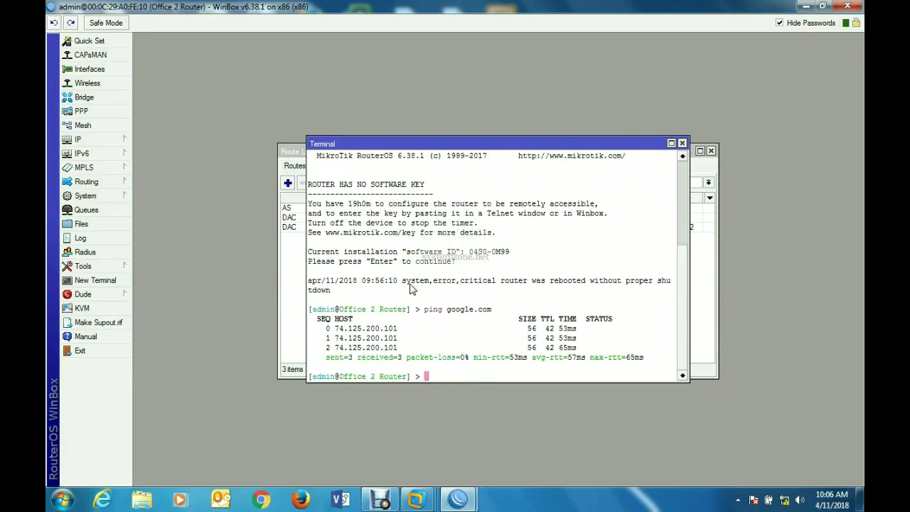
pyautogui.click(682, 145)
# - Move the Route List window aside and close it
pyautogui.moveTo(571, 151); pyautogui.dragTo(545, 109)
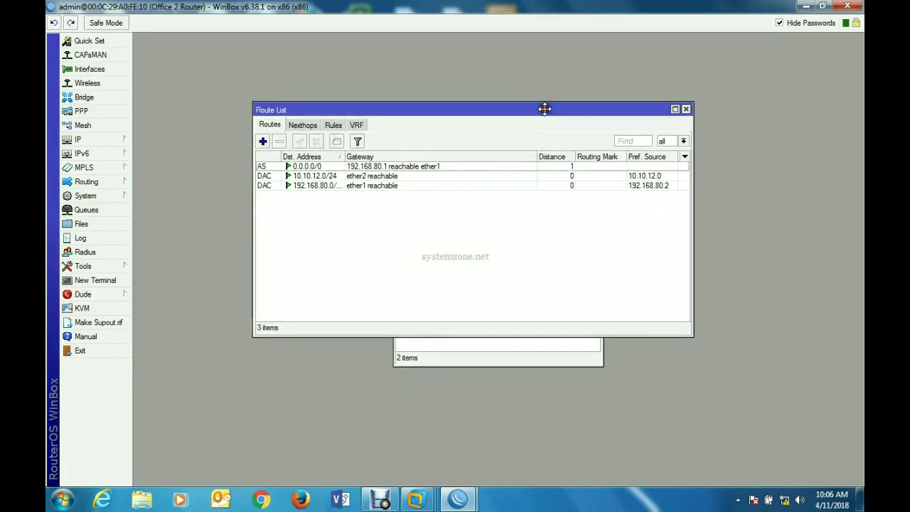
pyautogui.click(686, 109)
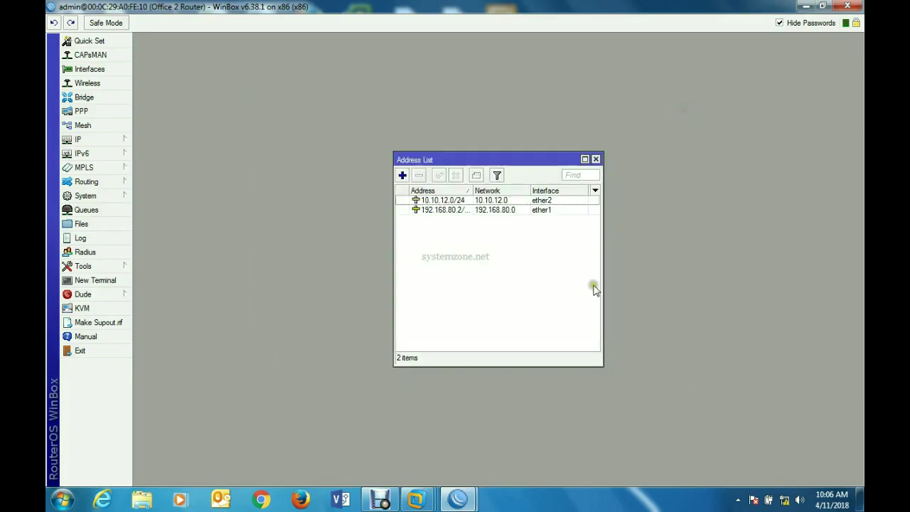
pyautogui.moveTo(420, 498)
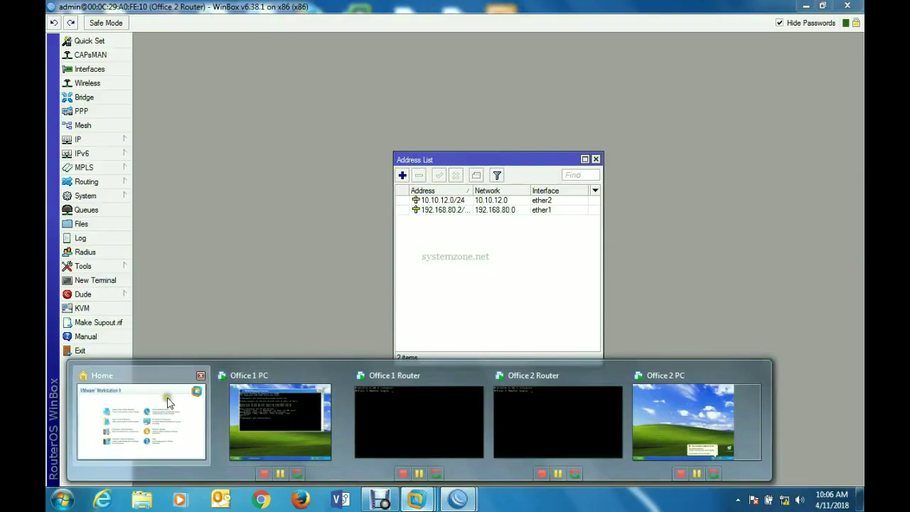
# - On the Office 2 PC VM, open the Local Area Connection's properties from Network Connections
pyautogui.click(168, 398)
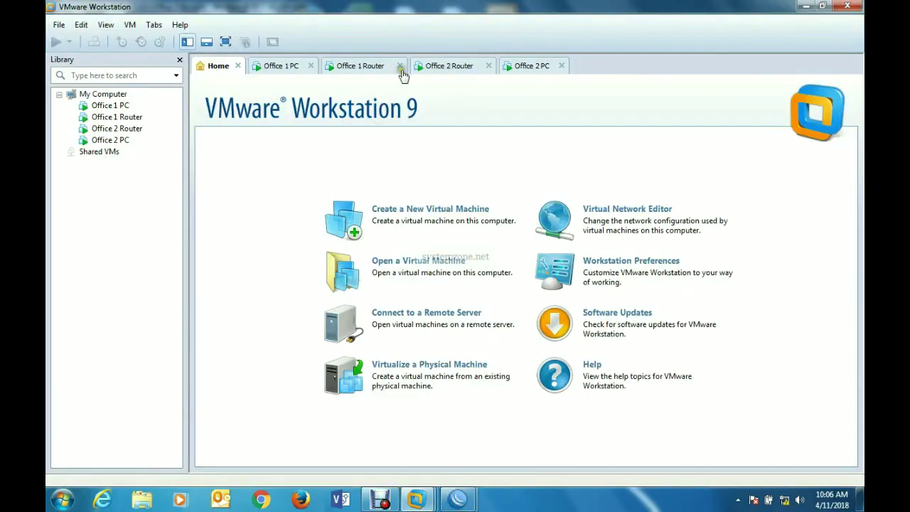
pyautogui.click(535, 70)
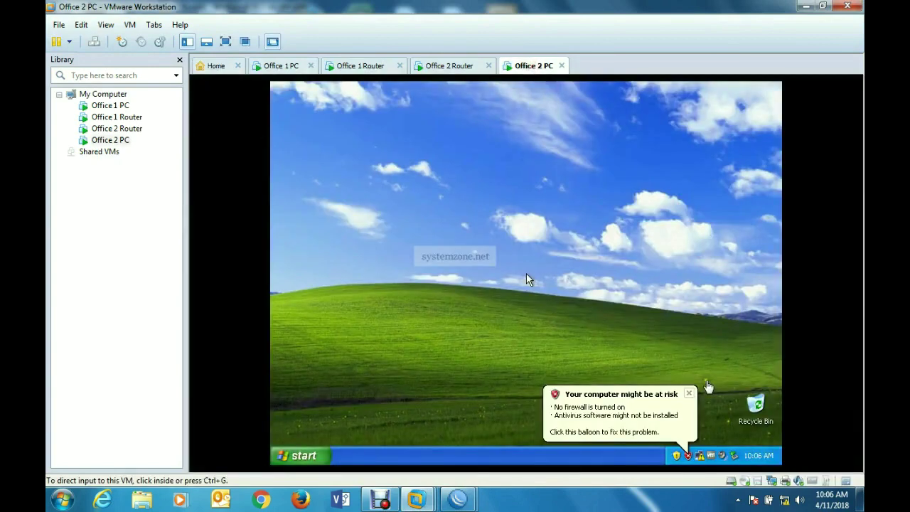
pyautogui.click(687, 395)
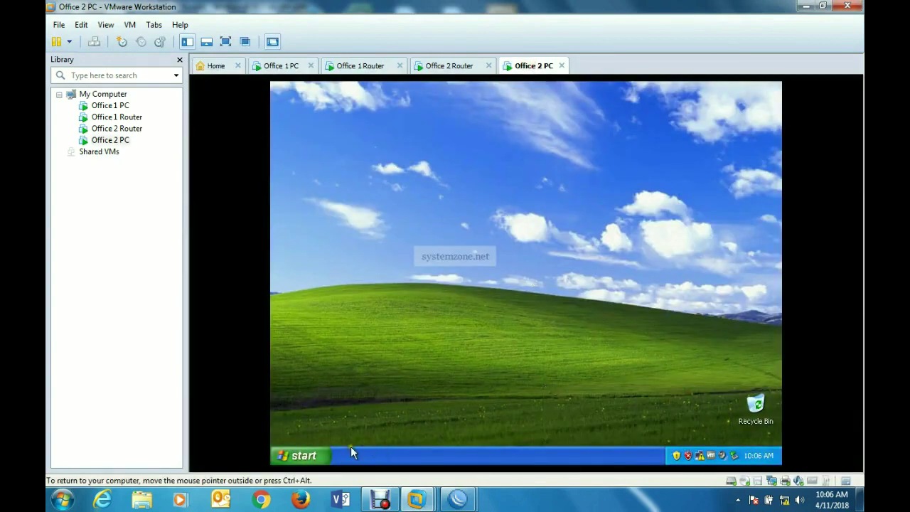
pyautogui.click(308, 458)
pyautogui.moveTo(502, 325)
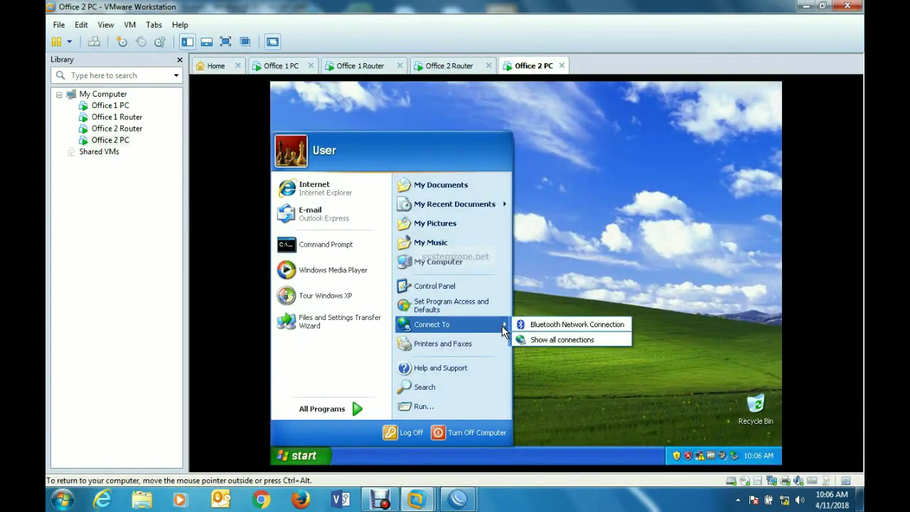
pyautogui.click(557, 340)
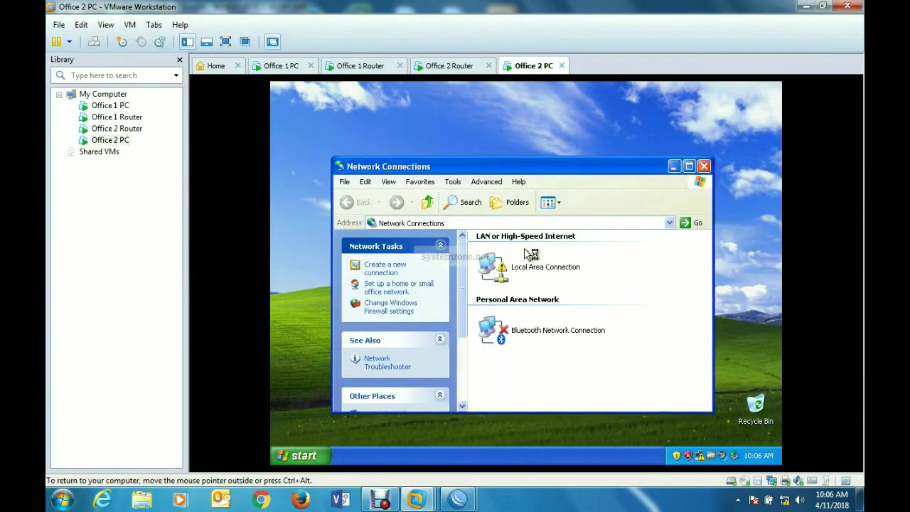
pyautogui.doubleClick(524, 274)
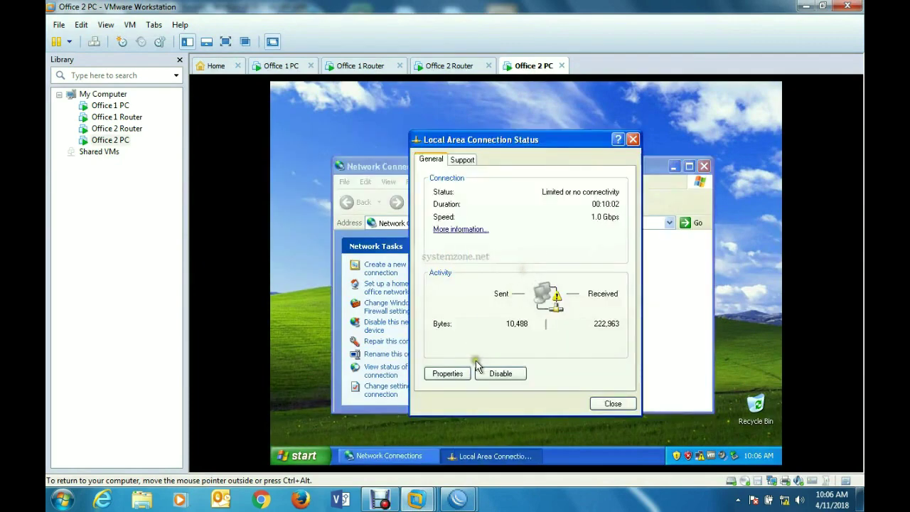
pyautogui.click(448, 373)
pyautogui.scroll(-1, 460, 278)
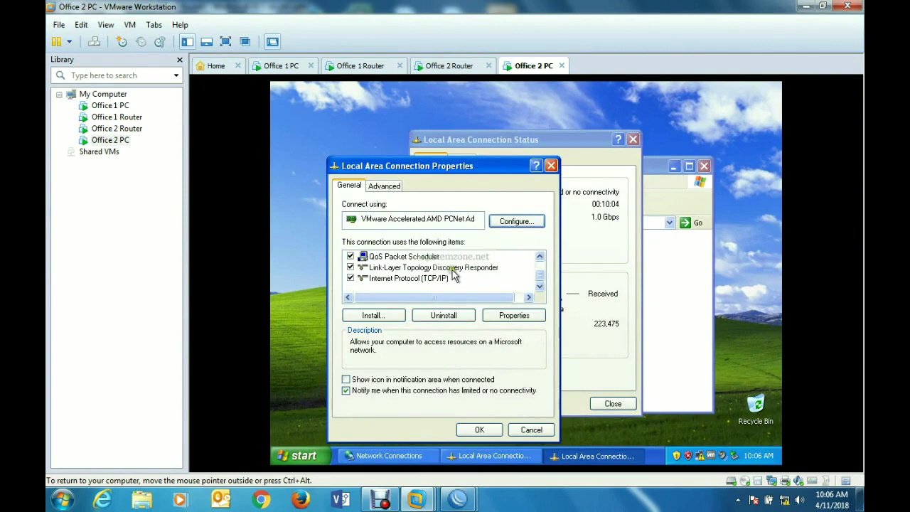
# - Set static TCP/IP: IP 10.10.12.2, mask 255.255.255.0, gateway 10.10.12.1, DNS 8.8.8.8
pyautogui.doubleClick(441, 280)
pyautogui.click(432, 254)
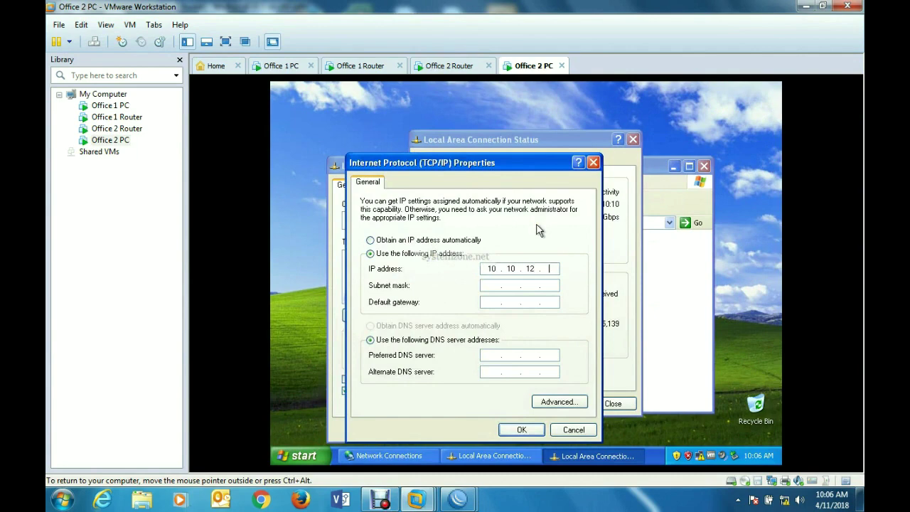
pyautogui.click(492, 285)
pyautogui.write('255 . 255 . 255 . 0')
pyautogui.click(508, 305)
pyautogui.write('10')
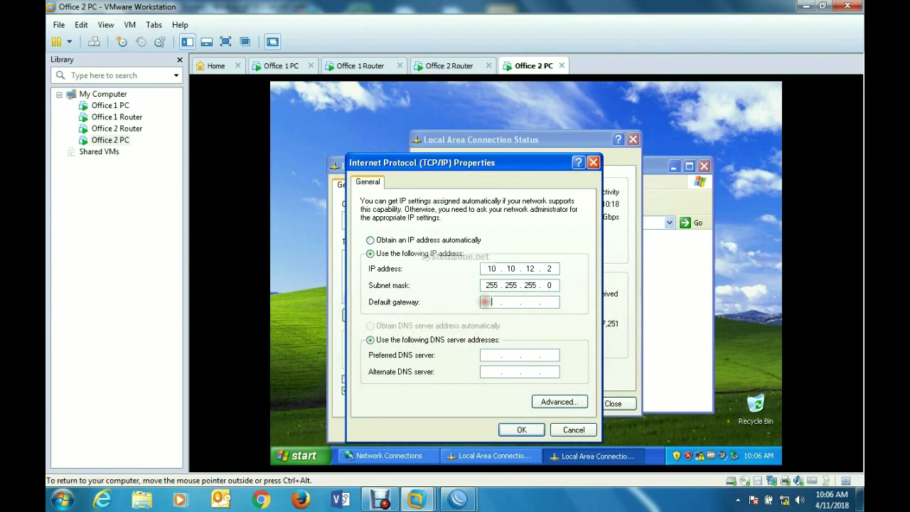
pyautogui.write('10.')
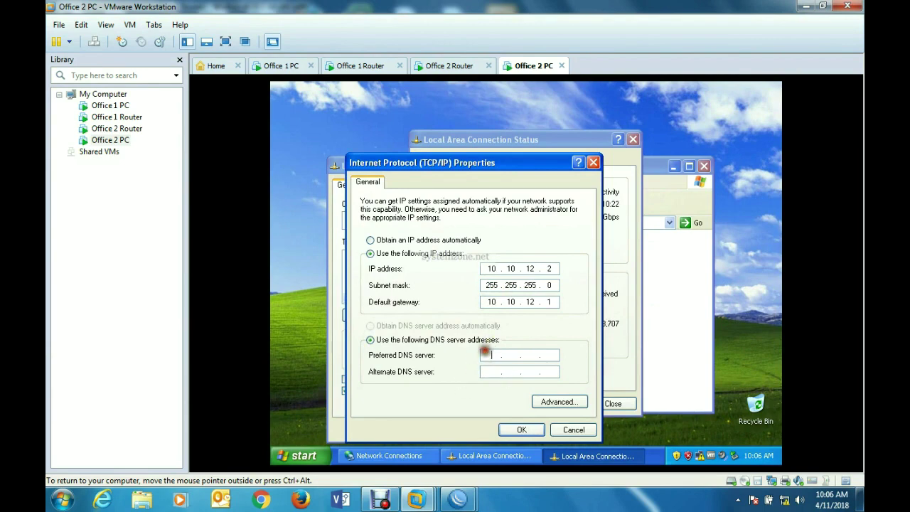
pyautogui.write('8.8.8.8')
pyautogui.click(521, 429)
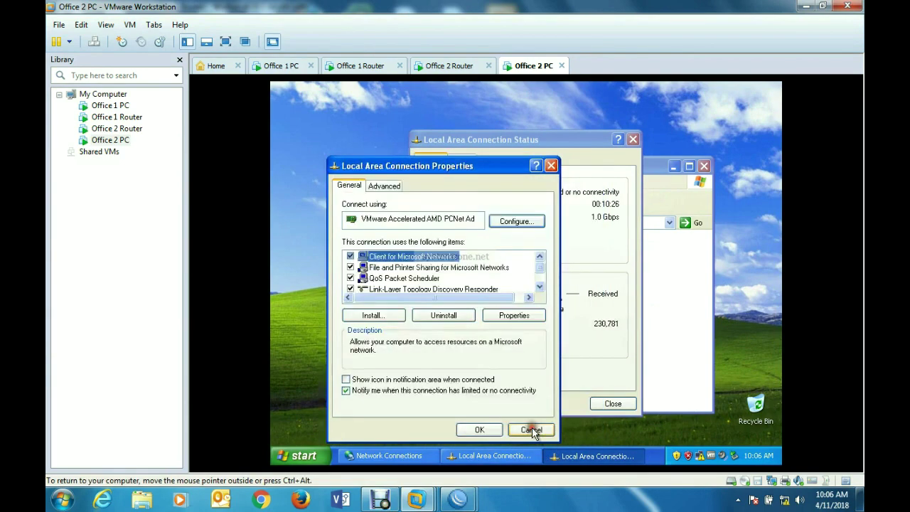
pyautogui.click(478, 430)
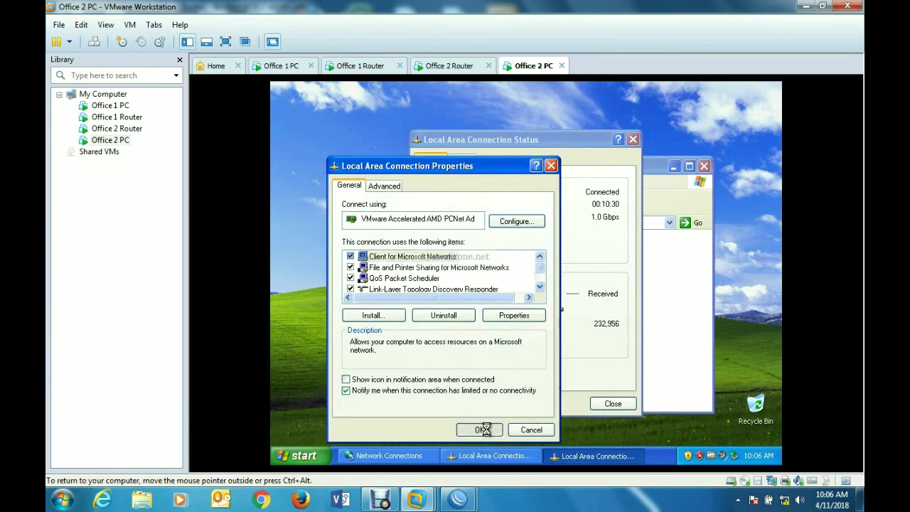
pyautogui.click(609, 403)
# - Open a command prompt and ping google.com, which fails to resolve the host
pyautogui.click(703, 166)
pyautogui.press('super+r')
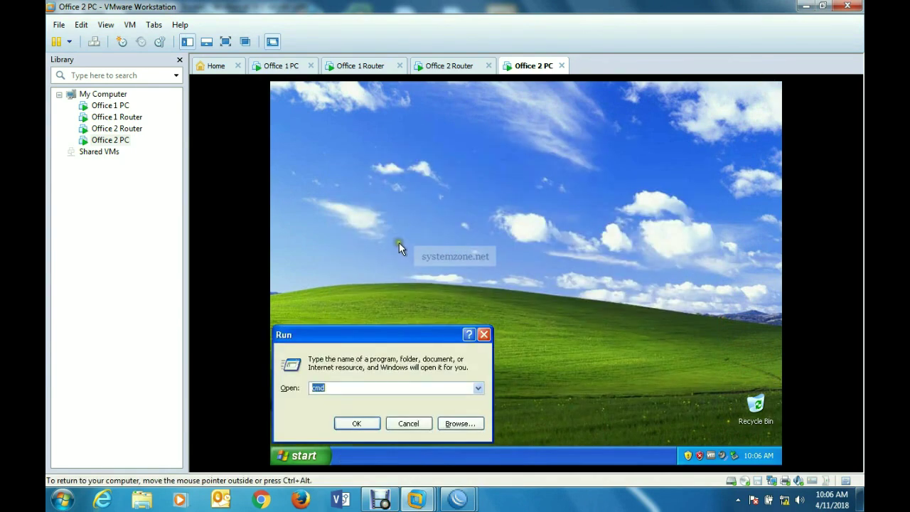
pyautogui.press('Return')
pyautogui.write('p')
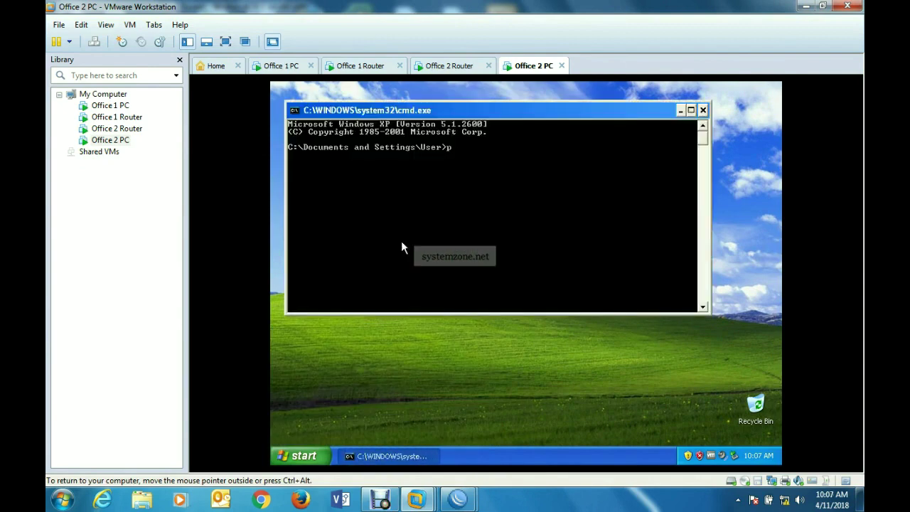
pyautogui.write('ing google.com')
pyautogui.press('Return')
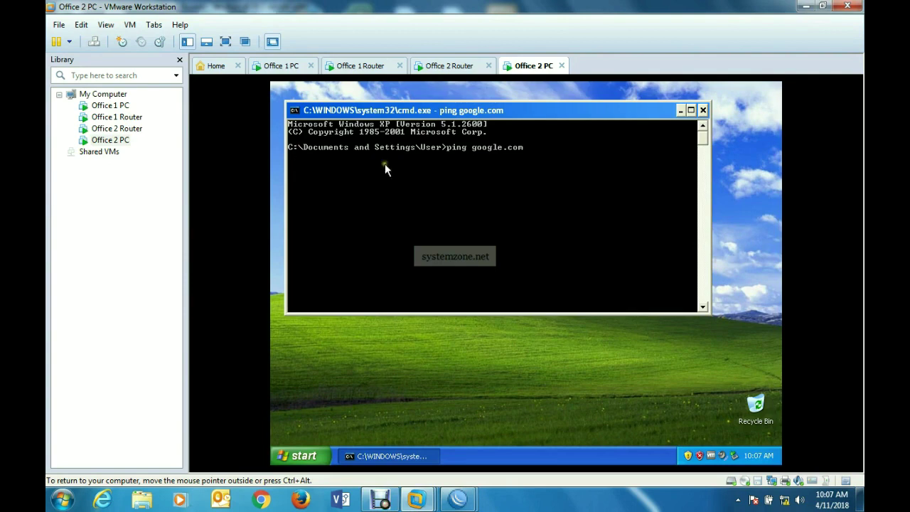
# - Ping gateway 10.10.12.1 and stop it with Ctrl+C after no replies
pyautogui.moveTo(389, 114)
pyautogui.mouseDown()
pyautogui.moveTo(400, 128)
pyautogui.moveTo(391, 127)
pyautogui.mouseUp()
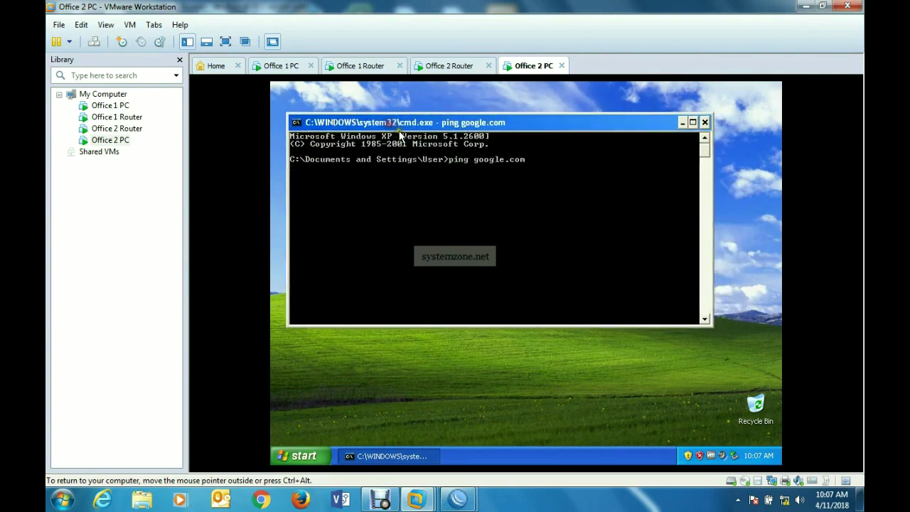
pyautogui.click(305, 456)
pyautogui.click(511, 267)
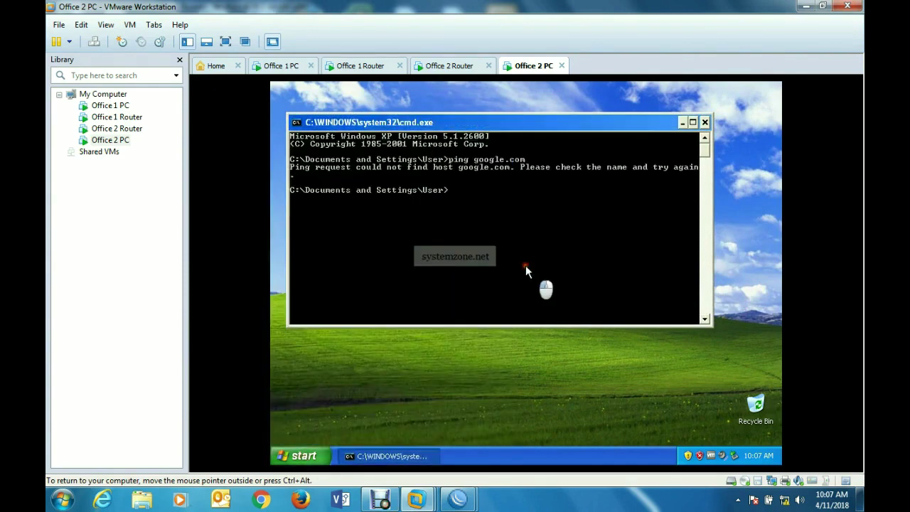
pyautogui.write('ping 10.10.12.1')
pyautogui.press('Return')
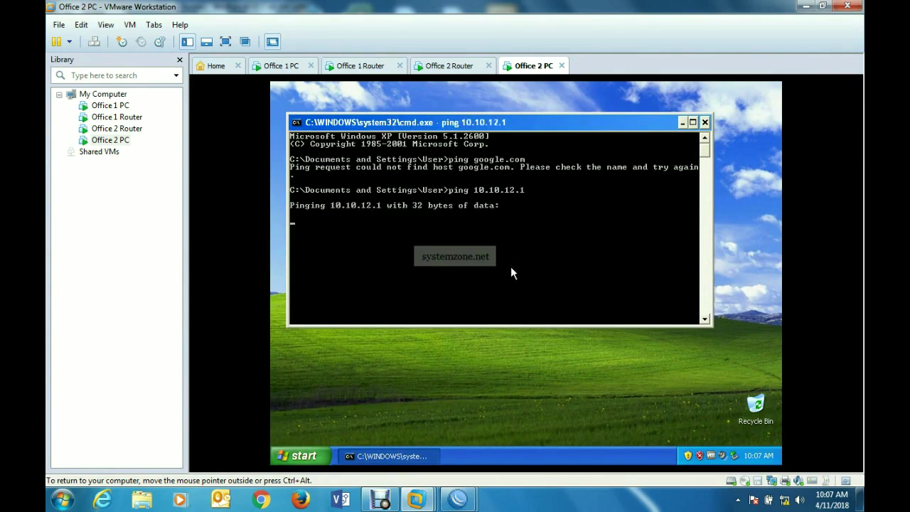
pyautogui.hotkey('ctrl', 'c')
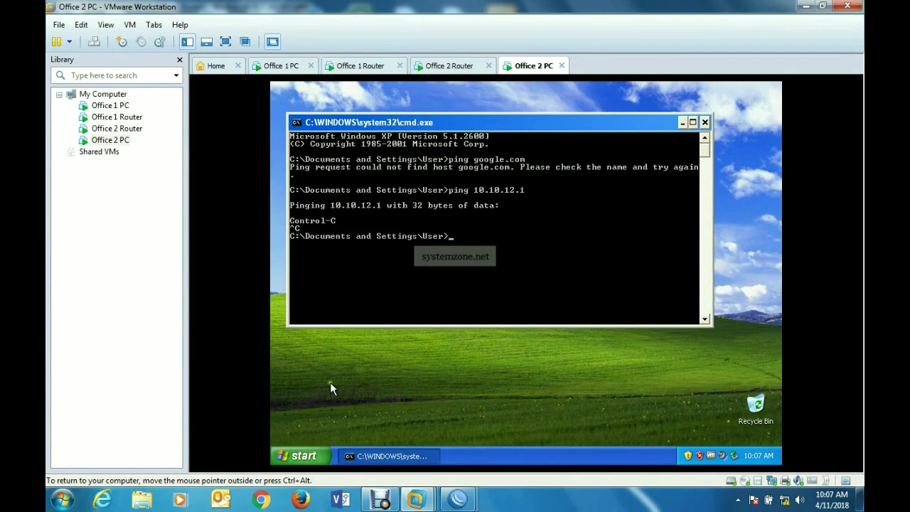
# - Open Local Area Connection Status and check its details: IP 10.10.12.2, gateway 10.10.12.1
pyautogui.click(298, 450)
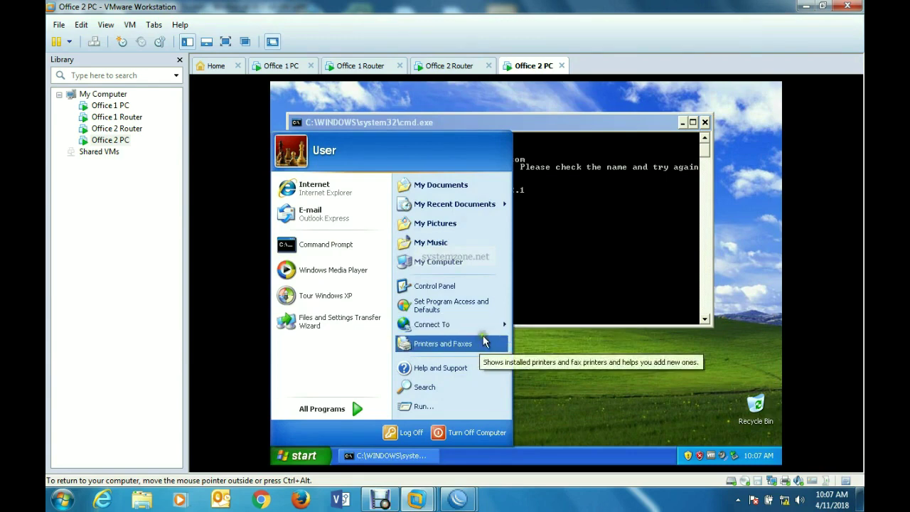
pyautogui.moveTo(493, 328)
pyautogui.click(562, 345)
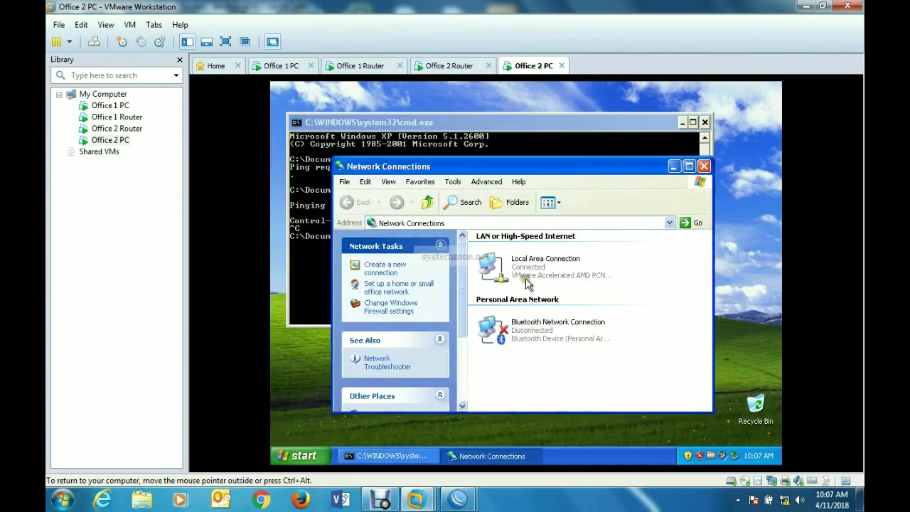
pyautogui.doubleClick(528, 281)
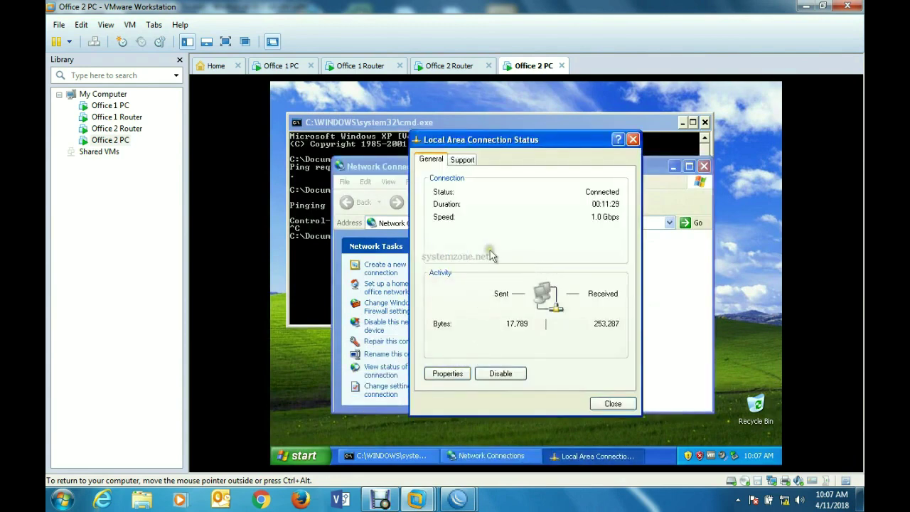
pyautogui.click(466, 160)
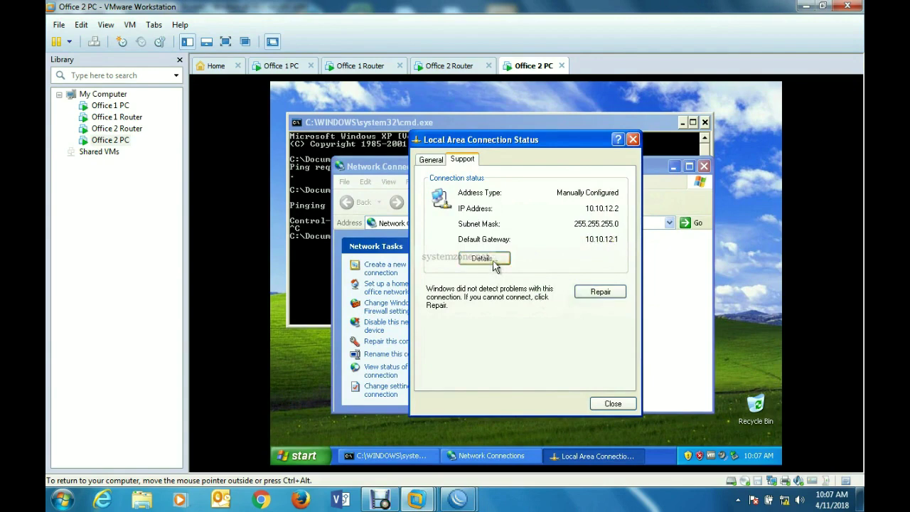
pyautogui.click(613, 403)
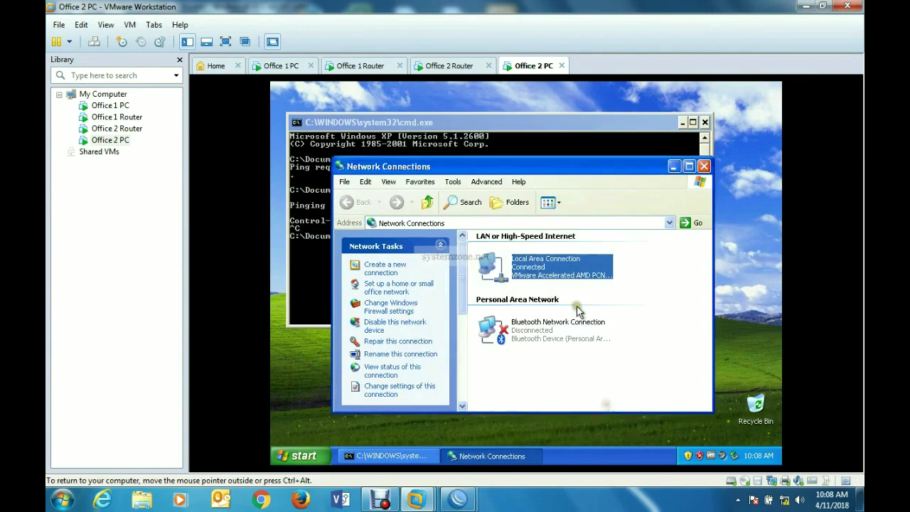
# - Reopen the LAN connection's TCP/IP properties to review them and confirm unchanged
pyautogui.doubleClick(544, 269)
pyautogui.click(462, 378)
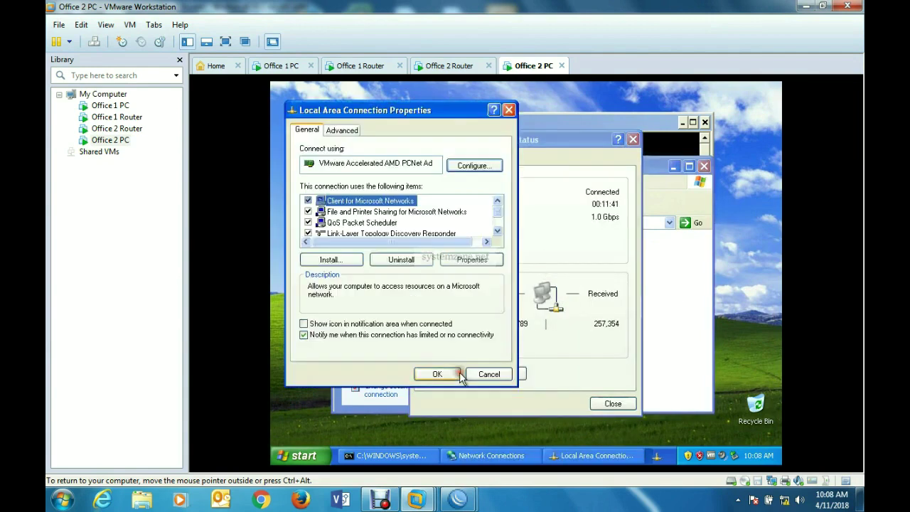
pyautogui.scroll(-1, 453, 224)
pyautogui.doubleClick(402, 224)
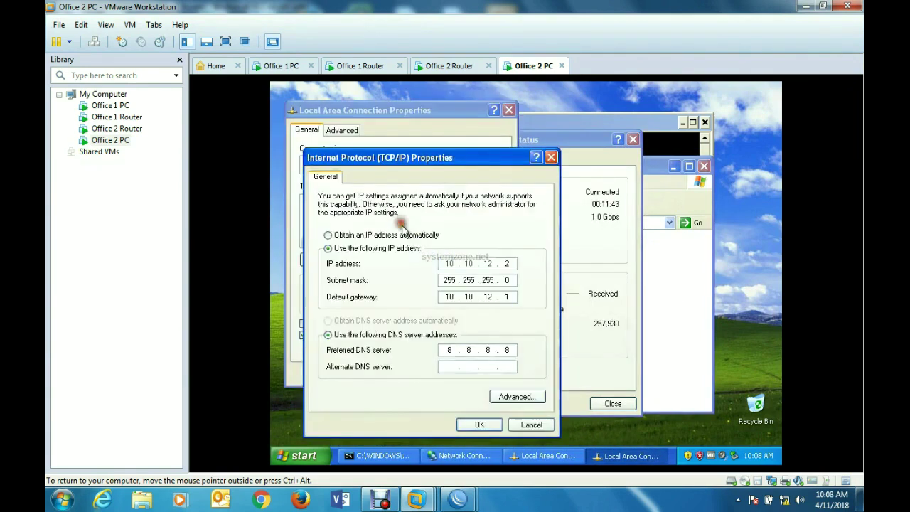
pyautogui.click(479, 425)
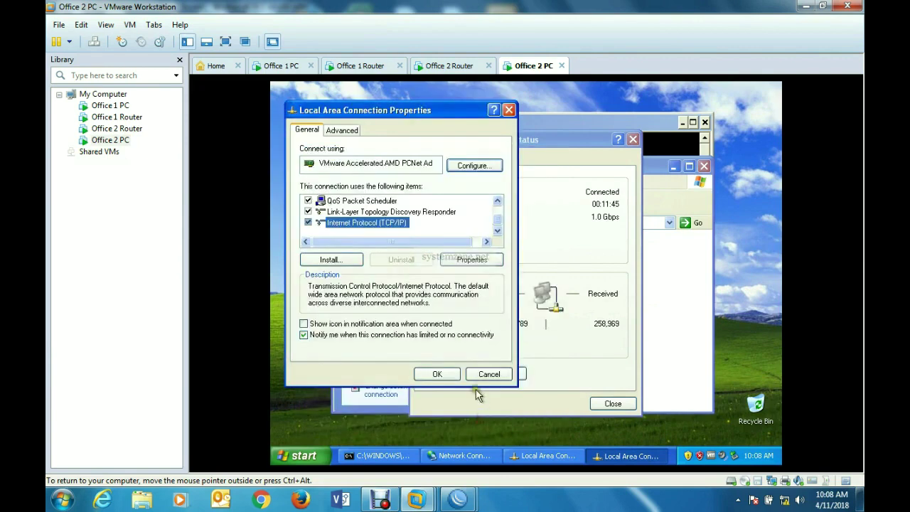
pyautogui.click(439, 374)
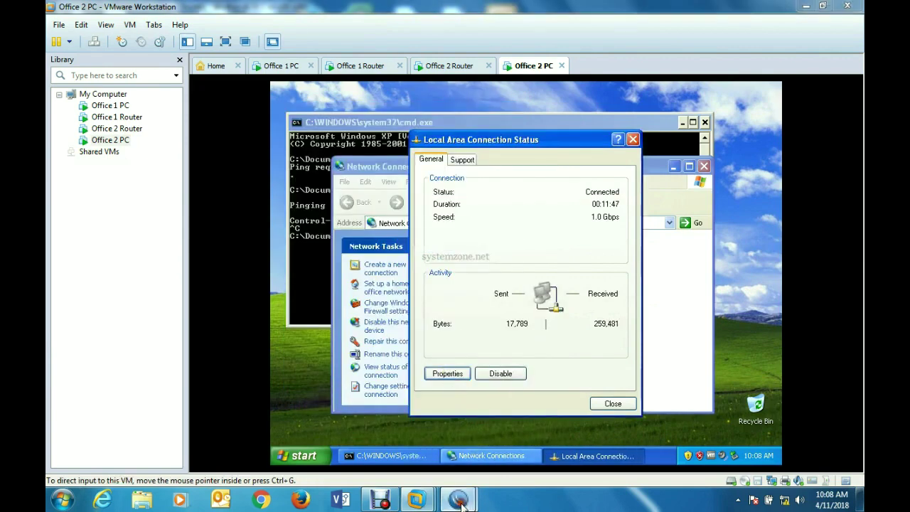
# - Change the Office 2 Router's ether2 address from 10.10.12.0/24 to 10.10.12.1/24
pyautogui.moveTo(459, 500)
pyautogui.click(505, 419)
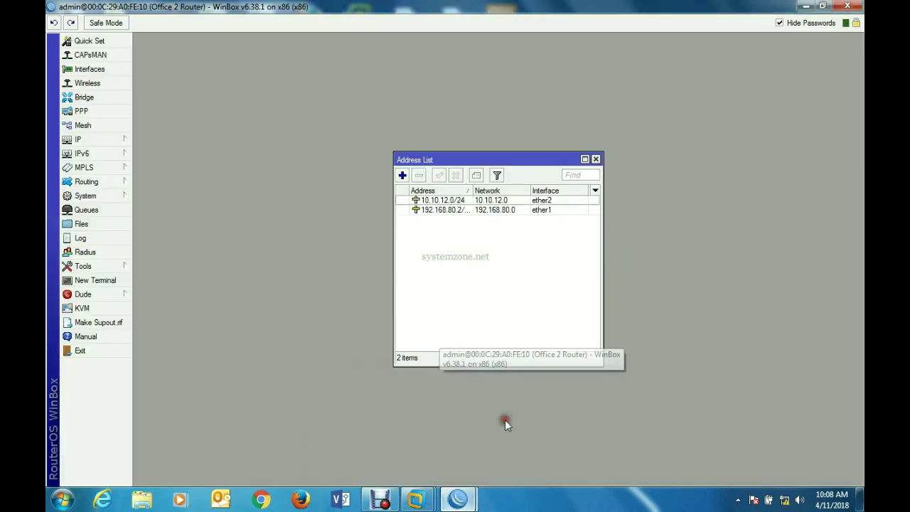
pyautogui.click(459, 202)
pyautogui.doubleClick(459, 202)
pyautogui.click(487, 206)
pyautogui.press('BackSpace')
pyautogui.write('10.10.12.1/24')
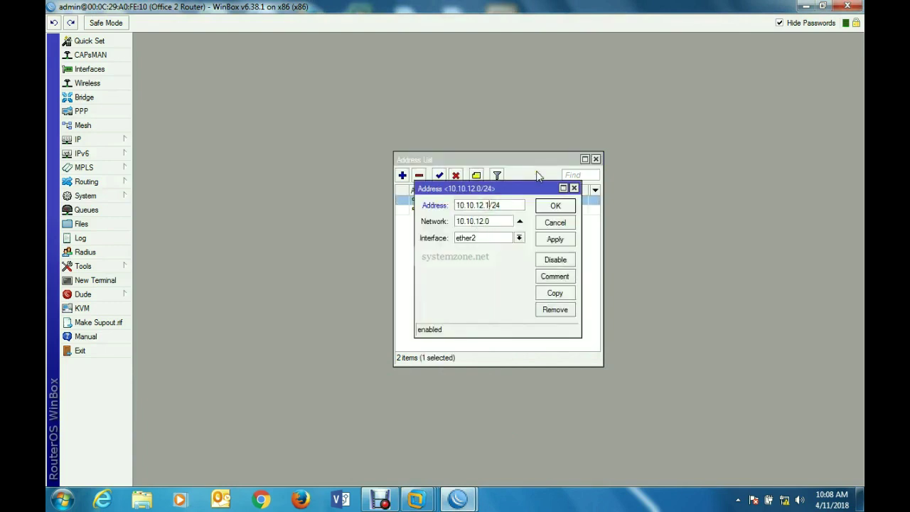
pyautogui.click(556, 239)
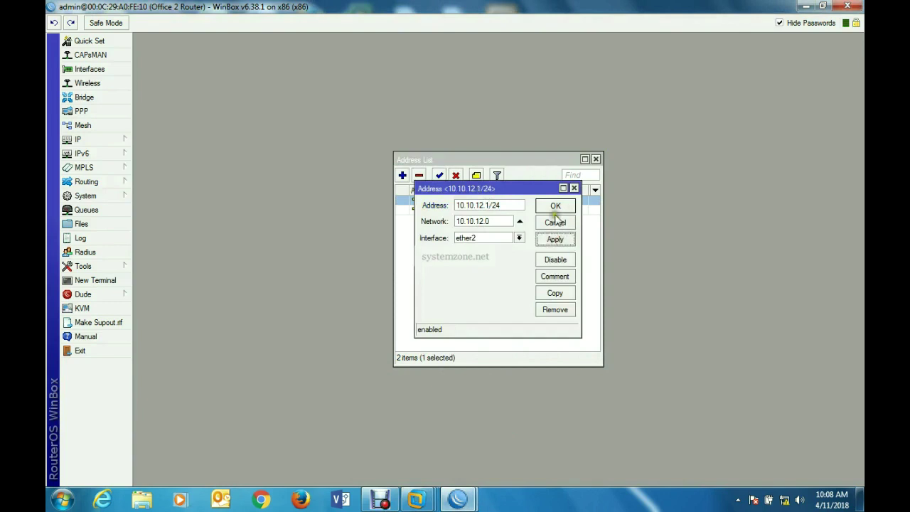
pyautogui.click(556, 206)
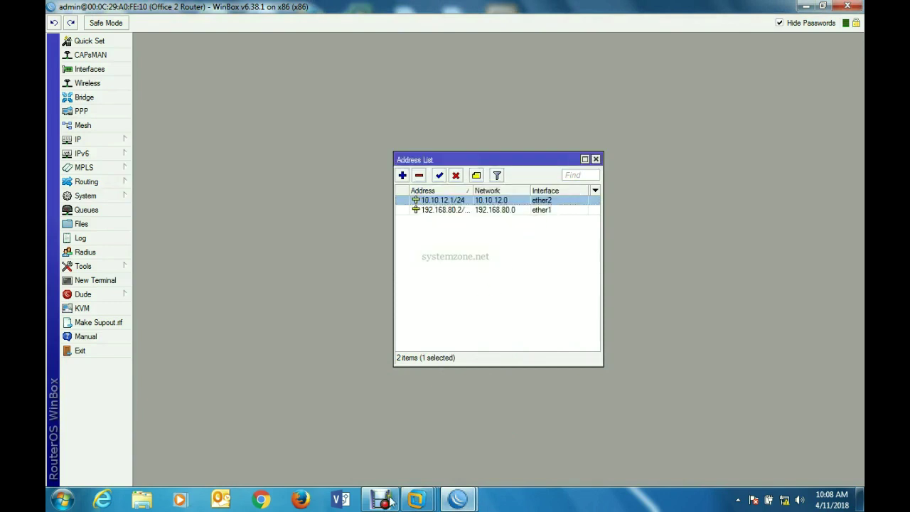
pyautogui.click(416, 500)
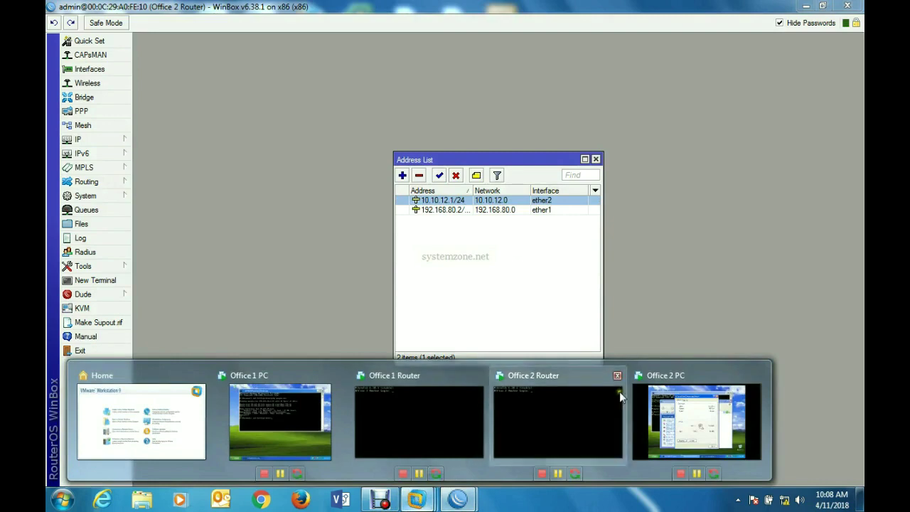
# - Close the network windows and re-ping 10.10.12.1 from cmd, getting two replies
pyautogui.click(688, 411)
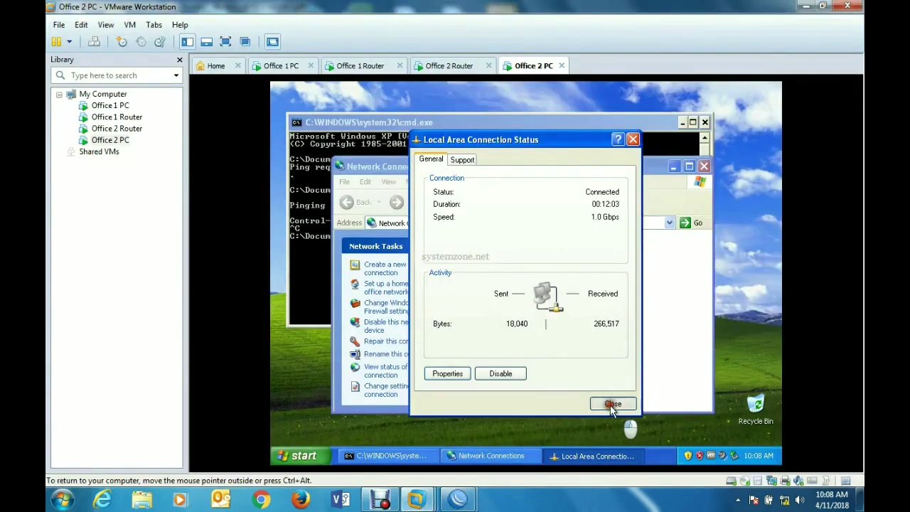
pyautogui.click(612, 402)
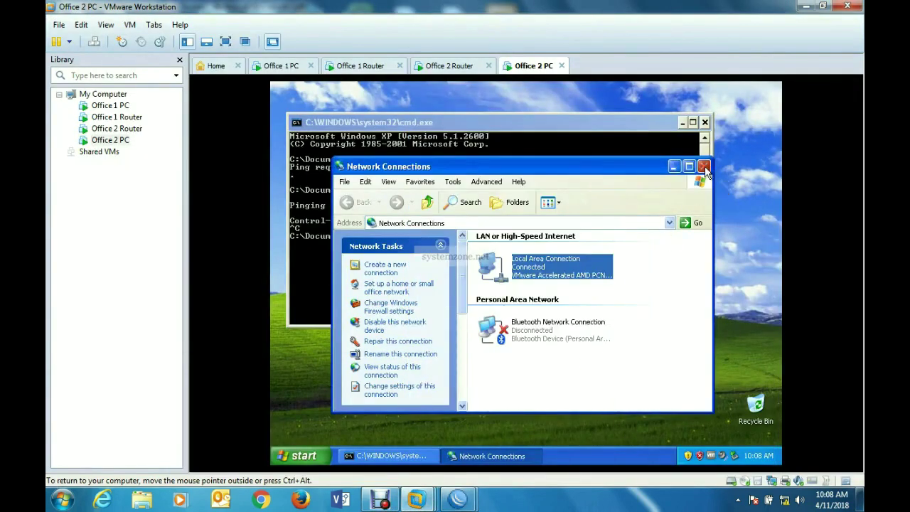
pyautogui.click(704, 165)
pyautogui.press('Up')
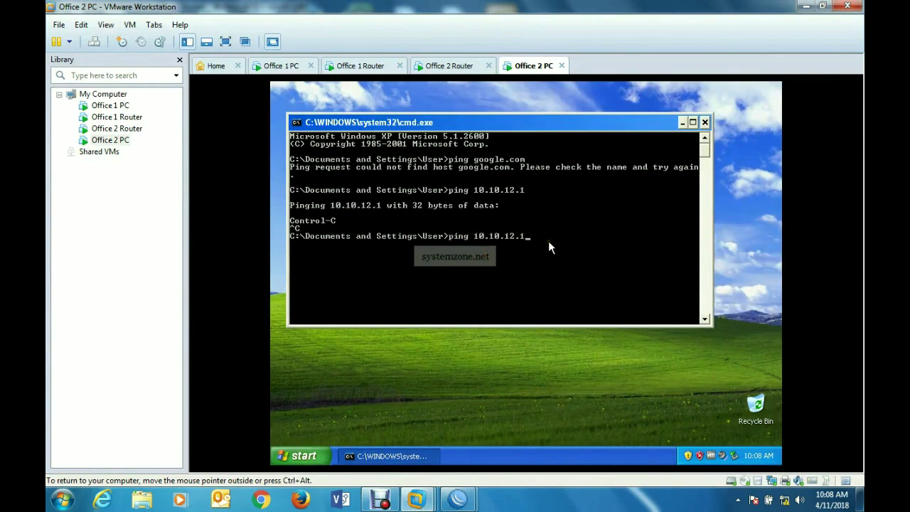
pyautogui.press('Return')
pyautogui.hotkey('ctrl', 'c')
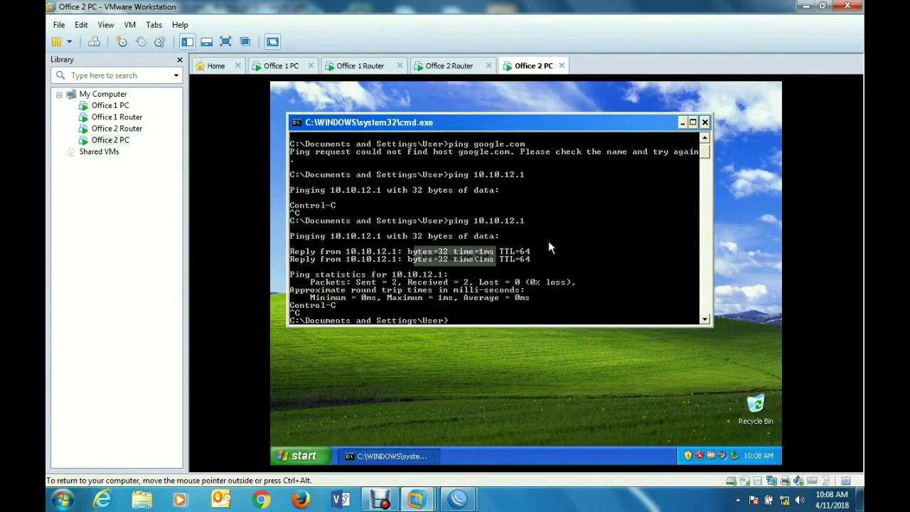
pyautogui.press('Up')
pyautogui.press('Up')
# - Ping google.com to get 3 of 3 replies with 0% loss, then minimize VMware
pyautogui.press('Return')
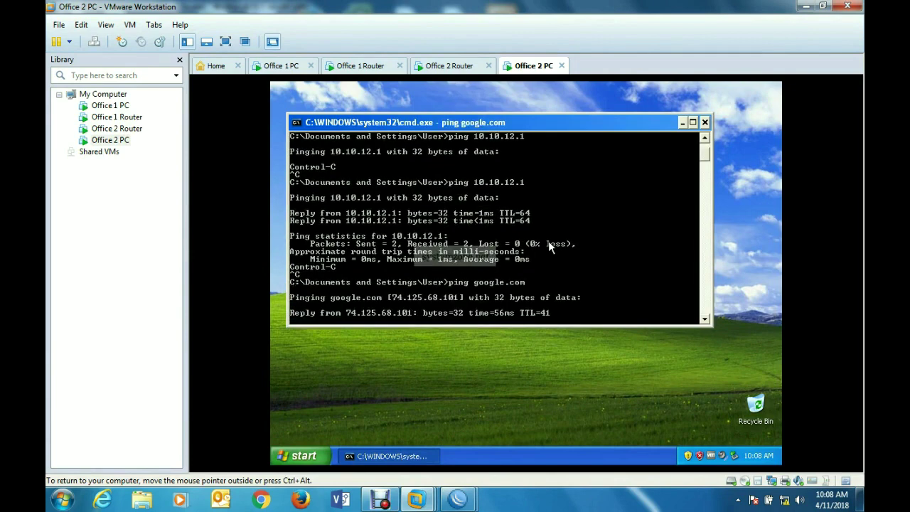
pyautogui.hotkey('ctrl', 'c')
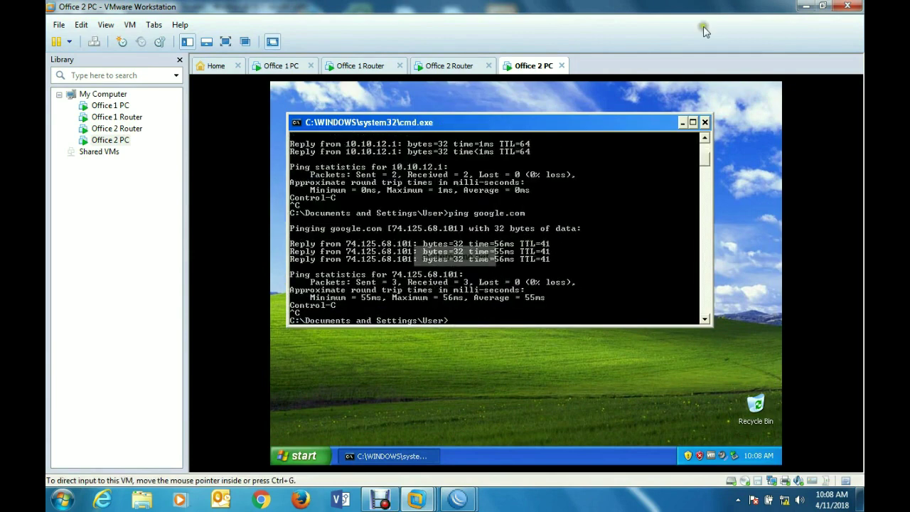
pyautogui.click(804, 7)
# - Open the Office 2 Router's Interface List (ether1, ether2), fit it on screen, and open the add menu
pyautogui.moveTo(455, 501)
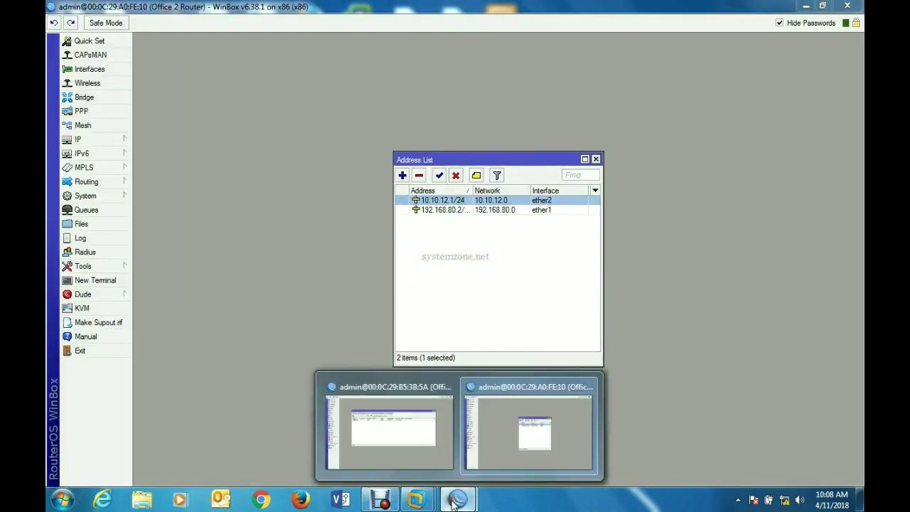
pyautogui.click(514, 415)
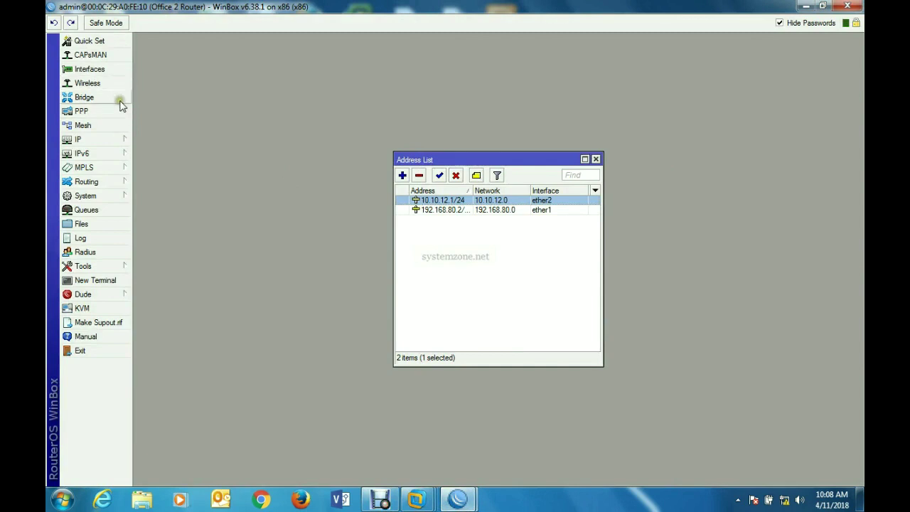
pyautogui.click(109, 69)
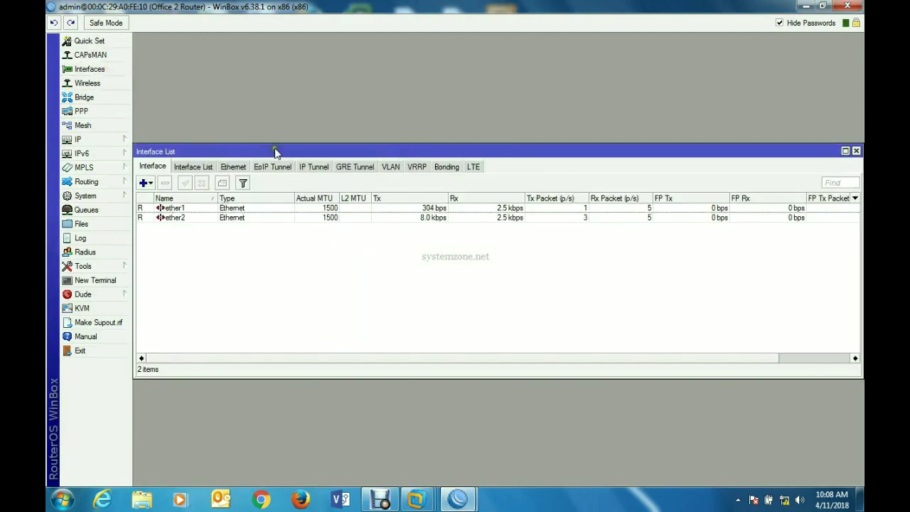
pyautogui.moveTo(274, 150); pyautogui.dragTo(290, 100)
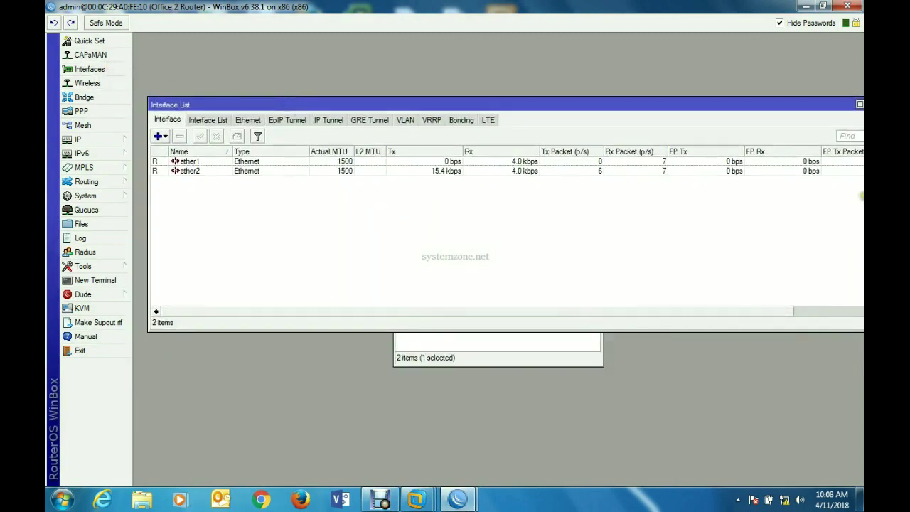
pyautogui.moveTo(800, 107); pyautogui.dragTo(755, 106)
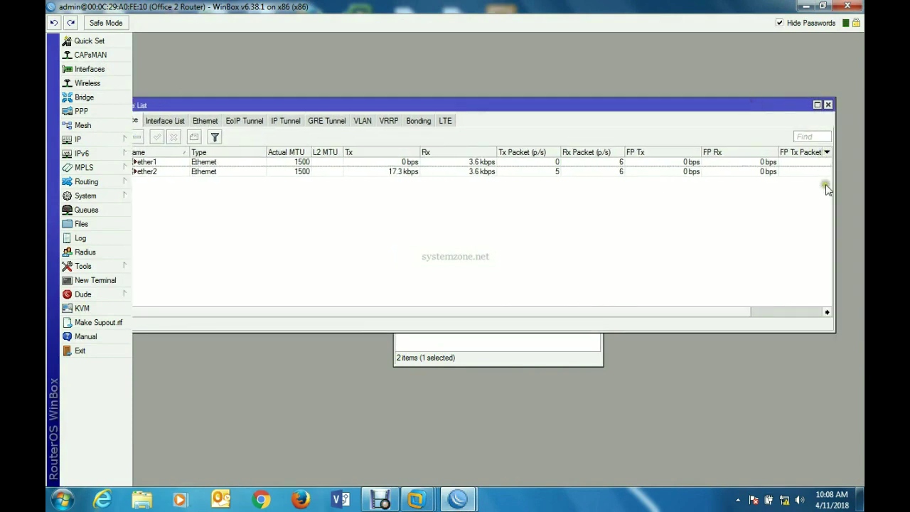
pyautogui.moveTo(834, 188); pyautogui.dragTo(669, 213)
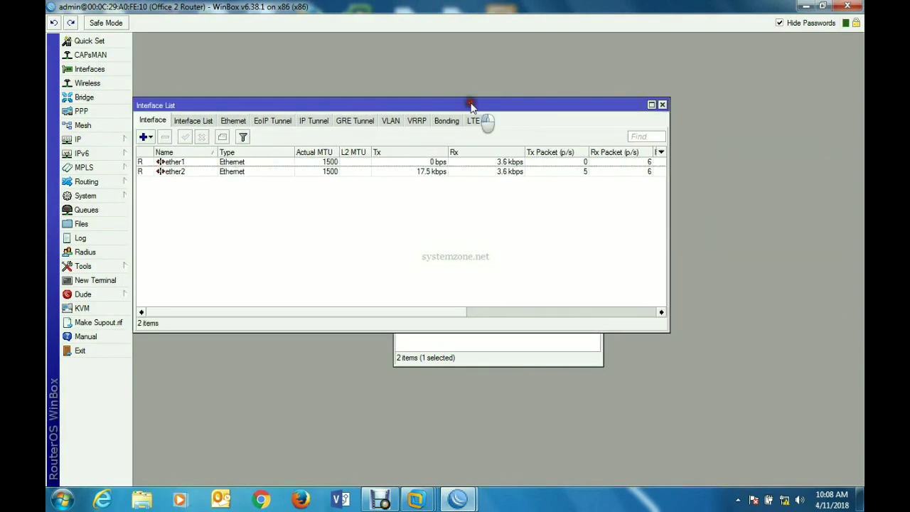
pyautogui.moveTo(472, 106); pyautogui.dragTo(548, 87)
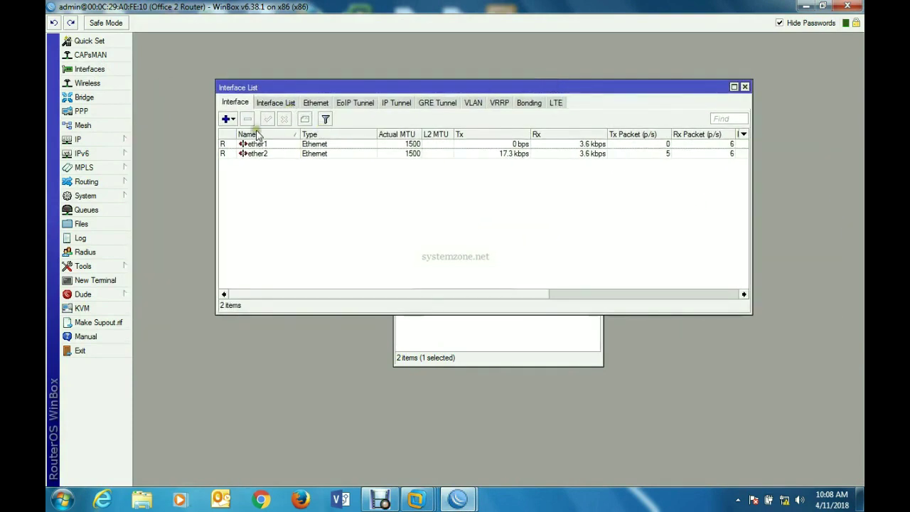
pyautogui.click(227, 120)
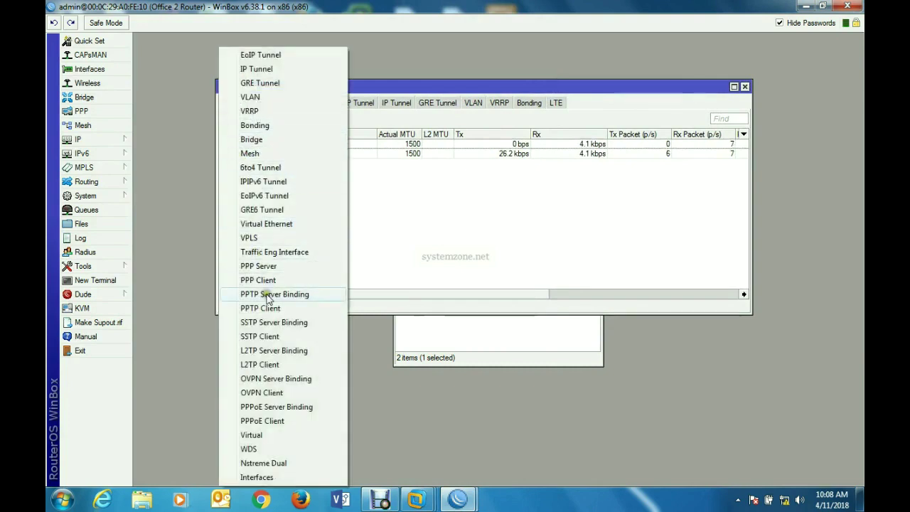
# - Add an OVPN Client interface named ovpn-server and leave Connect To empty on Dial Out
pyautogui.click(263, 393)
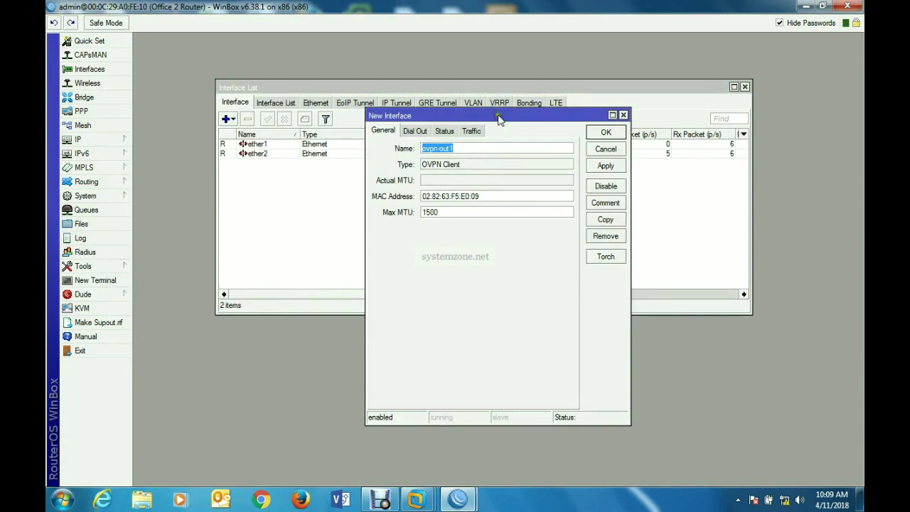
pyautogui.click(462, 148)
pyautogui.press('BackSpace')
pyautogui.press('BackSpace')
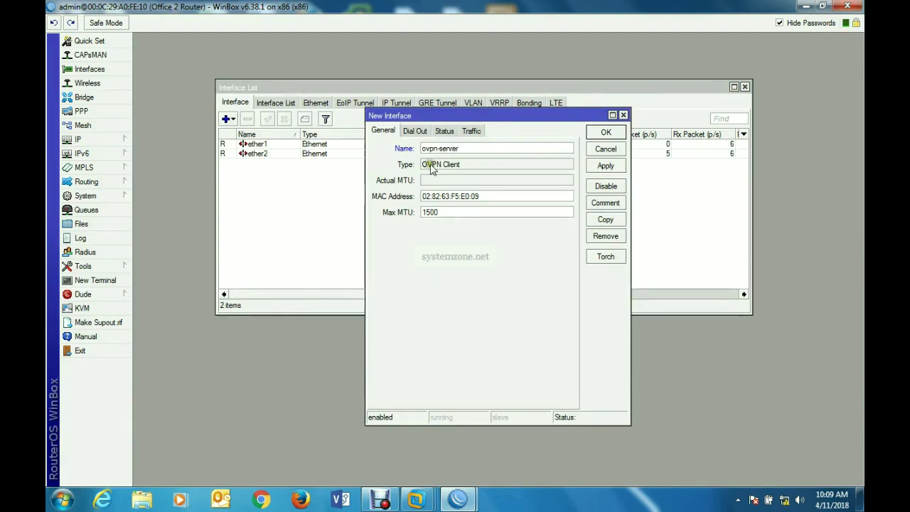
pyautogui.click(418, 132)
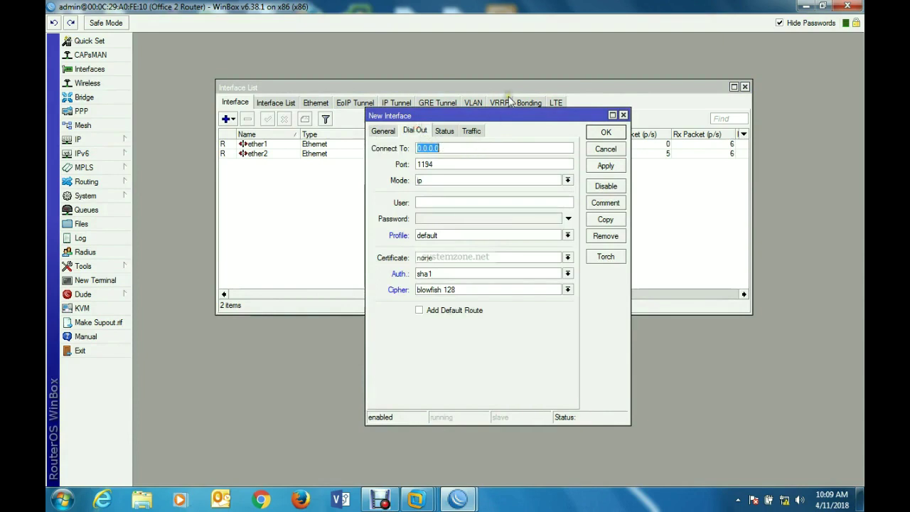
pyautogui.write('1')
pyautogui.press('BackSpace')
# - Ping 192.168.70.2 from the router's terminal, get 2 of 2 replies, then close the terminal
pyautogui.click(93, 280)
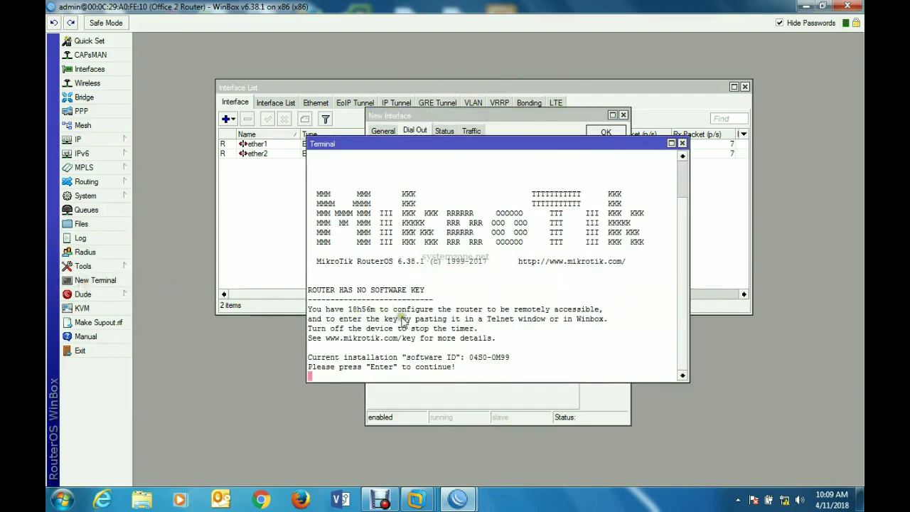
pyautogui.press('Return')
pyautogui.write('ping ')
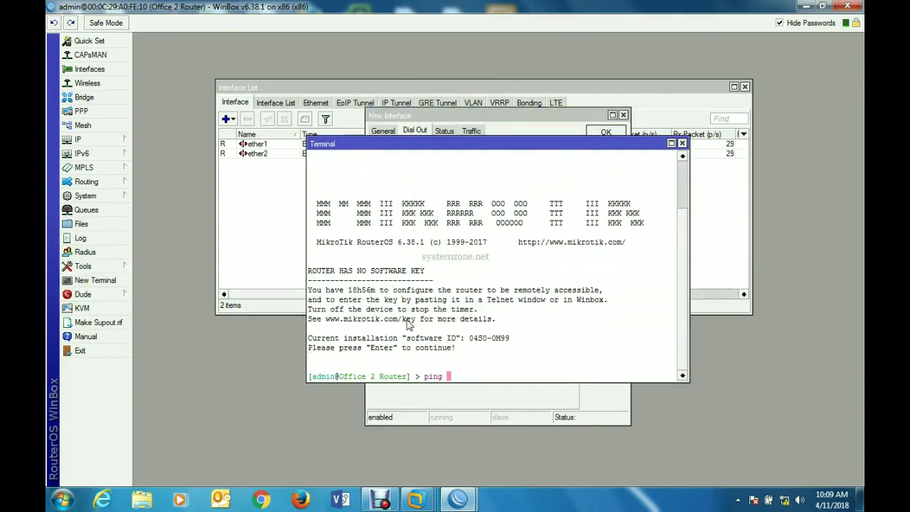
pyautogui.write('192.168.70.2')
pyautogui.press('Return')
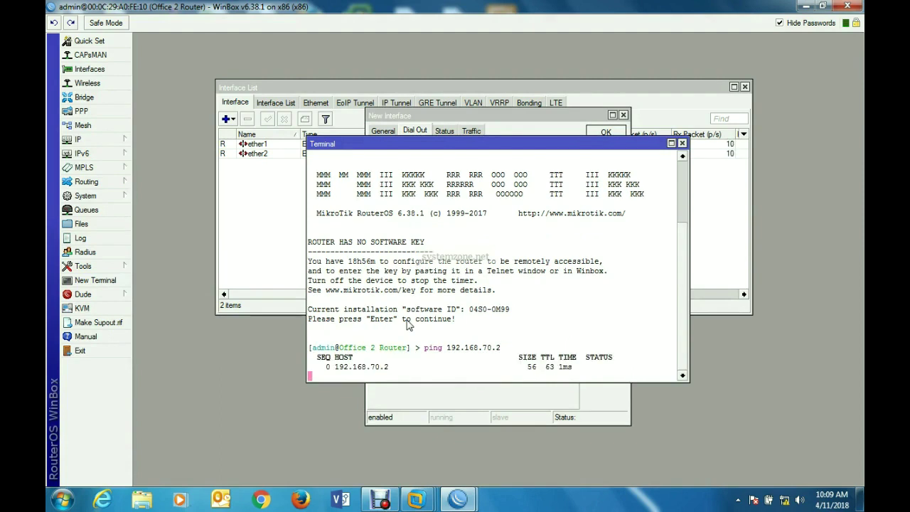
pyautogui.hotkey('ctrl', 'c')
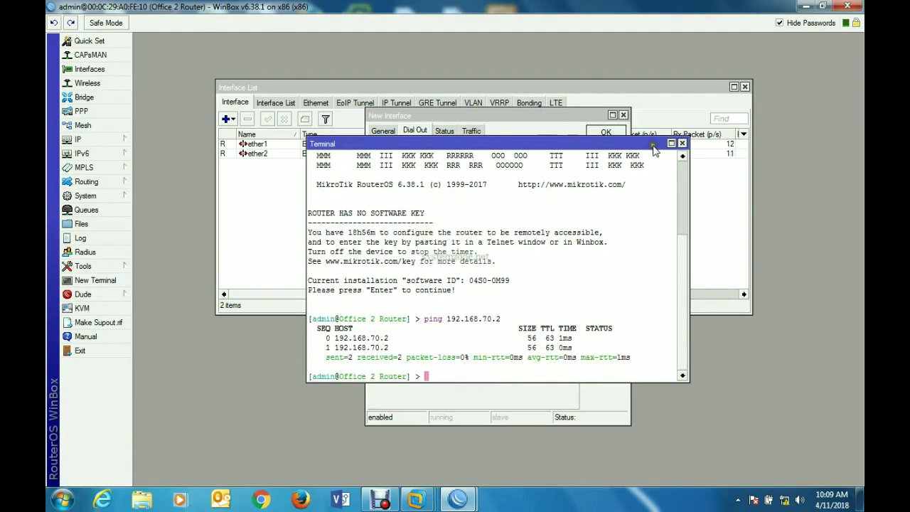
pyautogui.click(680, 144)
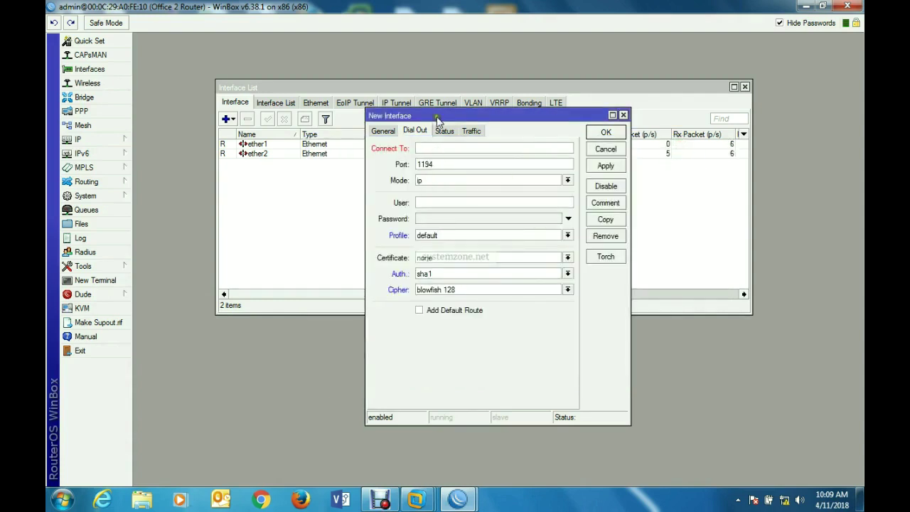
# - Enter the OVPN server address 192.168.70.2 and the connection password
pyautogui.write('192.168.70.2')
pyautogui.click(451, 218)
pyautogui.write('1234')
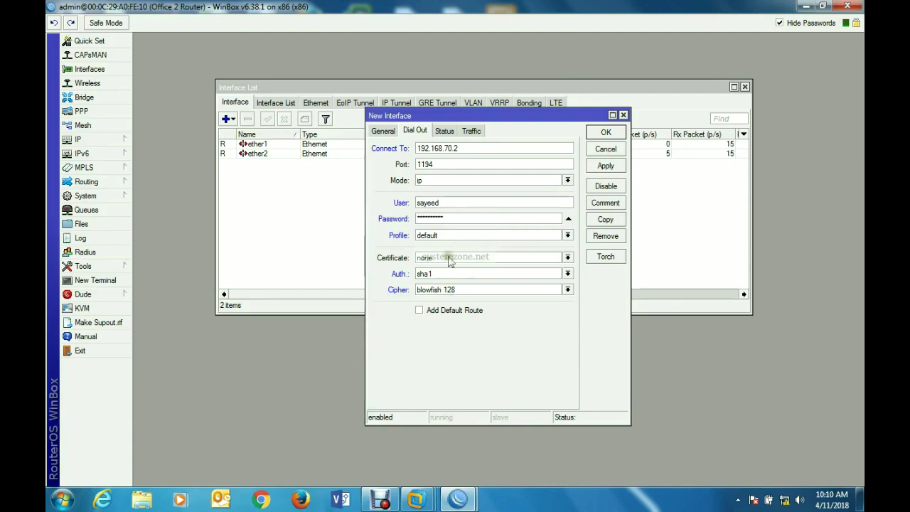
# - Set the cipher to aes 256 and save the client as the ovpn-server interface
pyautogui.click(567, 289)
pyautogui.click(470, 322)
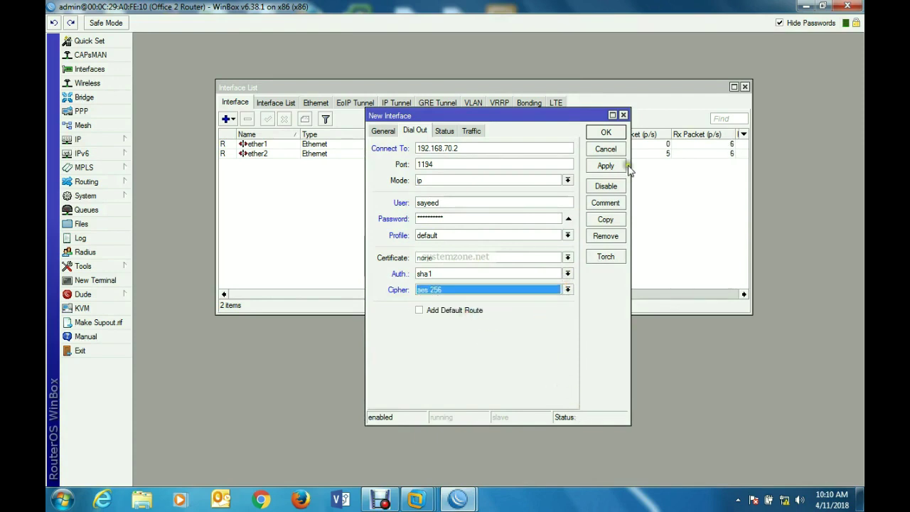
pyautogui.click(605, 166)
pyautogui.click(606, 132)
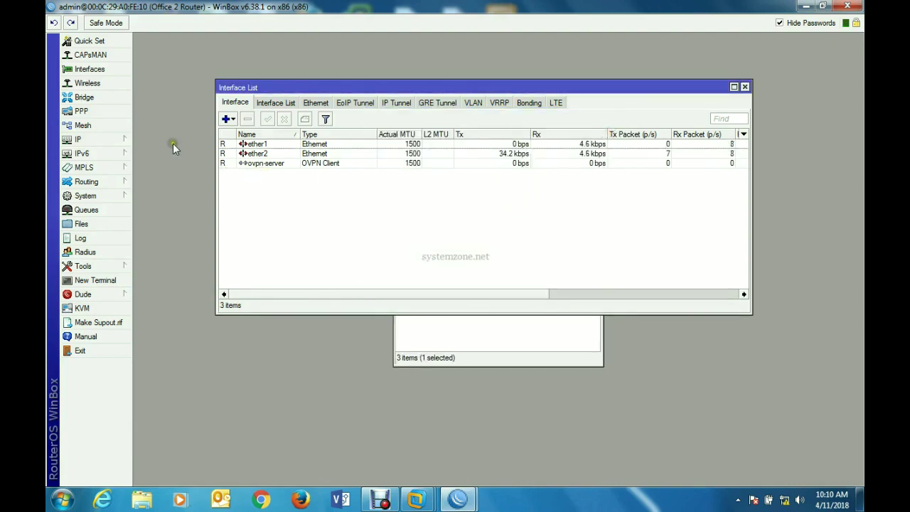
pyautogui.click(114, 139)
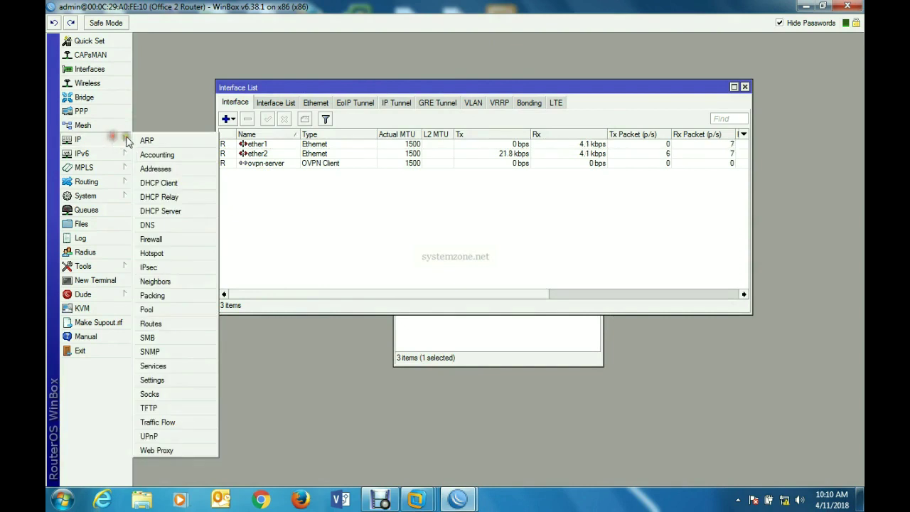
pyautogui.click(166, 170)
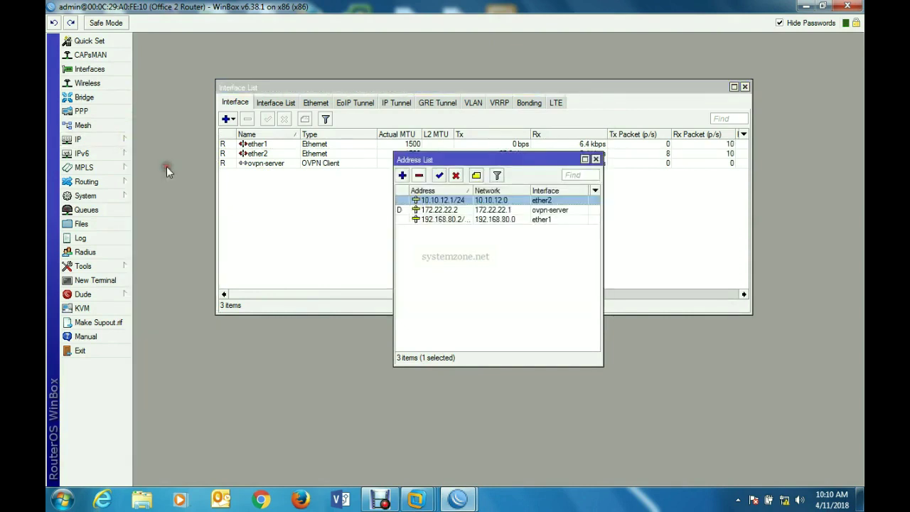
pyautogui.click(457, 211)
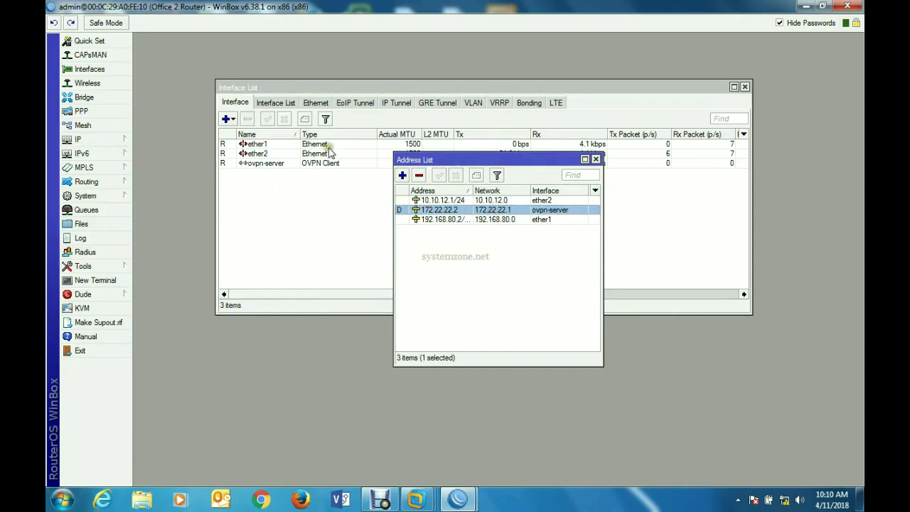
pyautogui.click(596, 160)
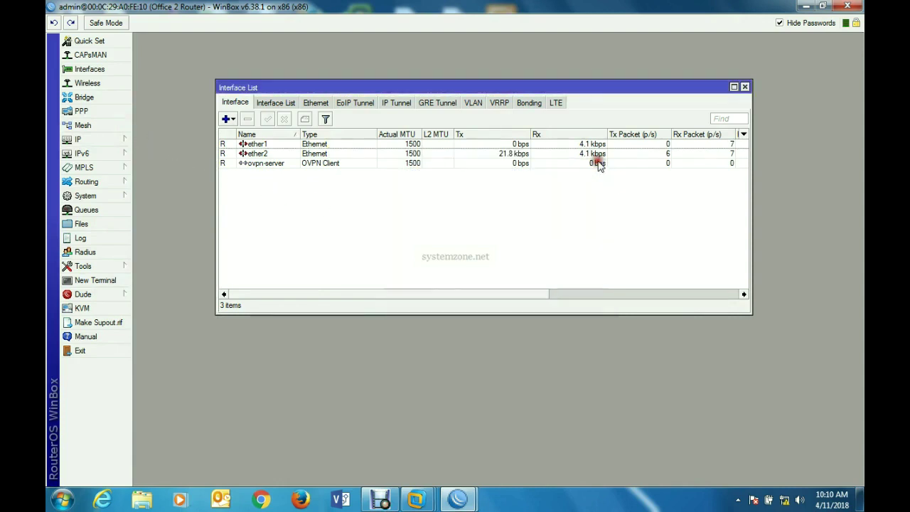
pyautogui.click(106, 280)
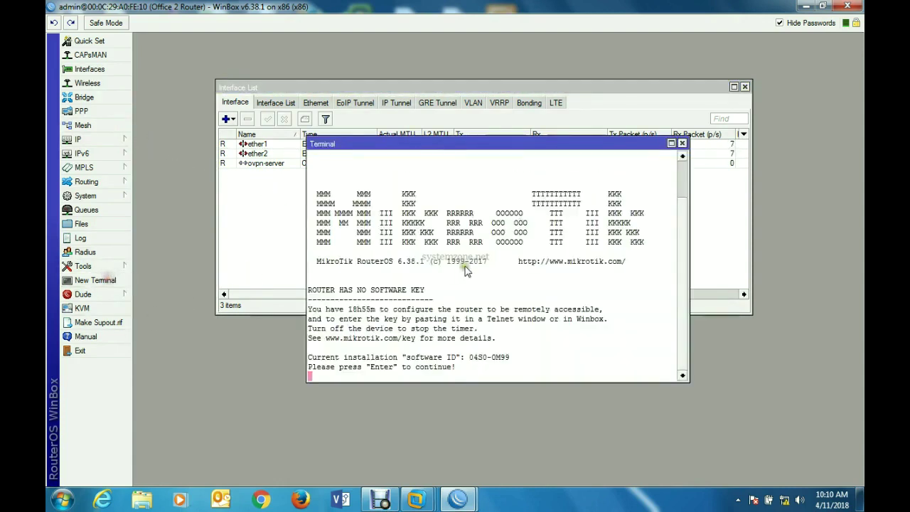
pyautogui.press('Return')
pyautogui.write('ping 172.22.2')
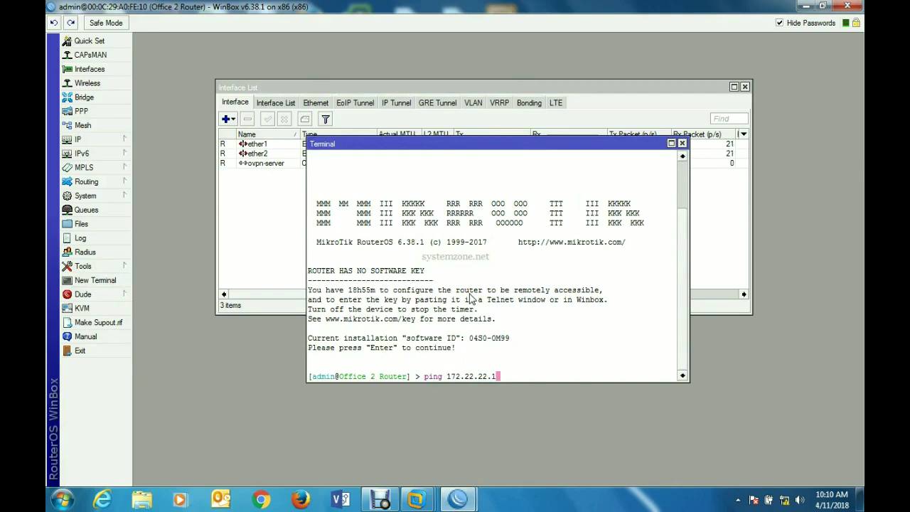
pyautogui.write('2.1')
pyautogui.press('Return')
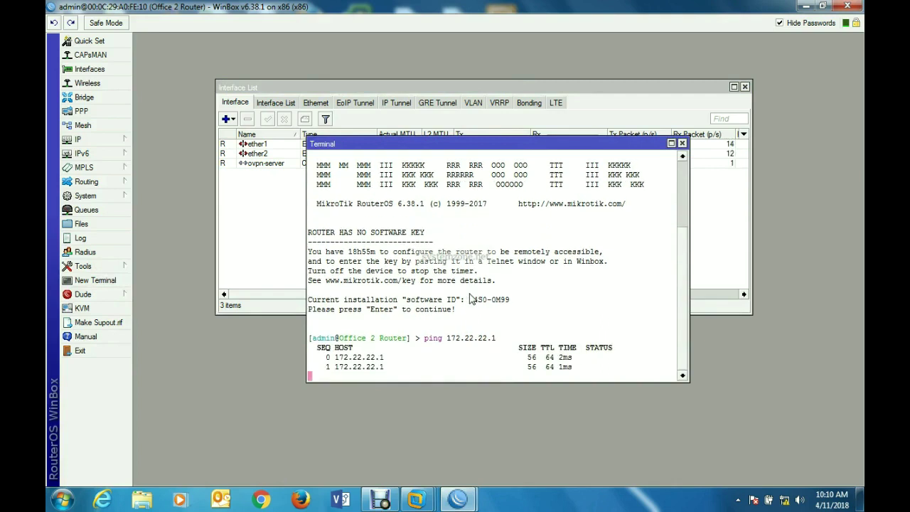
pyautogui.hotkey('ctrl', 'c')
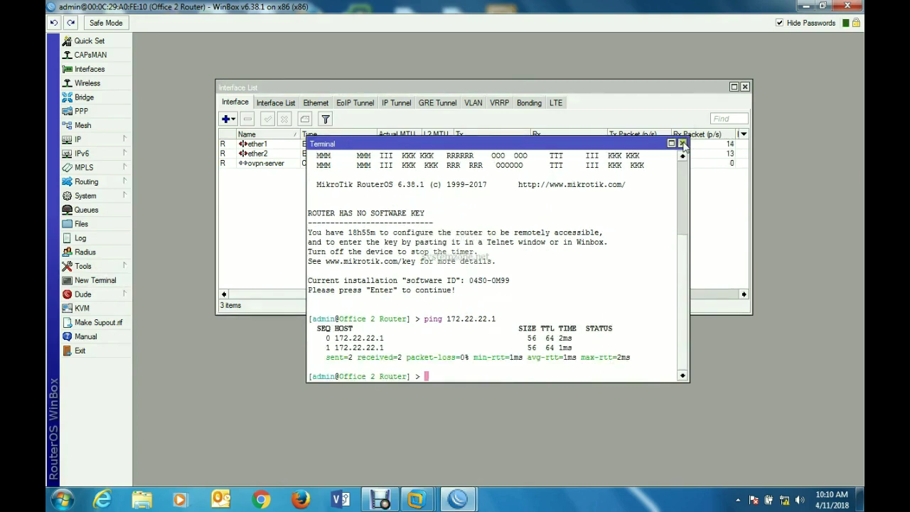
pyautogui.click(682, 144)
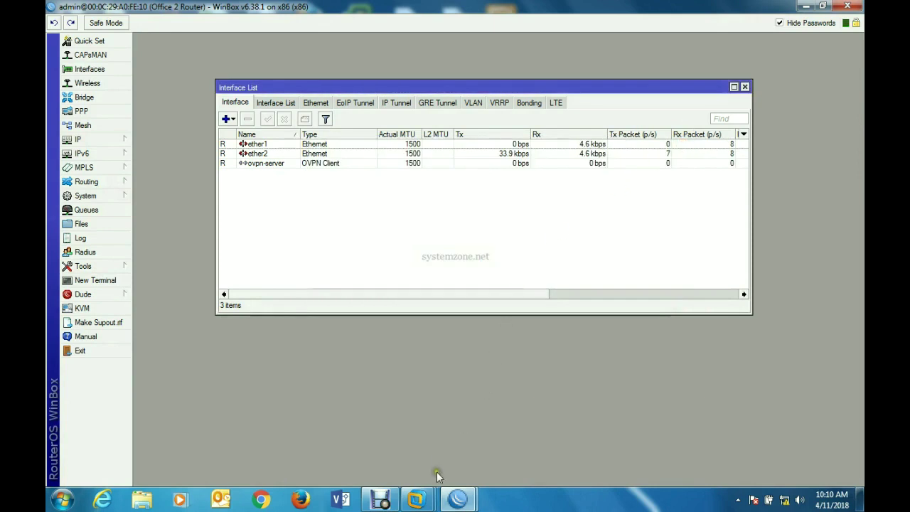
# - Switch to the Office 1 router and check its active OVPN client connection under PPP
pyautogui.moveTo(457, 501)
pyautogui.click(395, 446)
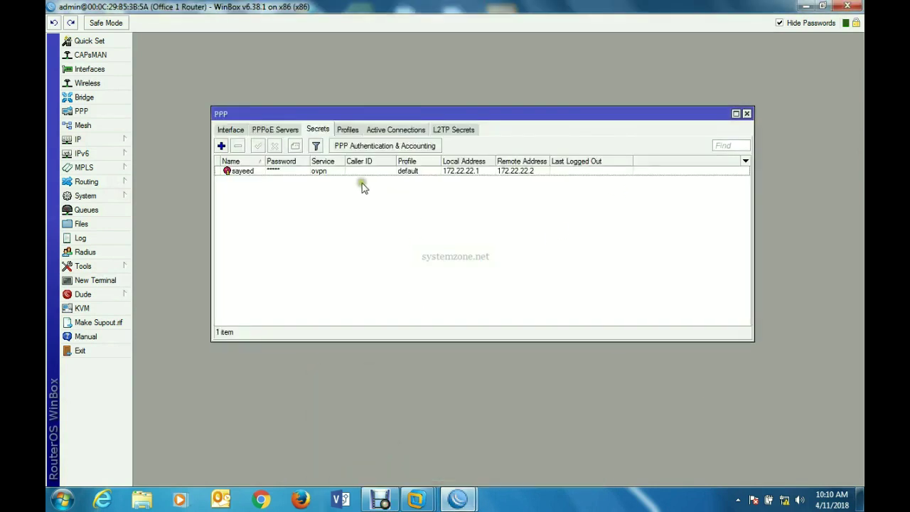
pyautogui.click(395, 129)
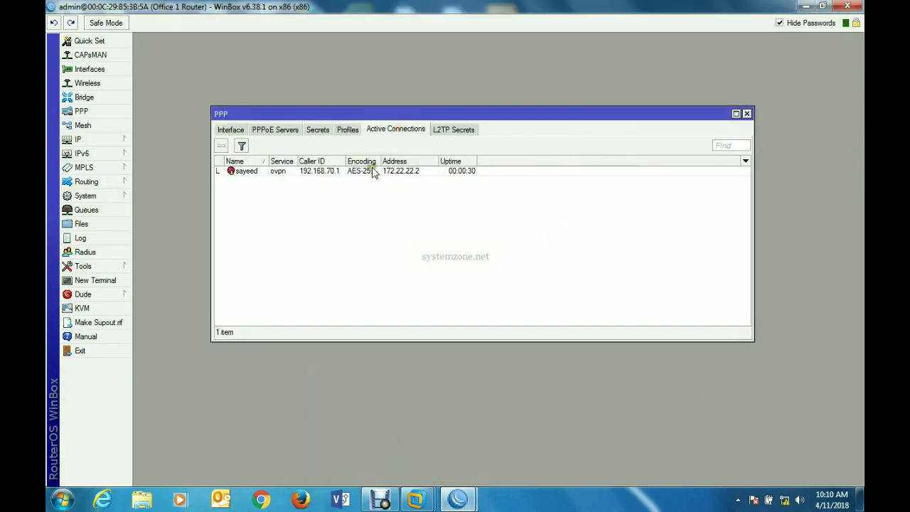
pyautogui.click(361, 172)
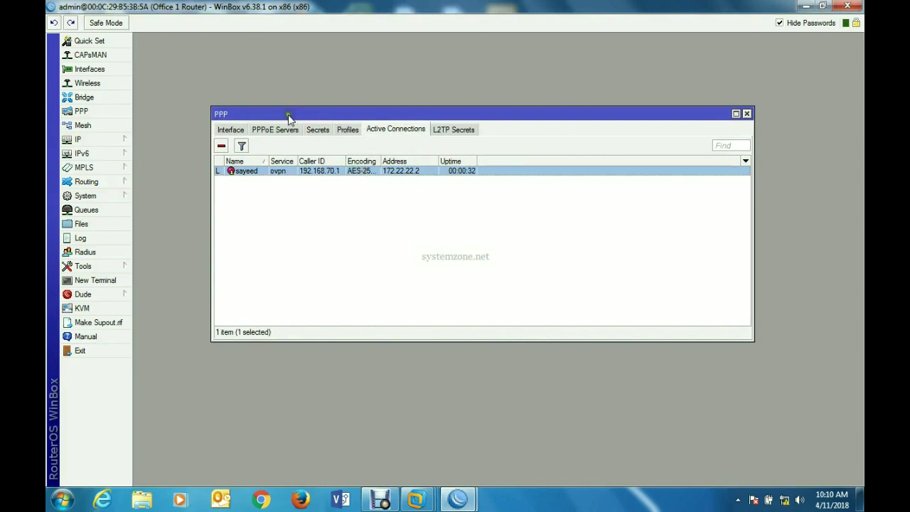
# - Check Office 1's IP address list for the tunnel address 172.22.22.1
pyautogui.click(113, 138)
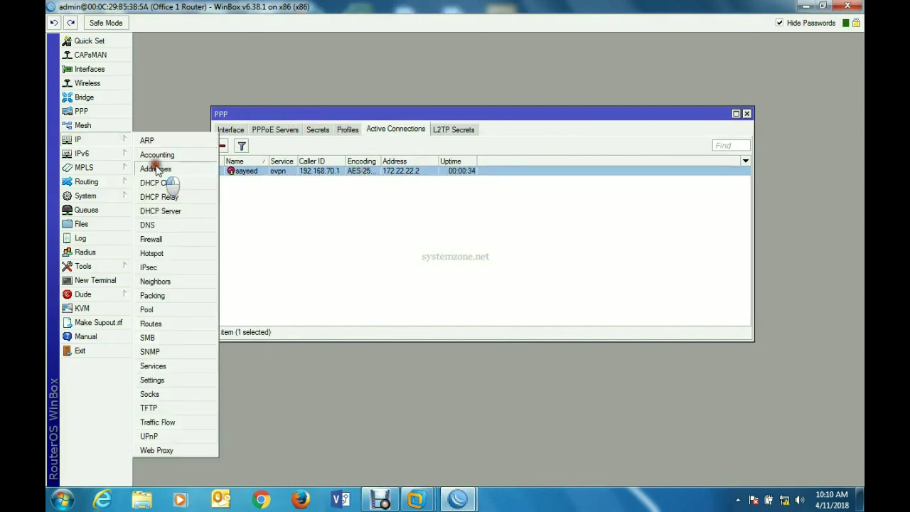
pyautogui.click(155, 168)
pyautogui.click(438, 211)
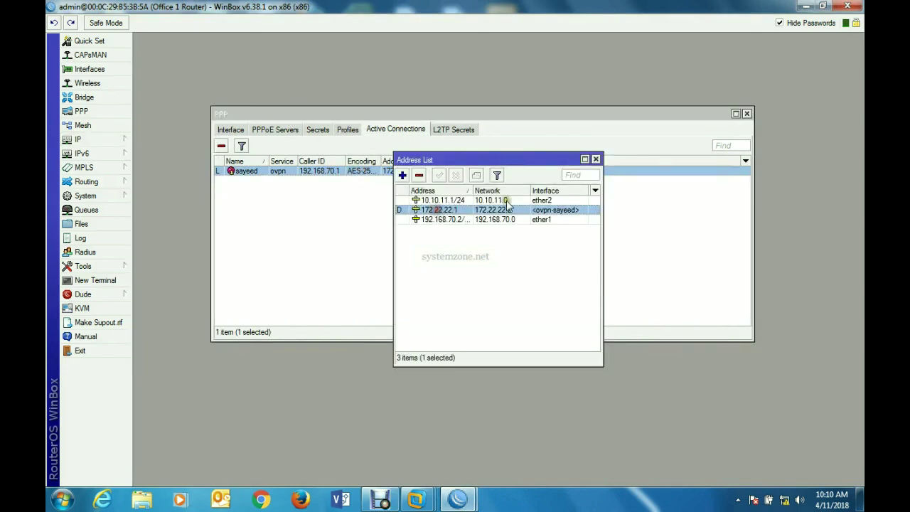
pyautogui.click(595, 159)
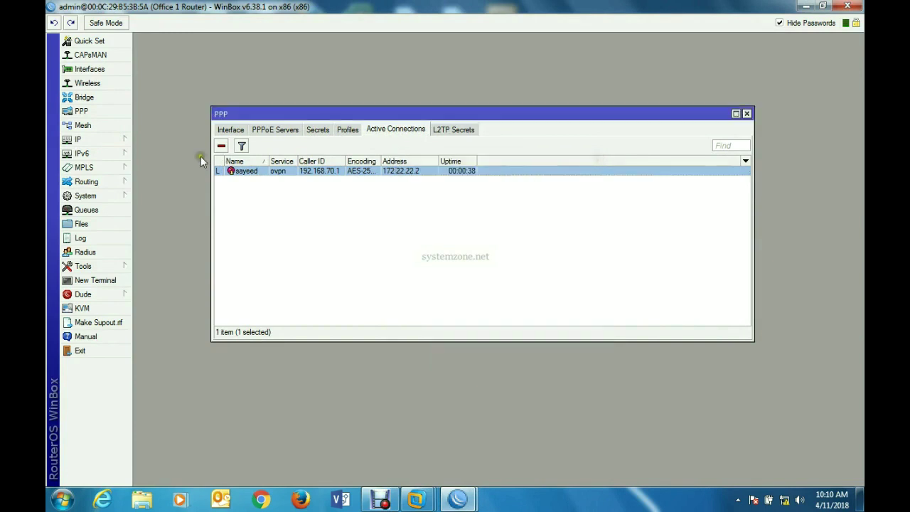
# - Confirm the 10.10.12.0/24 route via 172.22.22.2 in Office 1's routes, then open a terminal
pyautogui.click(117, 140)
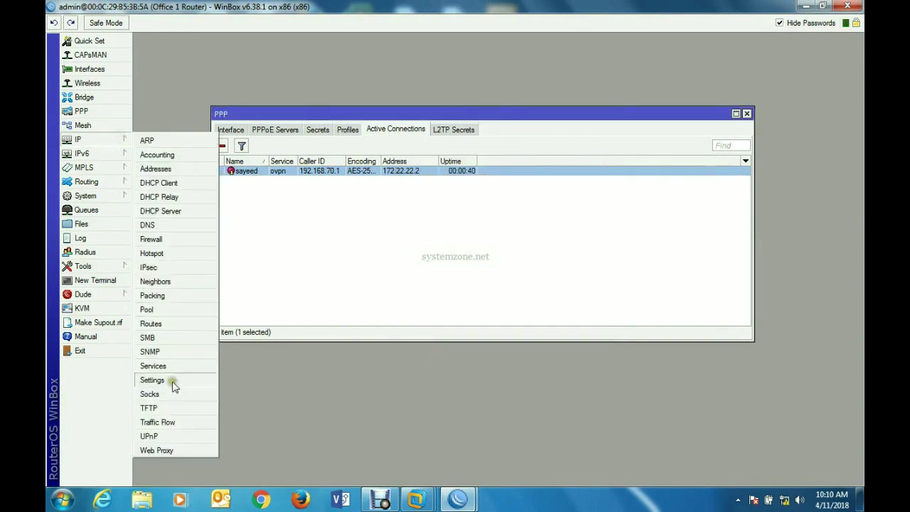
pyautogui.click(175, 324)
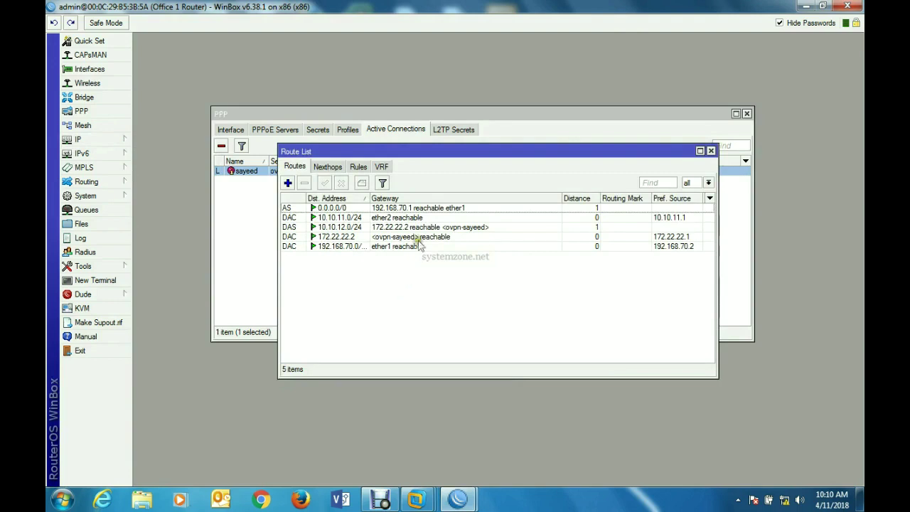
pyautogui.click(393, 227)
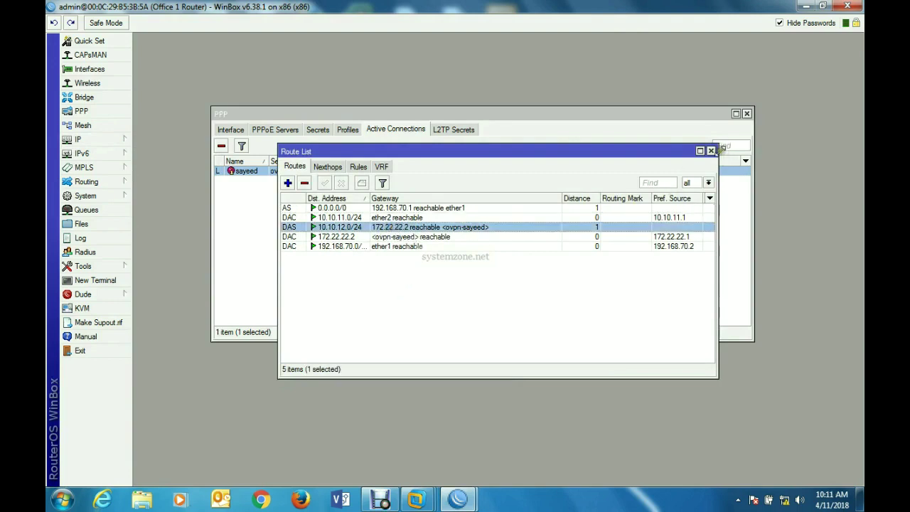
pyautogui.click(711, 151)
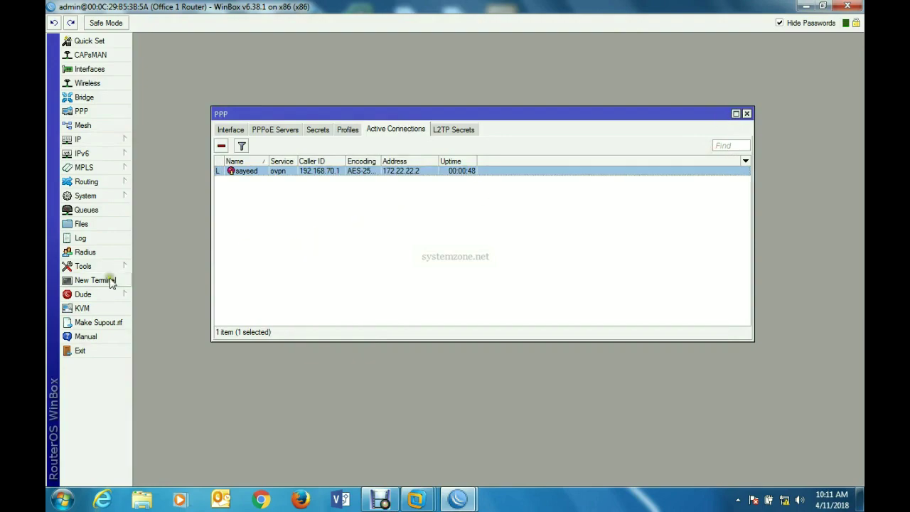
pyautogui.click(97, 280)
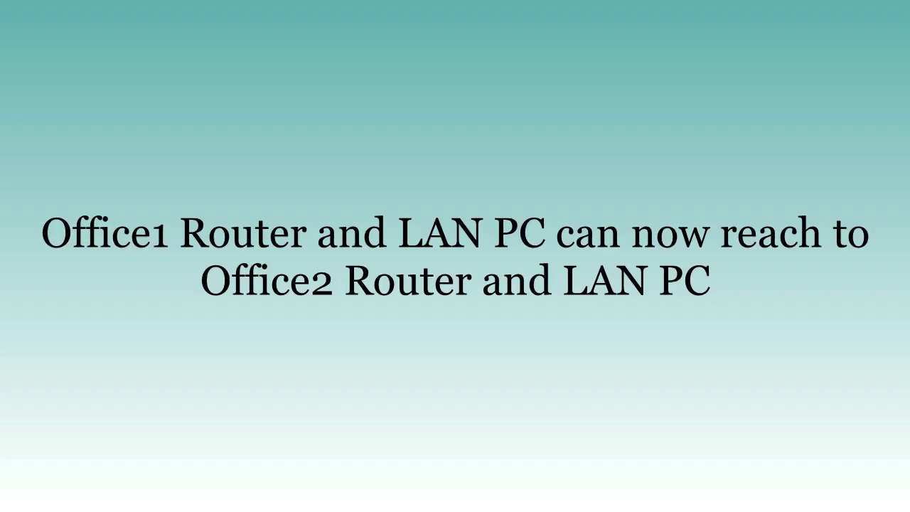
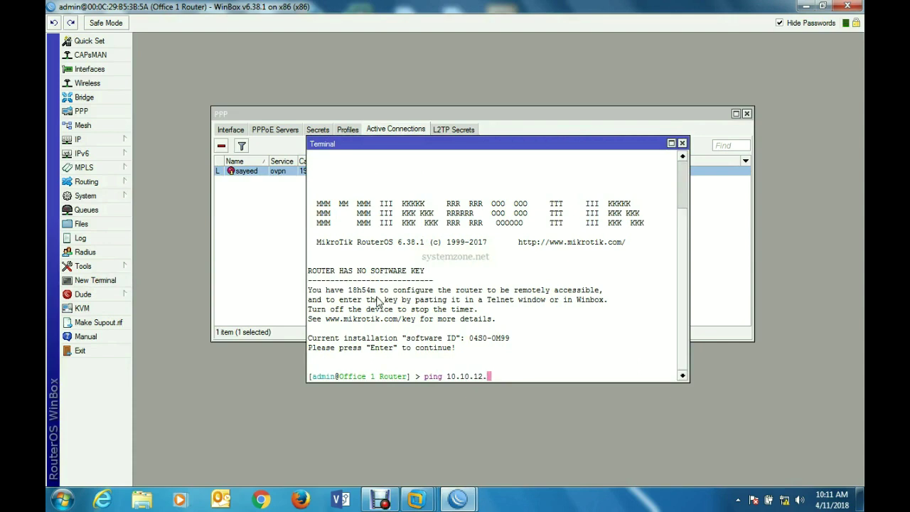
# - Ping 10.10.12.2 from the Office 1 Router terminal and stop after two replies
pyautogui.write('2')
pyautogui.press('Return')
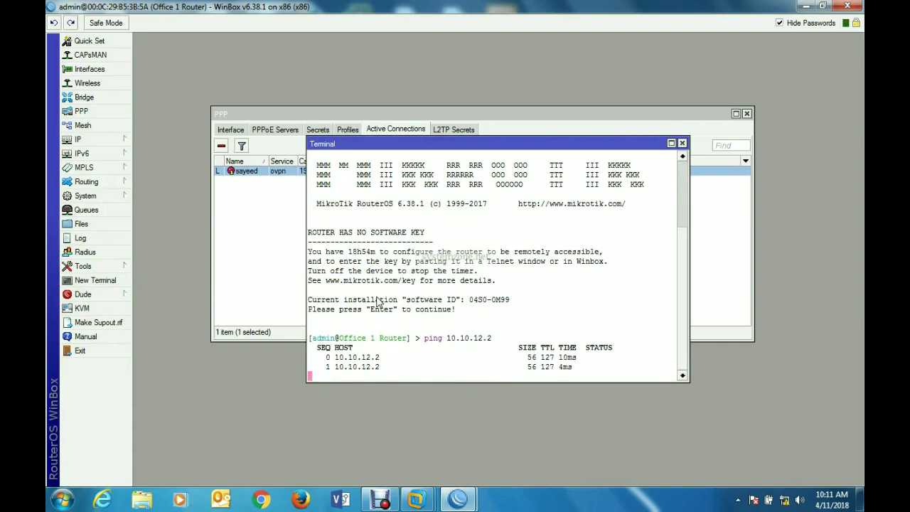
pyautogui.hotkey('ctrl', 'c')
pyautogui.click(455, 499)
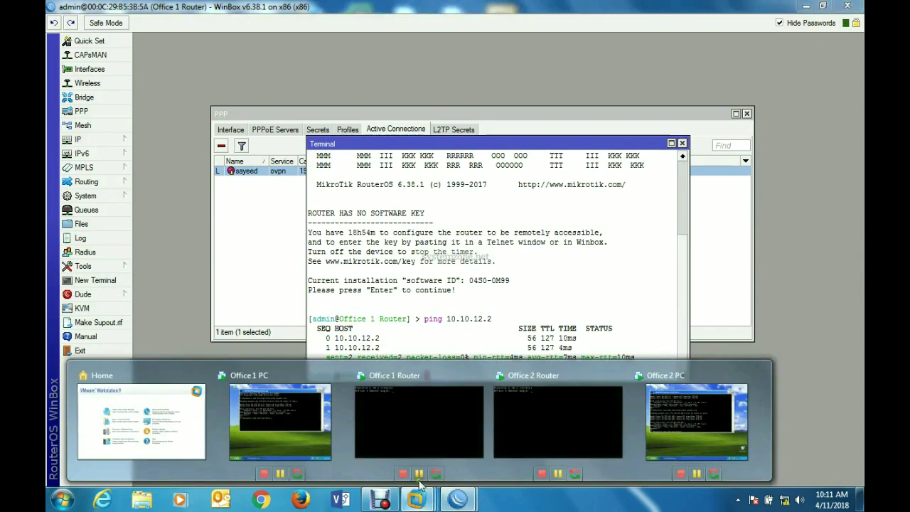
# - From the Office 1 PC command prompt, ping 10.10.12.2 and stop after two replies
pyautogui.moveTo(658, 413)
pyautogui.click(279, 409)
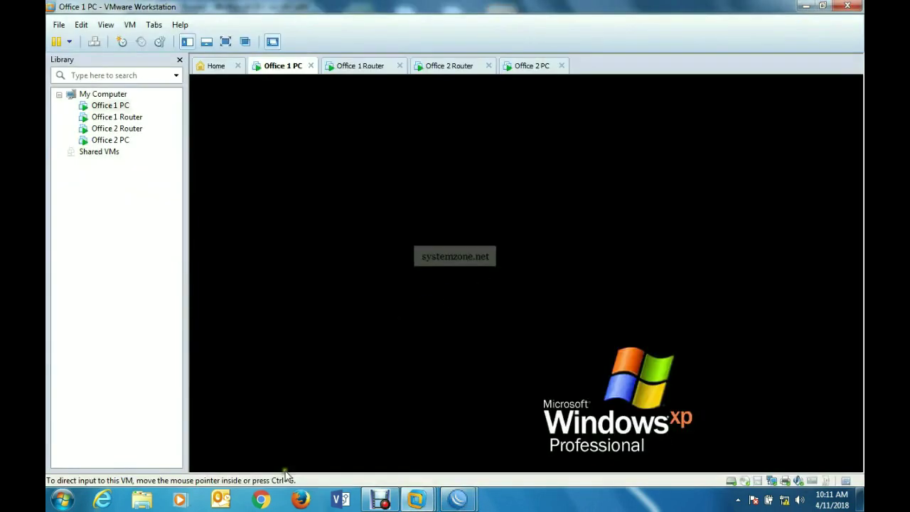
pyautogui.click(426, 226)
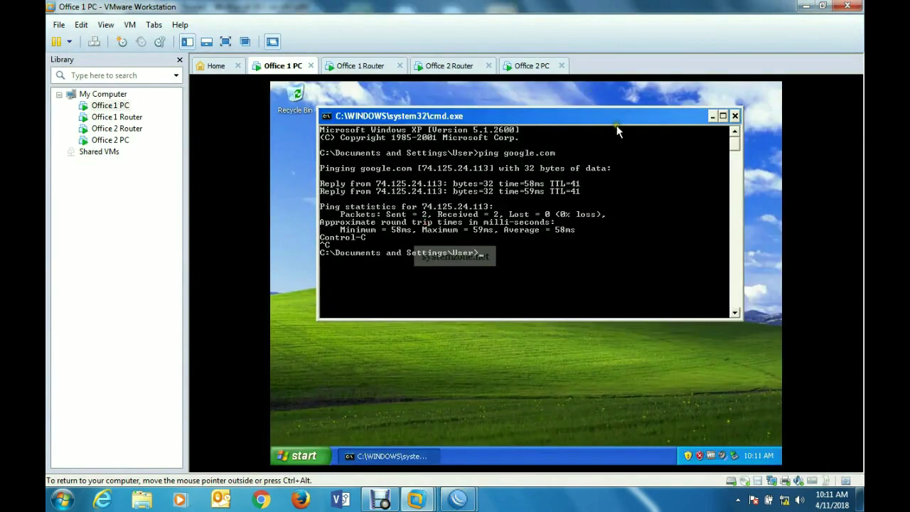
pyautogui.write('ping 10.10.12.2')
pyautogui.press('Return')
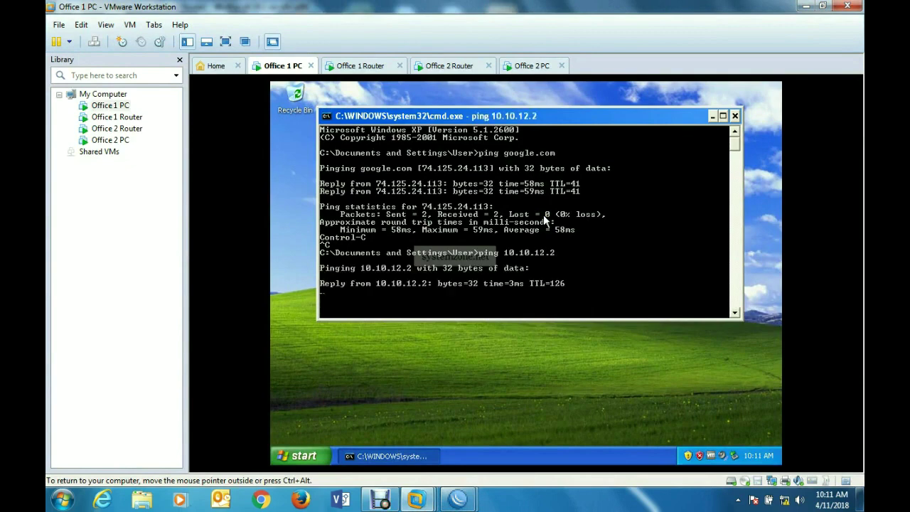
pyautogui.hotkey('ctrl', 'c')
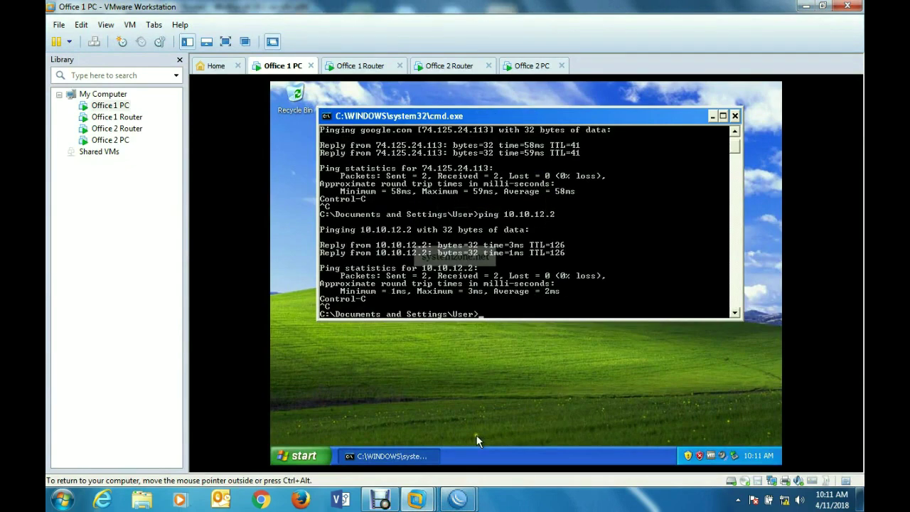
# - Open a terminal on Office 2 Router and ping 10.10.11.2, stopping after two timeouts
pyautogui.moveTo(458, 499)
pyautogui.click(525, 433)
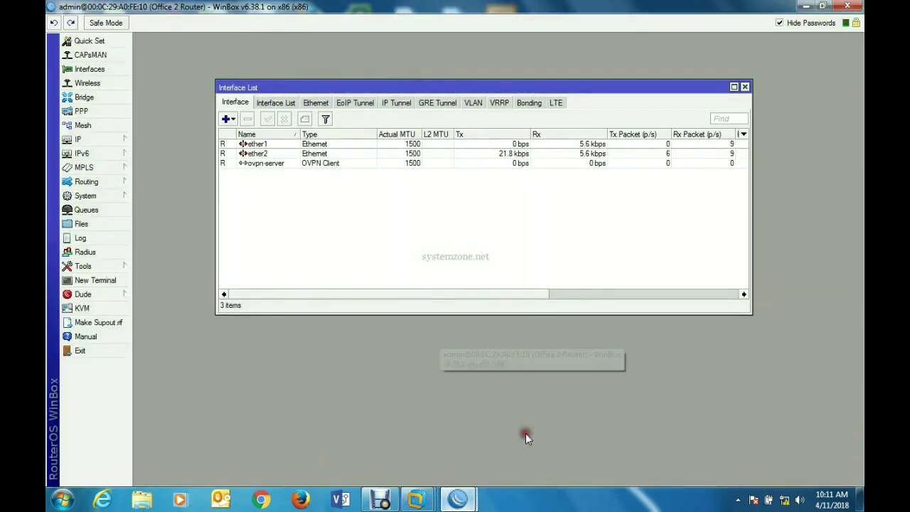
pyautogui.click(100, 280)
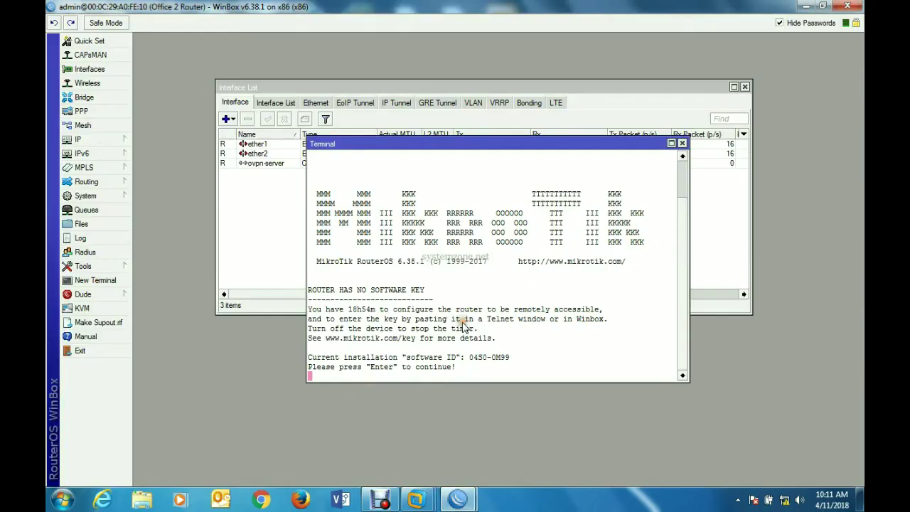
pyautogui.press('Return')
pyautogui.write('ping')
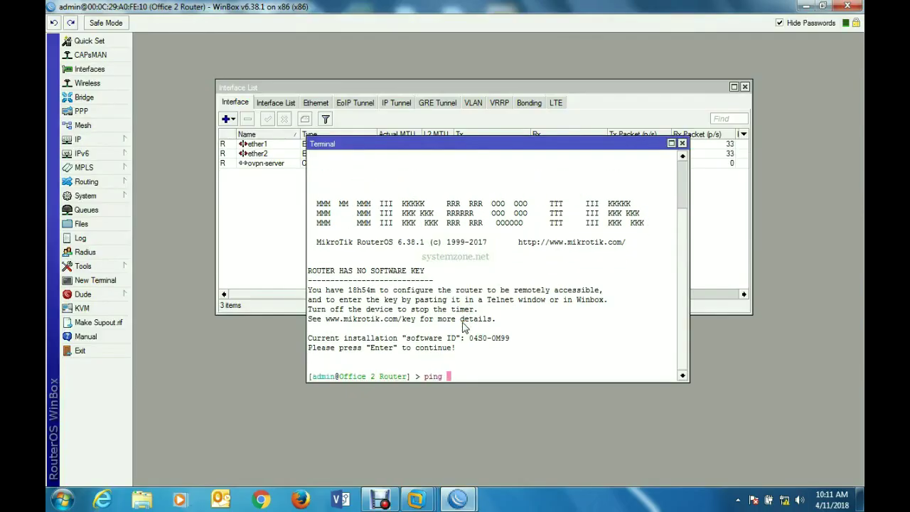
pyautogui.write(' 10.10.11.2')
pyautogui.press('Return')
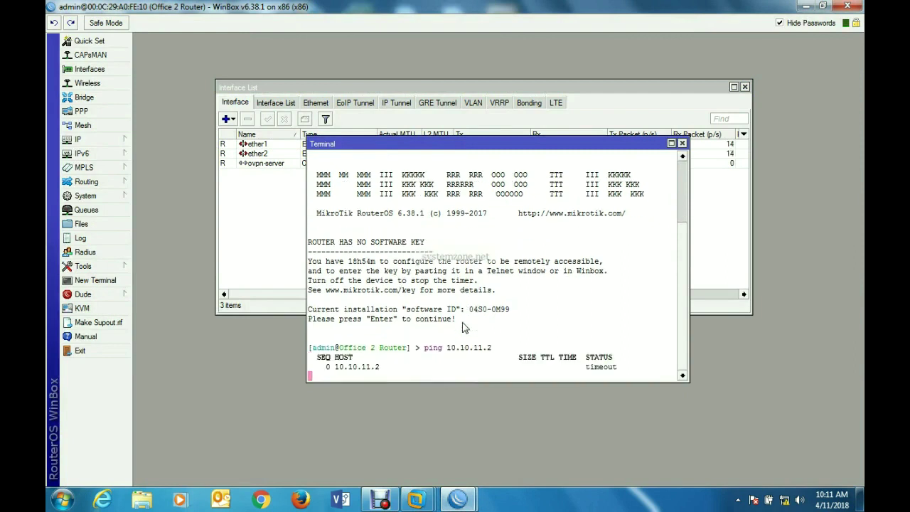
pyautogui.hotkey('ctrl', 'c')
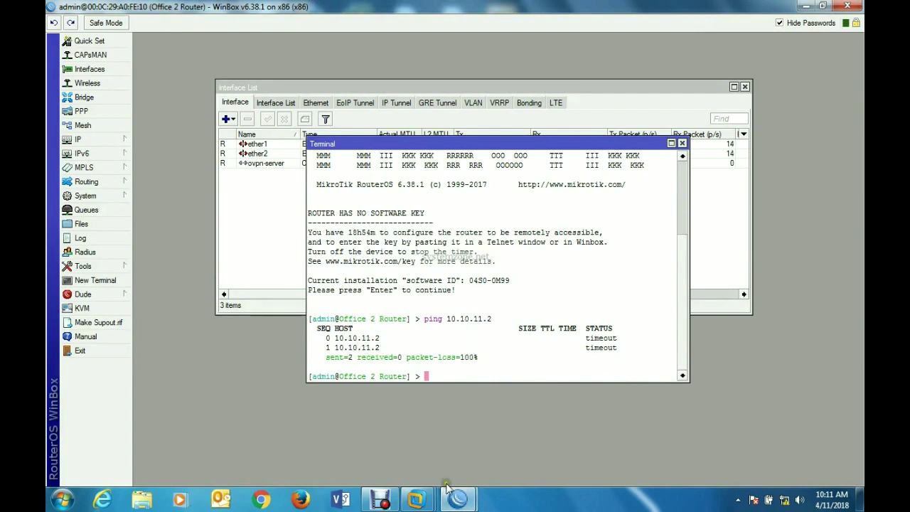
# - On Office 2 PC, rerun the ping as 10.10.11.2 and stop it after no replies
pyautogui.moveTo(412, 500)
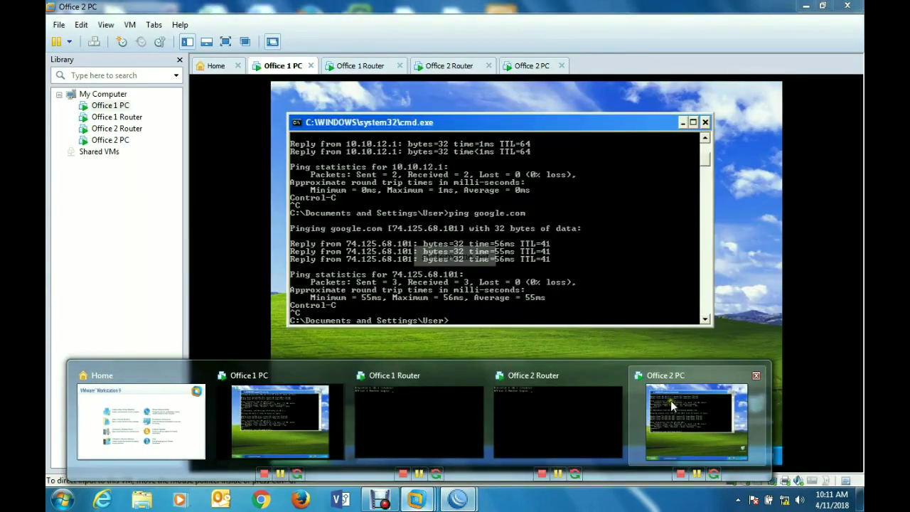
pyautogui.click(670, 400)
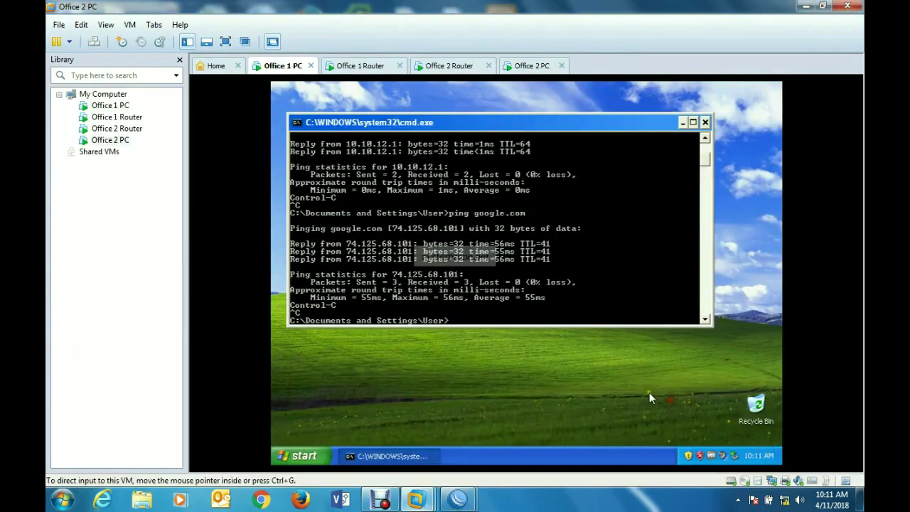
pyautogui.press('Up')
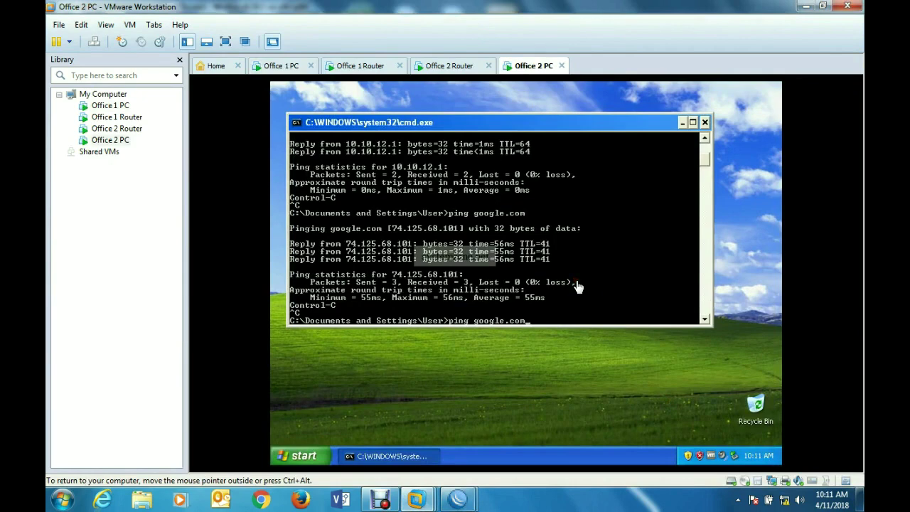
pyautogui.press('BackSpace')
pyautogui.press('BackSpace')
pyautogui.press('BackSpace')
pyautogui.press('BackSpace')
pyautogui.press('BackSpace')
pyautogui.press('BackSpace')
pyautogui.press('Return')
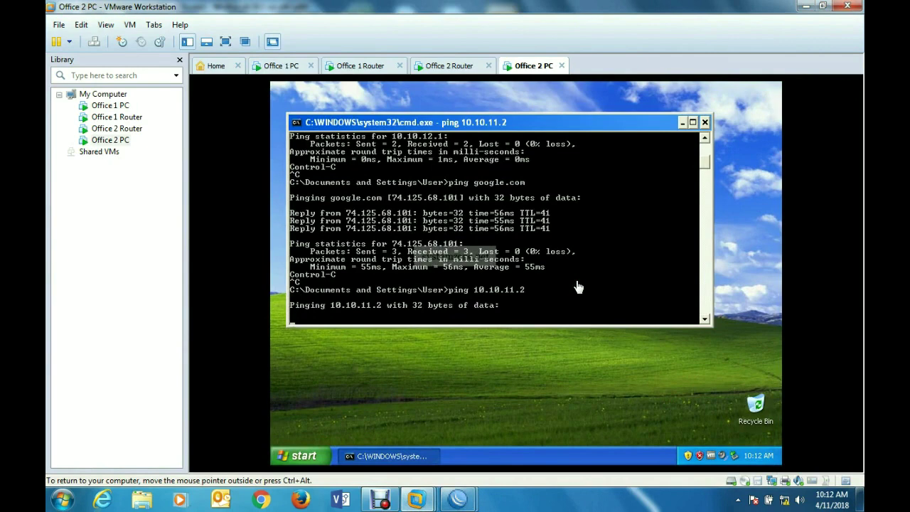
pyautogui.hotkey('ctrl', 'c')
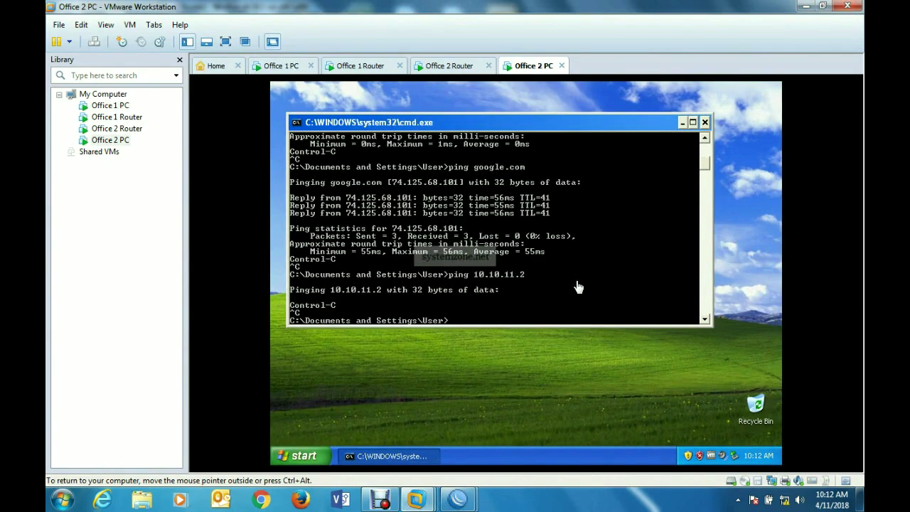
# - Open the route list on the Office 2 Router
pyautogui.moveTo(458, 499)
pyautogui.click(517, 426)
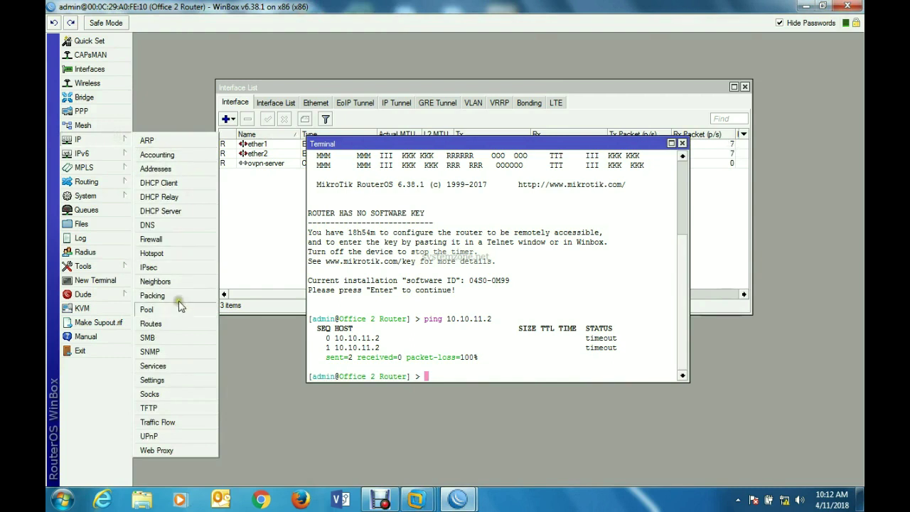
pyautogui.click(177, 320)
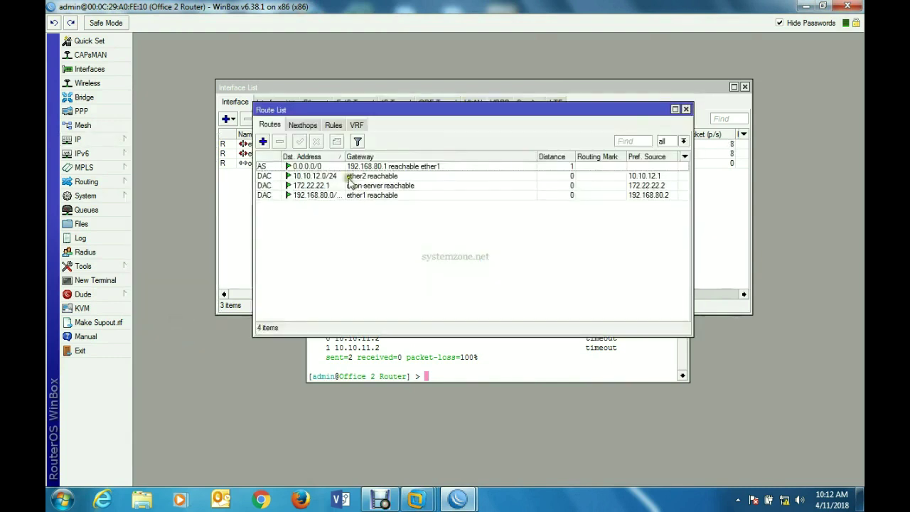
# - Add a route with destination 10.10.12.2/24 and gateway ovpn-server, and apply it
pyautogui.click(263, 142)
pyautogui.write('10.10.')
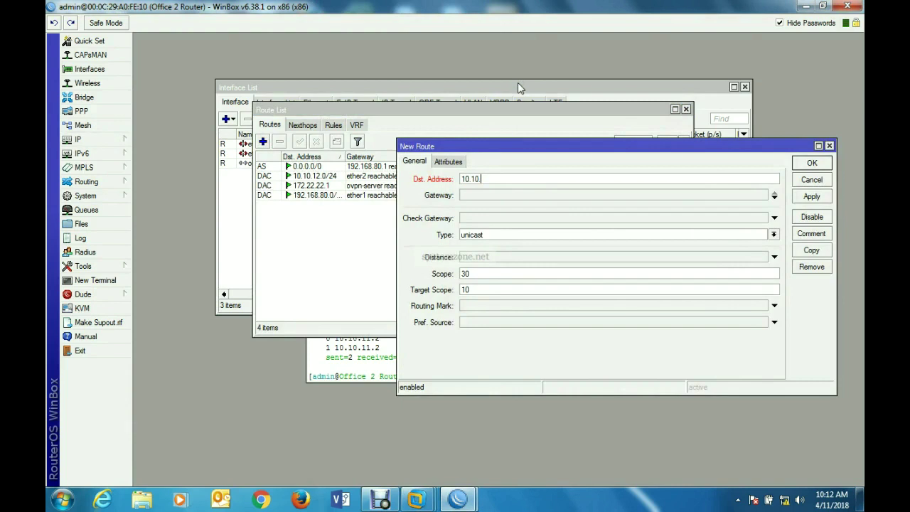
pyautogui.write('12.2/24')
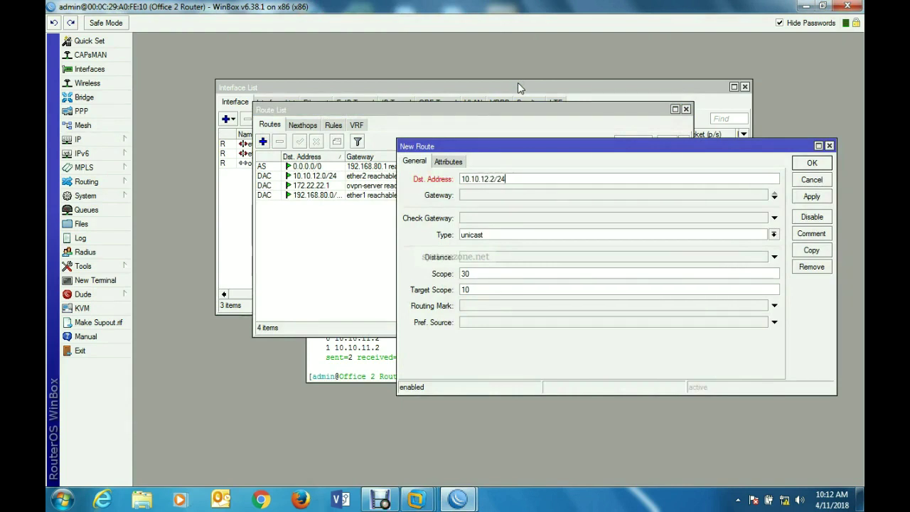
pyautogui.click(526, 197)
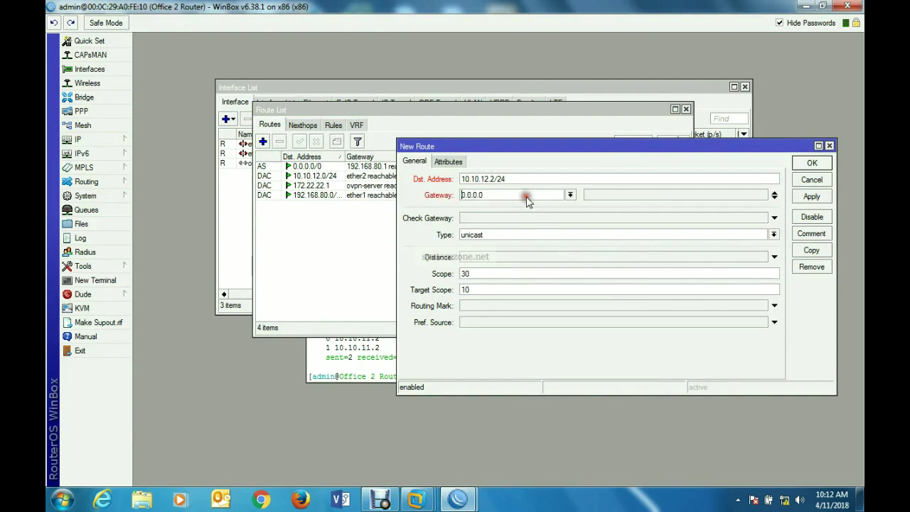
pyautogui.click(572, 196)
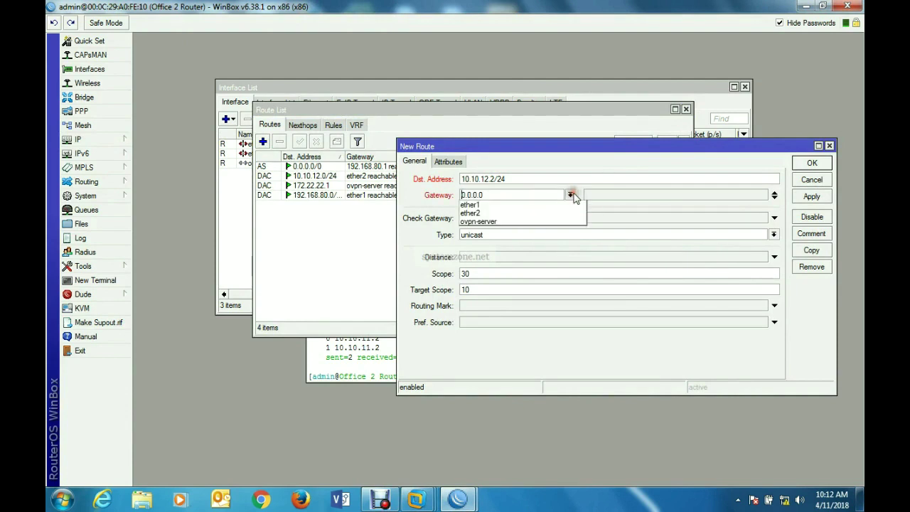
pyautogui.click(532, 223)
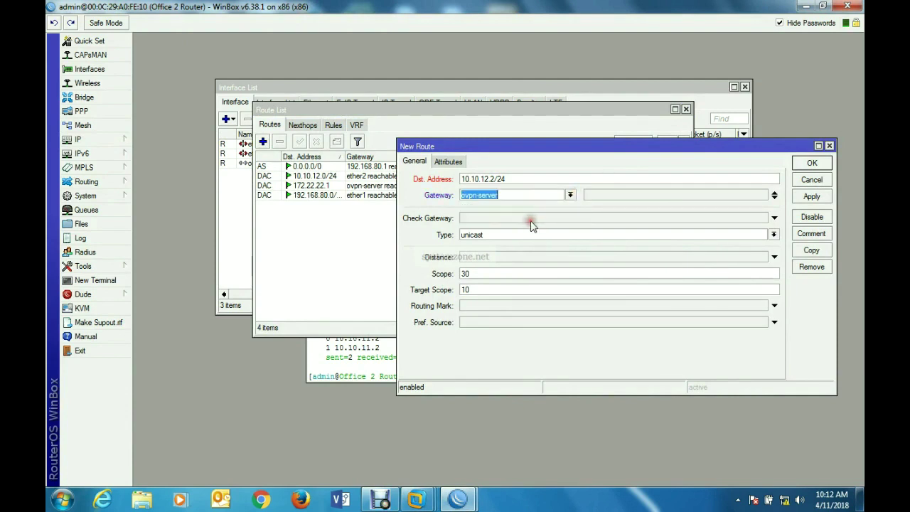
pyautogui.click(812, 197)
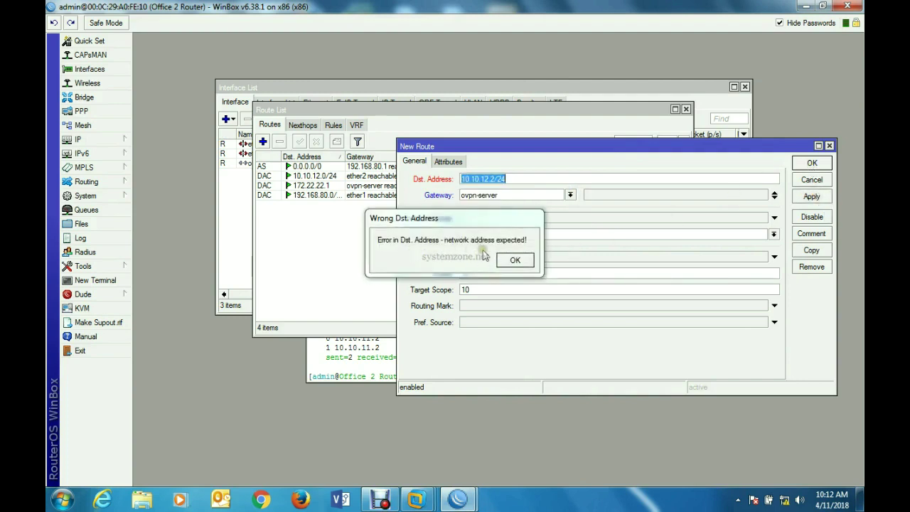
# - Dismiss the error, correct the destination to 10.10.12.0/24, save the route and select it
pyautogui.click(516, 262)
pyautogui.click(498, 181)
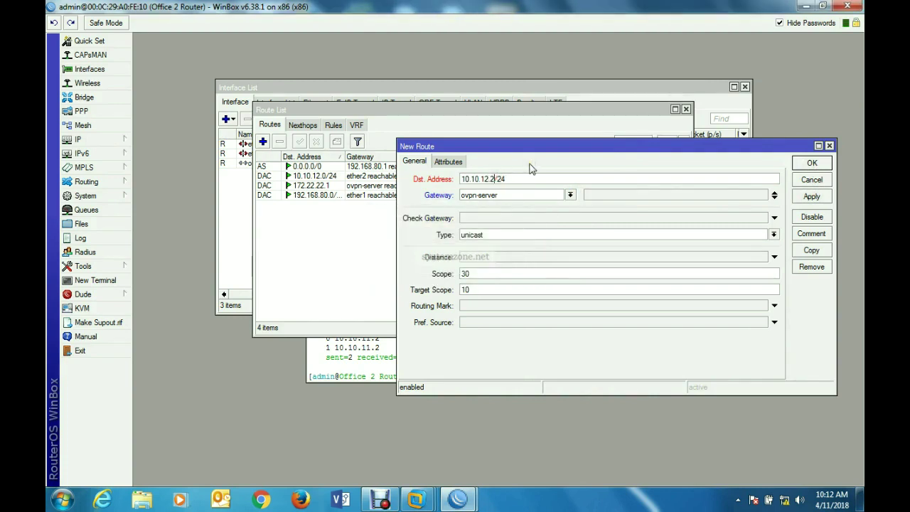
pyautogui.write('0')
pyautogui.click(810, 198)
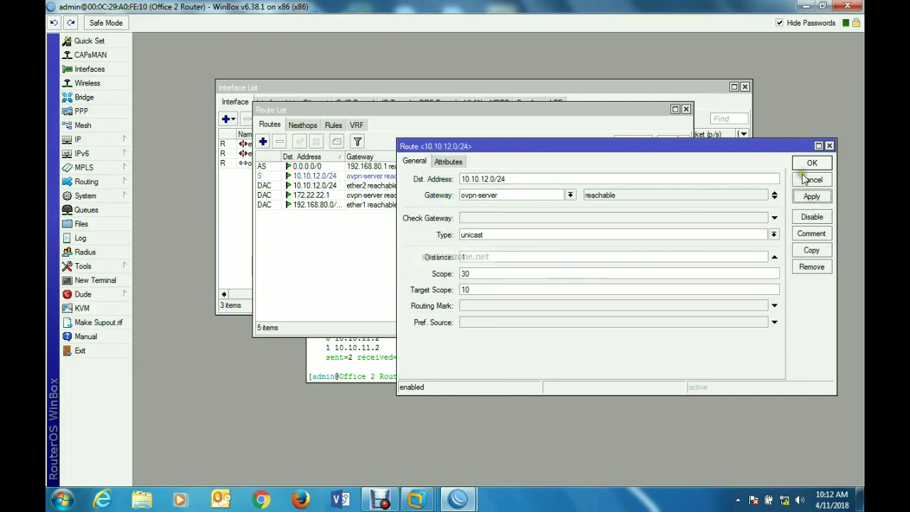
pyautogui.click(808, 165)
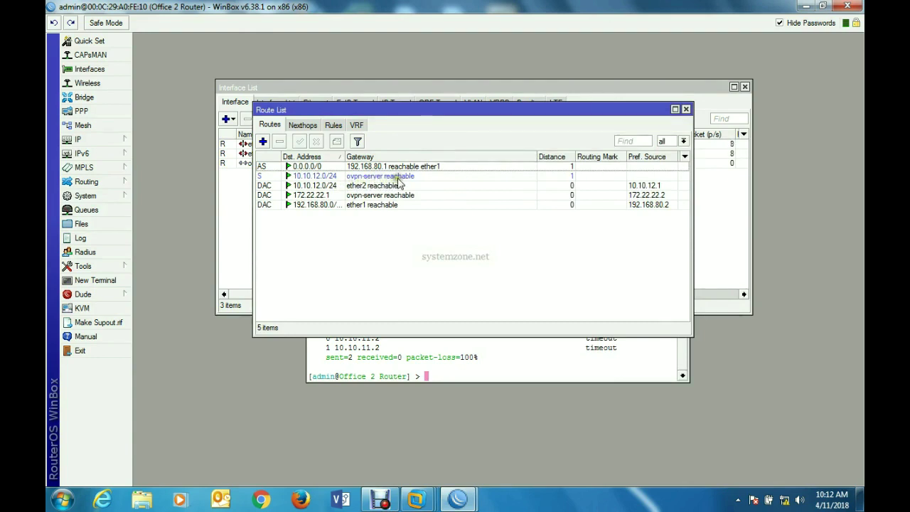
pyautogui.click(398, 178)
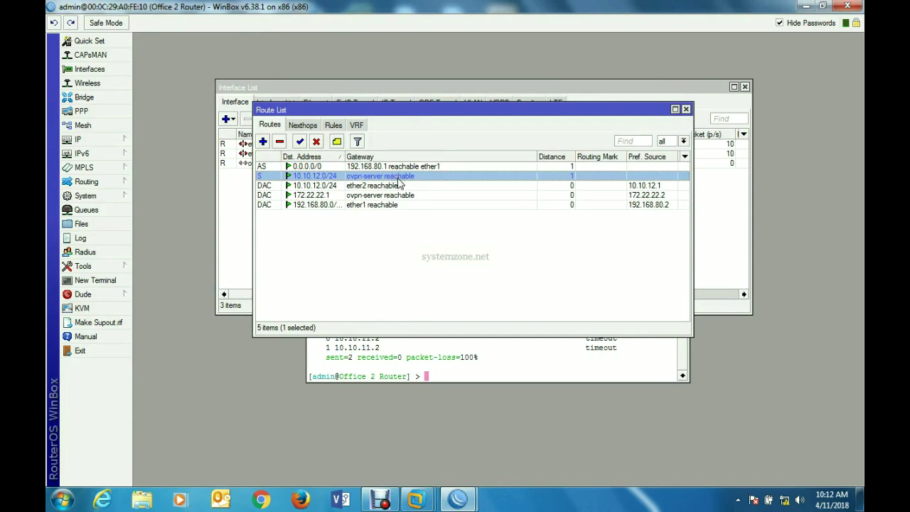
pyautogui.click(388, 195)
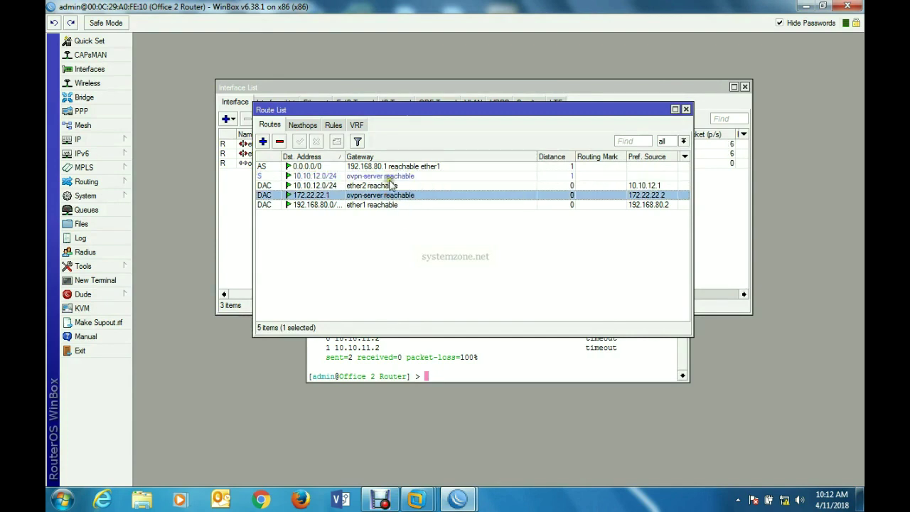
pyautogui.click(392, 177)
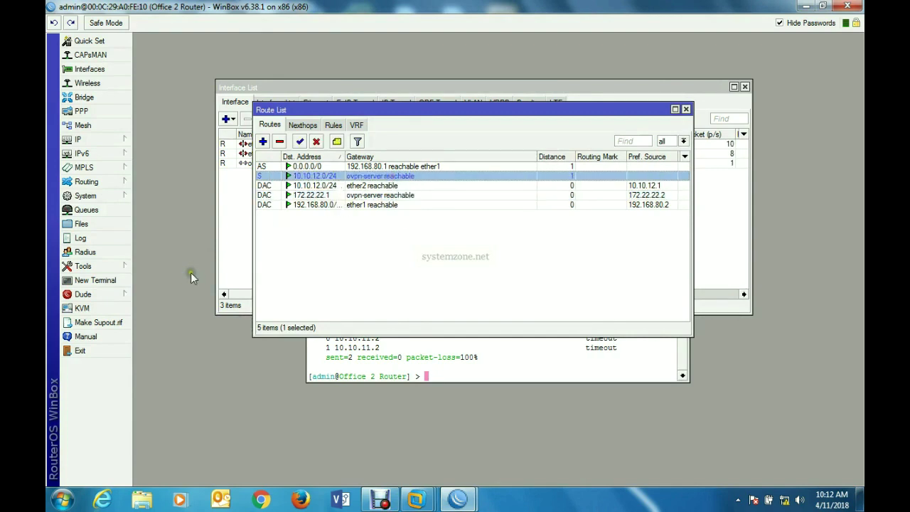
# - Begin a ping in a new terminal, then change the tunnel route's destination to 10.10.11.0/24
pyautogui.click(89, 280)
pyautogui.press('Return')
pyautogui.write('ping 1')
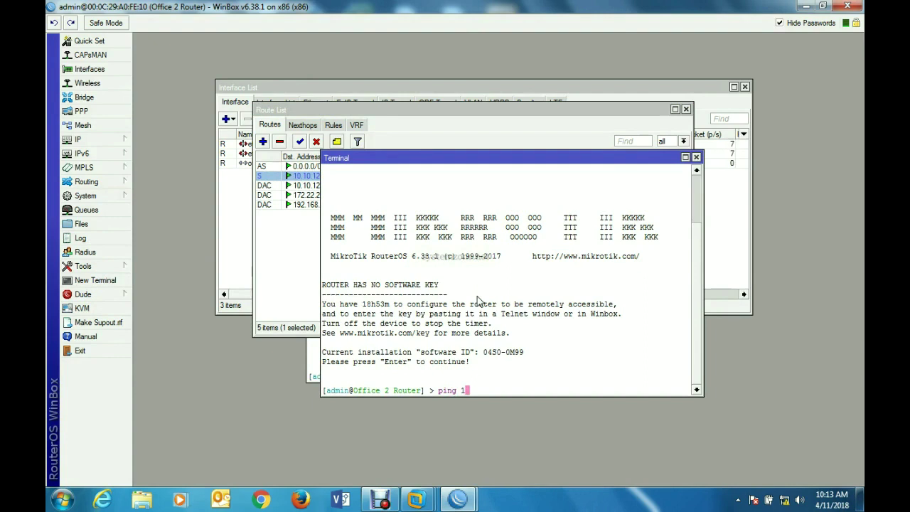
pyautogui.write('.')
pyautogui.click(687, 157)
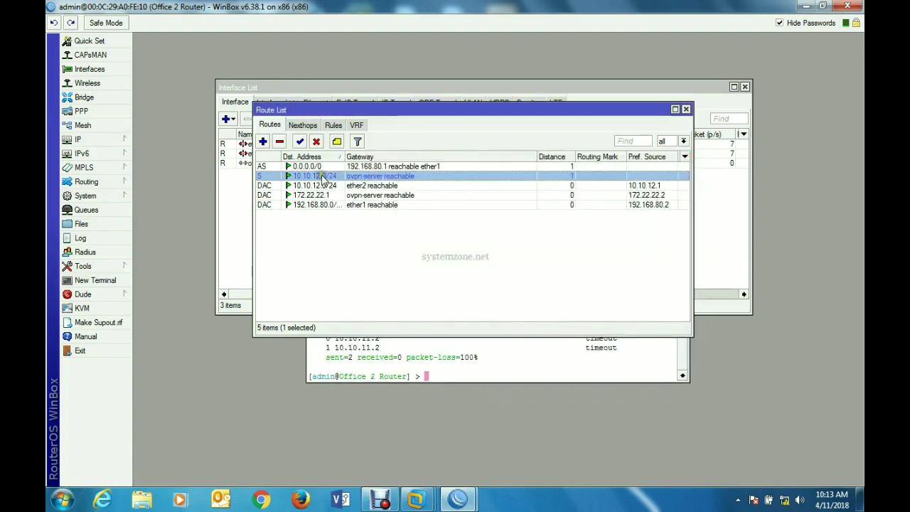
pyautogui.doubleClick(320, 176)
pyautogui.click(526, 179)
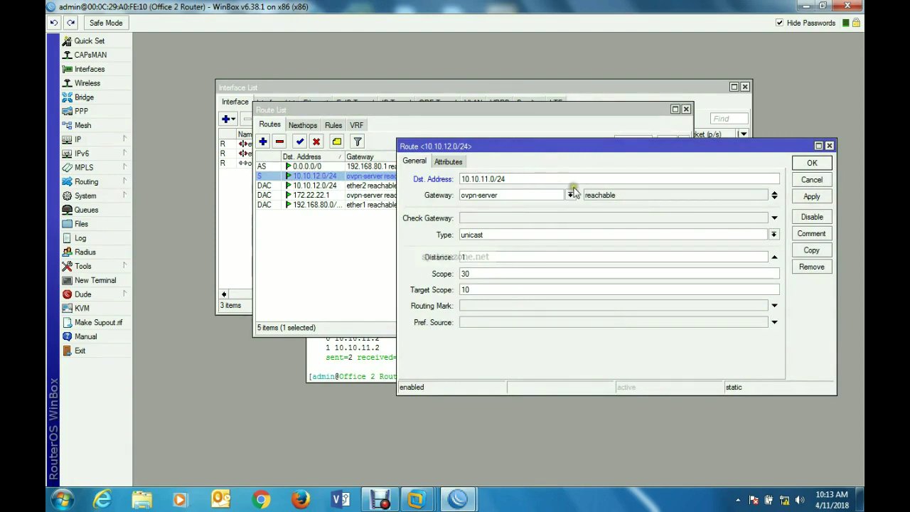
pyautogui.click(812, 197)
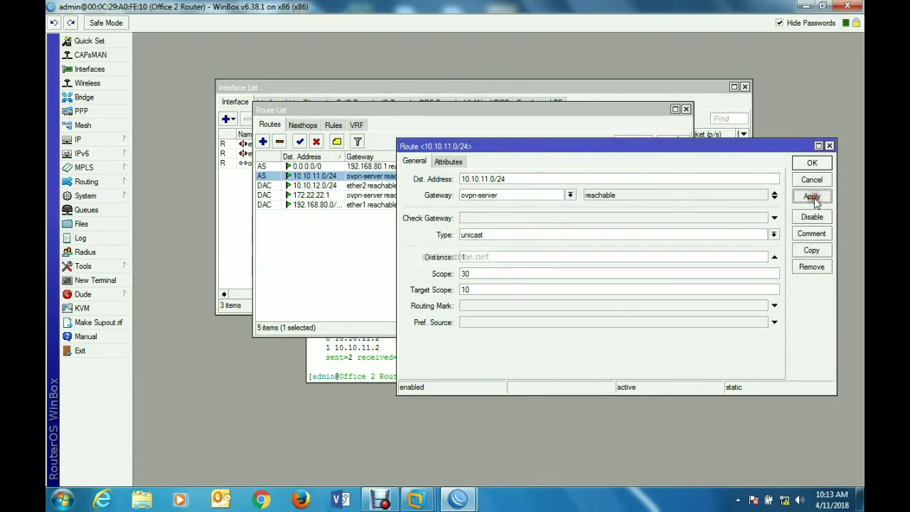
pyautogui.click(809, 163)
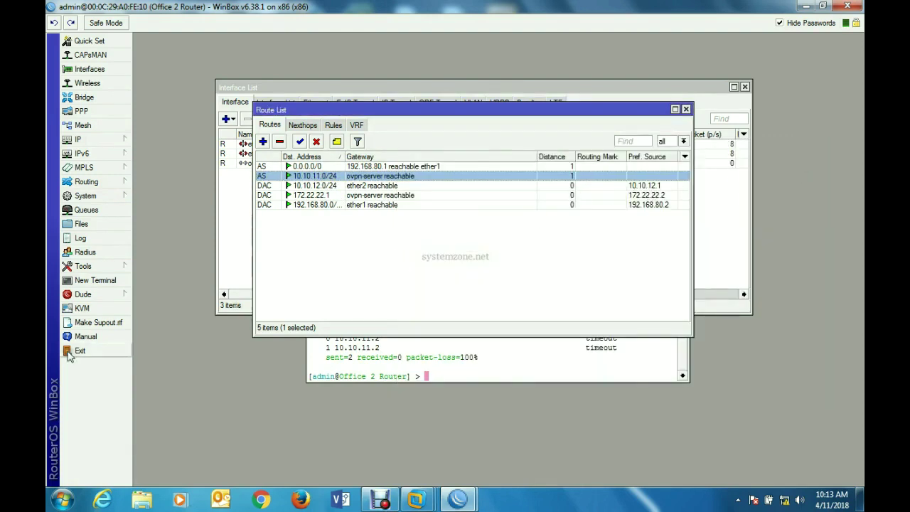
# - Ping 10.10.11.2 from a fresh terminal, get two replies, then close the terminal and route list
pyautogui.click(99, 280)
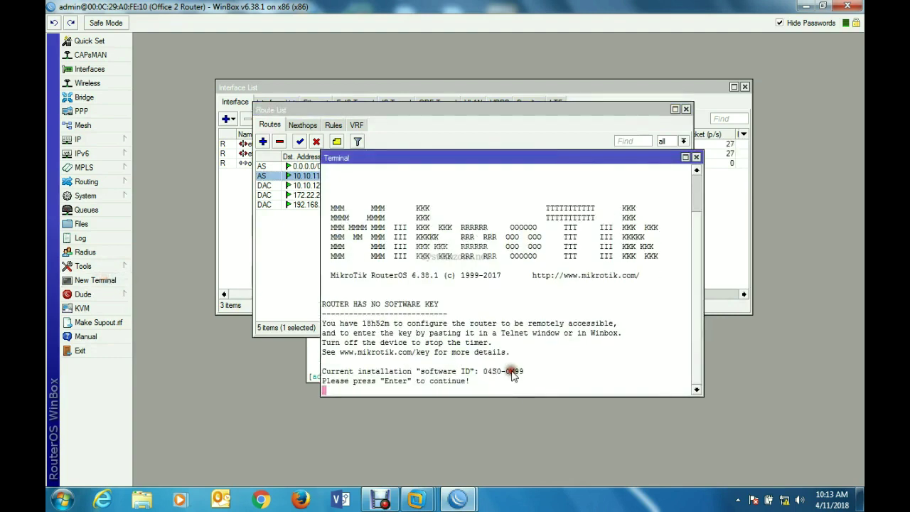
pyautogui.press('Return')
pyautogui.write('ping ')
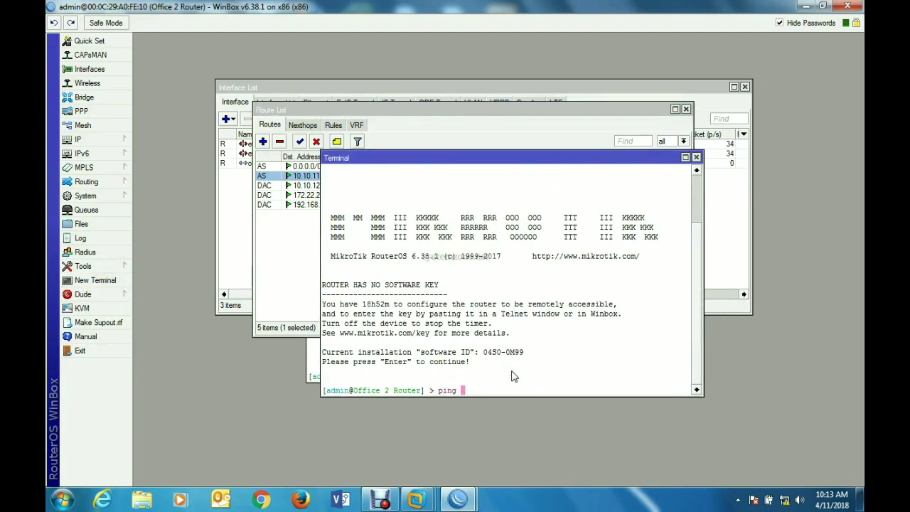
pyautogui.write('10.10.11.2')
pyautogui.press('Return')
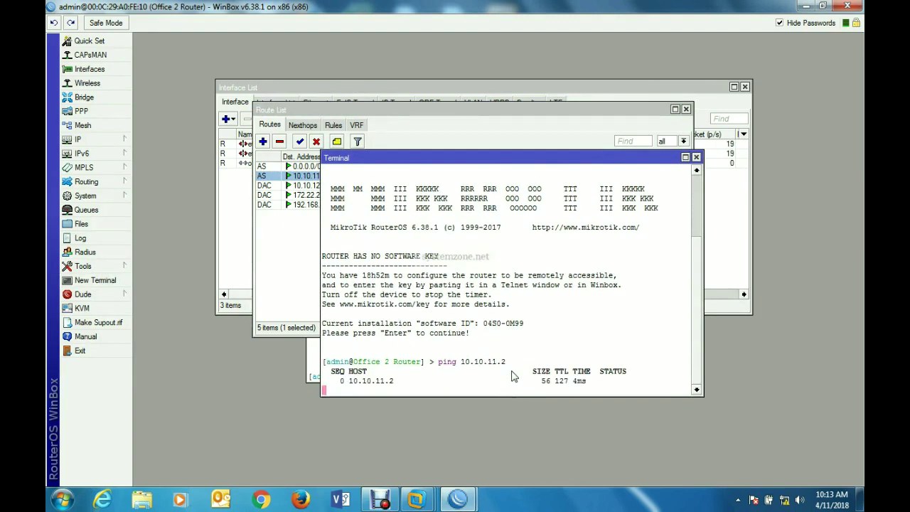
pyautogui.hotkey('ctrl', 'c')
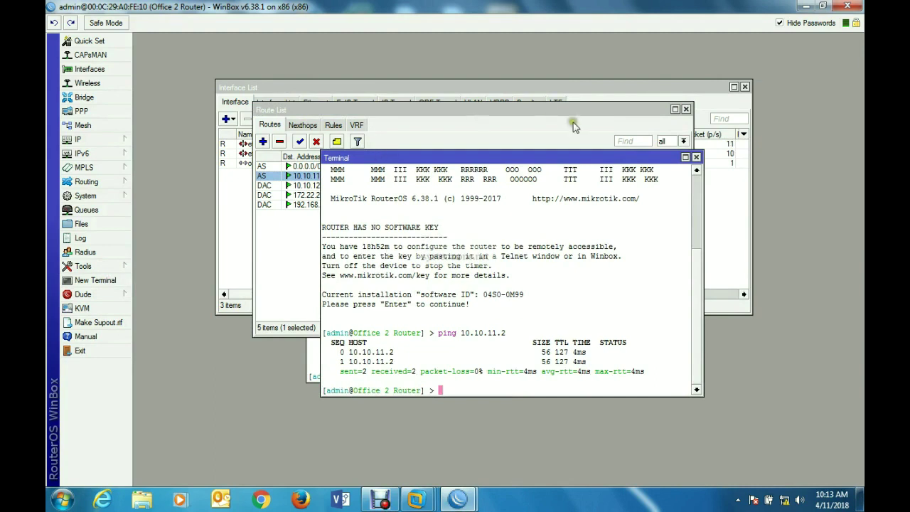
pyautogui.click(696, 157)
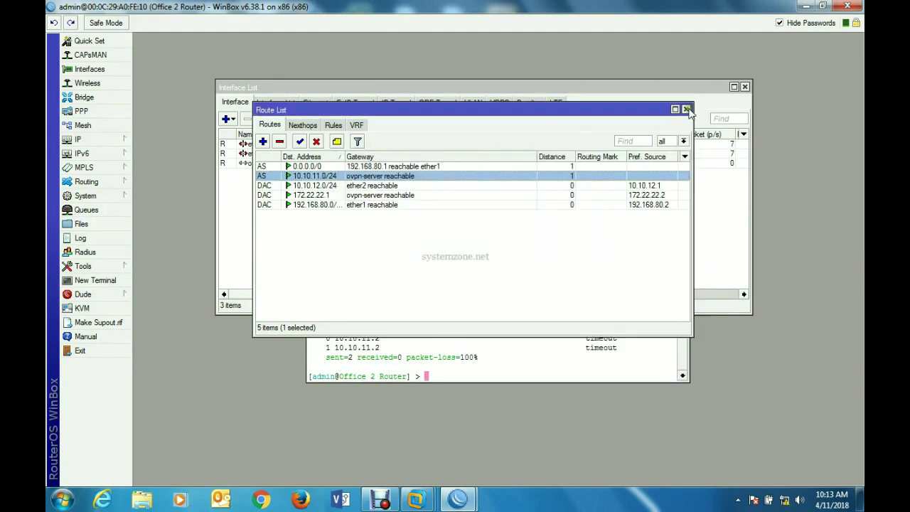
pyautogui.click(687, 110)
# - Close the leftover router window and check the Office 1 PC virtual machine
pyautogui.click(682, 145)
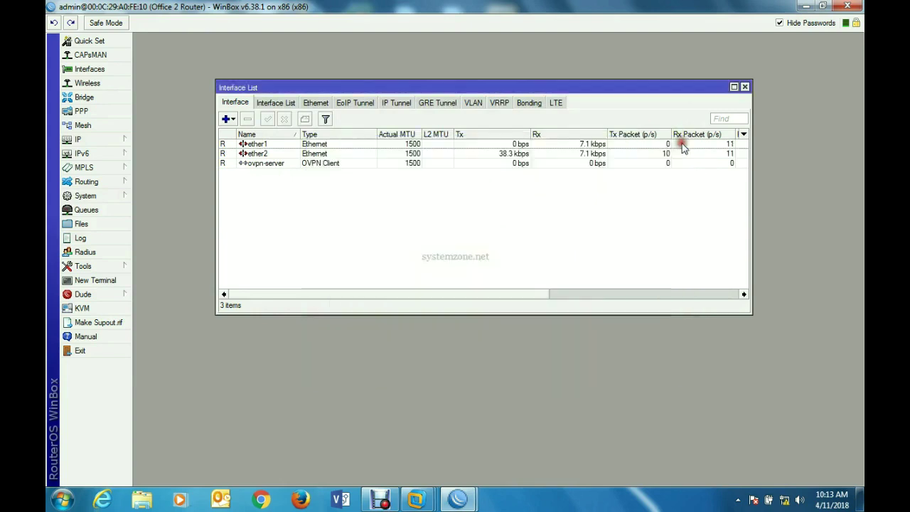
pyautogui.moveTo(418, 503)
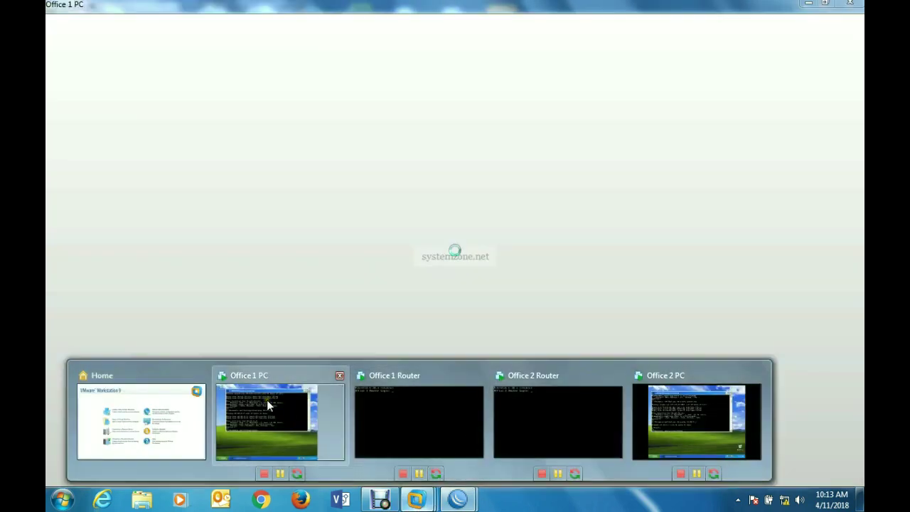
pyautogui.click(267, 399)
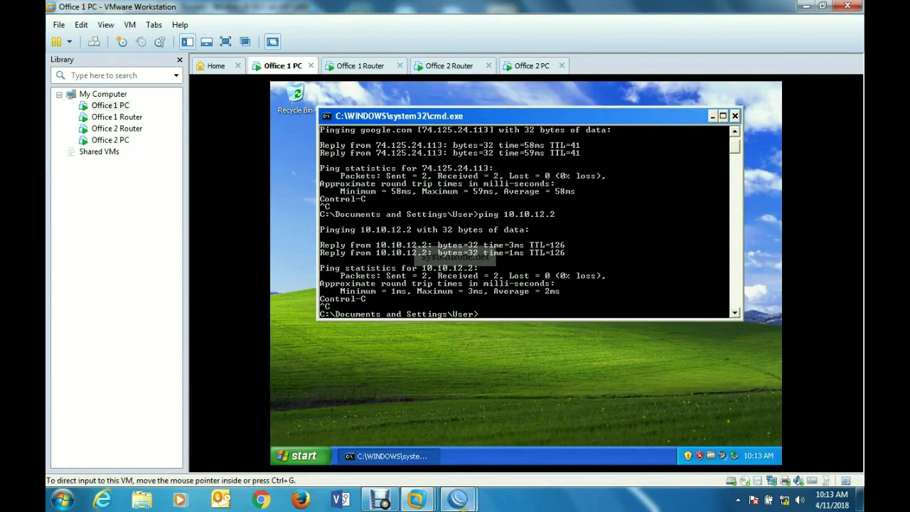
# - On Office 2 PC, rerun ping 10.10.11.2, get three replies, then minimize VMware
pyautogui.moveTo(418, 501)
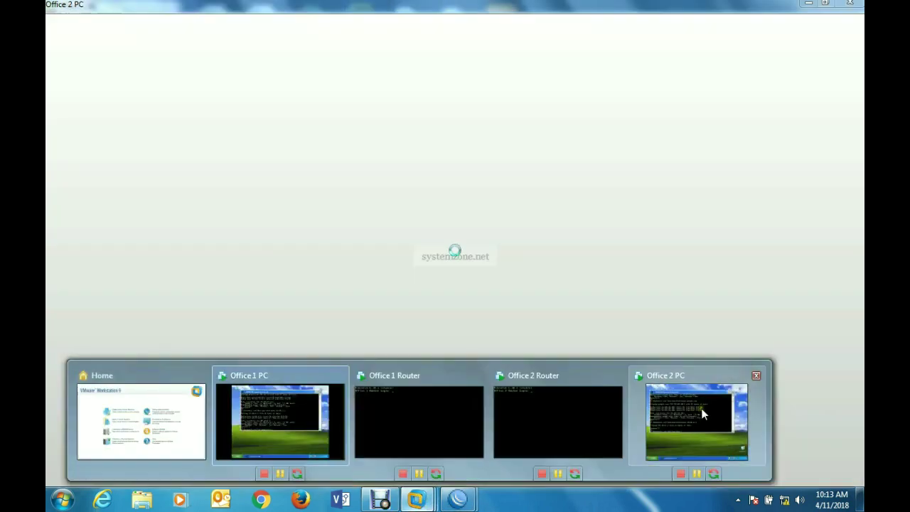
pyautogui.click(701, 408)
pyautogui.press('Up')
pyautogui.press('Return')
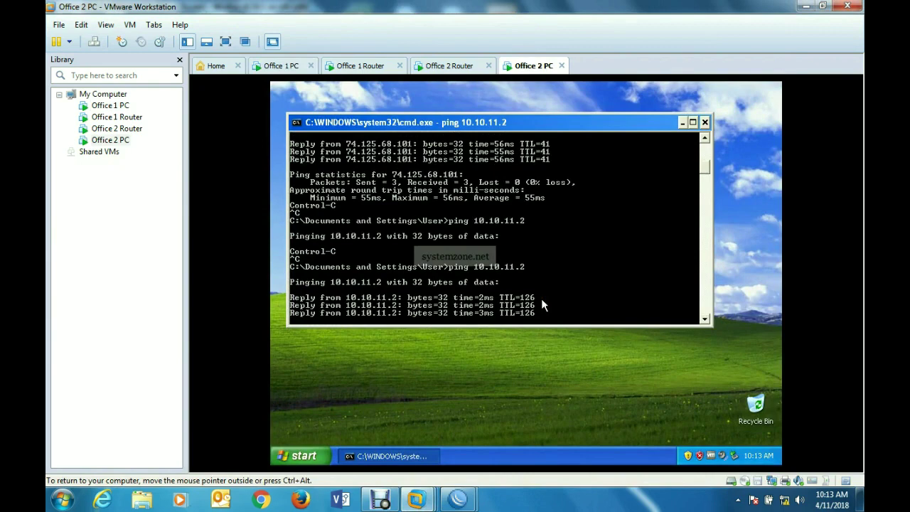
pyautogui.hotkey('ctrl', 'c')
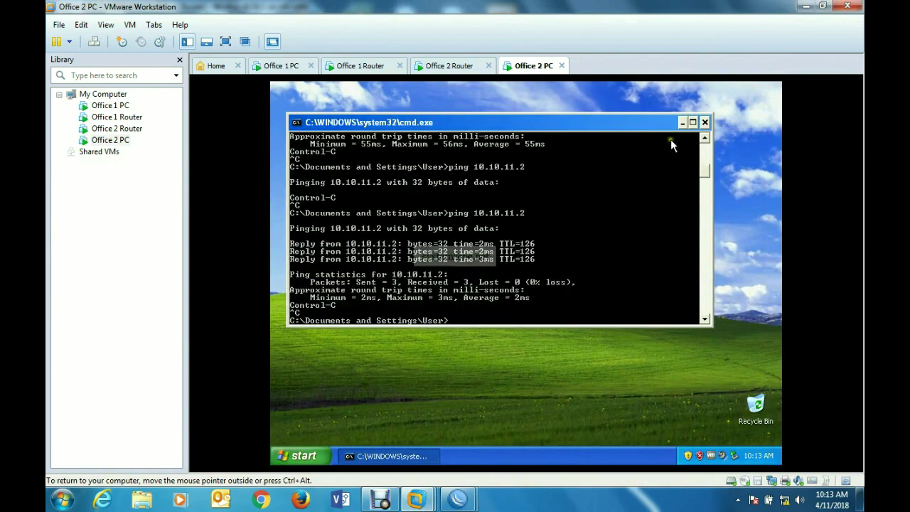
pyautogui.click(806, 6)
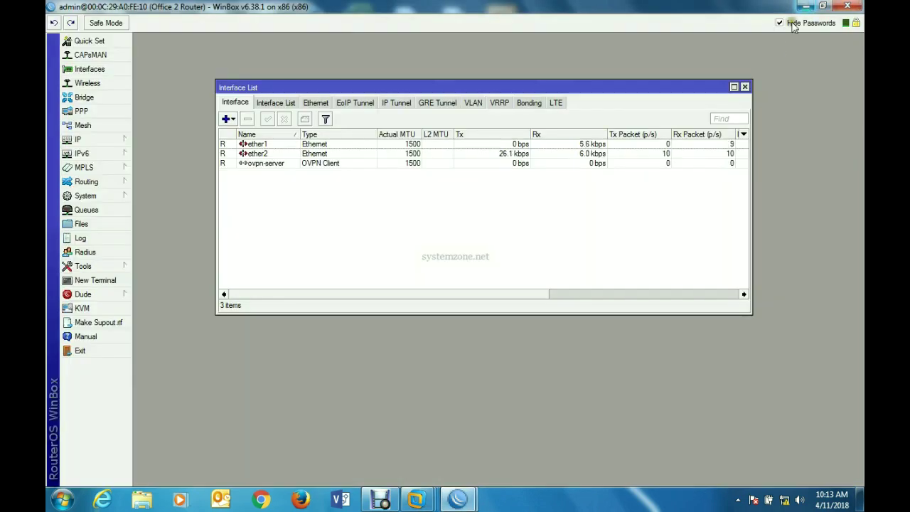
# - Close the Office 2 Router session, then Office 1's Terminal, PPP window and session
pyautogui.click(851, 7)
pyautogui.click(681, 145)
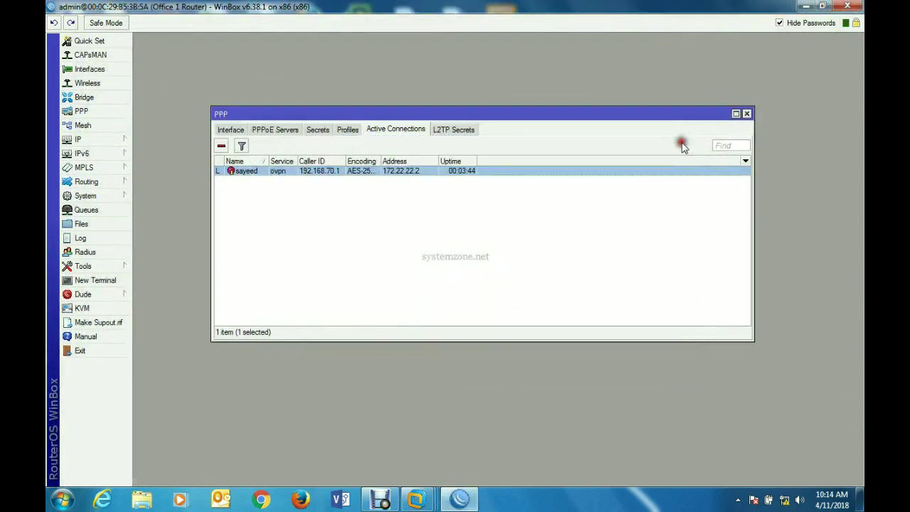
pyautogui.click(747, 113)
pyautogui.click(847, 6)
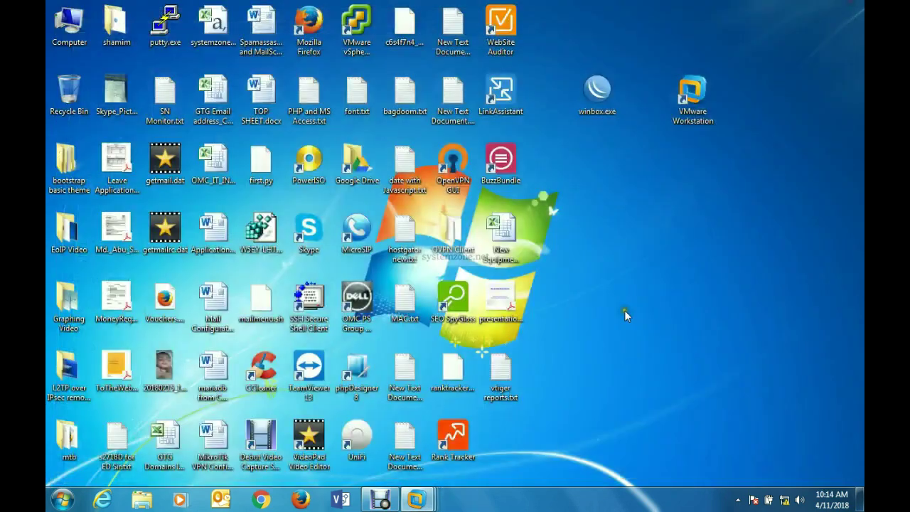